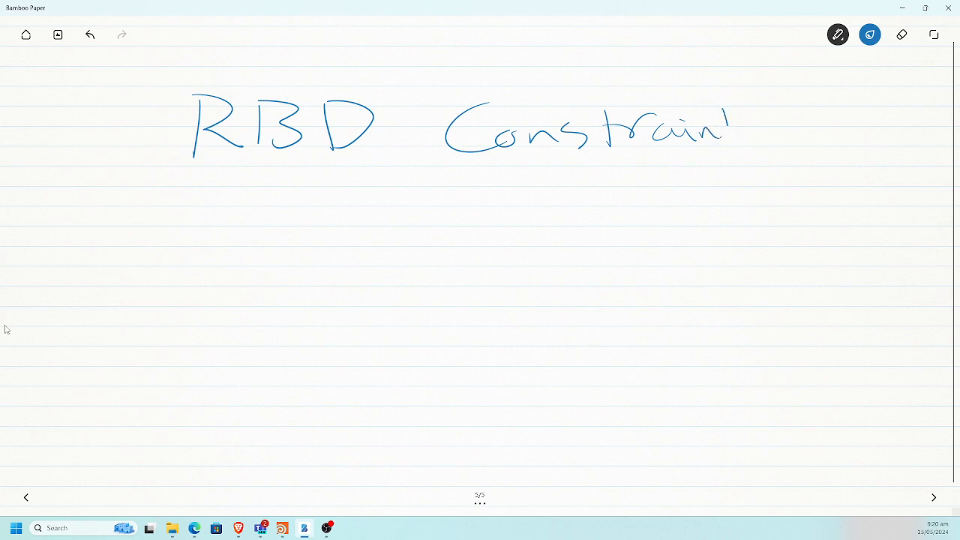
Complete the final letter t of the blue handwritten title "RBD Constraint".
drag(723, 129, 751, 123)
mouse_move(252, 208)
mouse_down()
mouse_move(140, 293)
mouse_move(404, 196)
mouse_move(294, 303)
mouse_up()
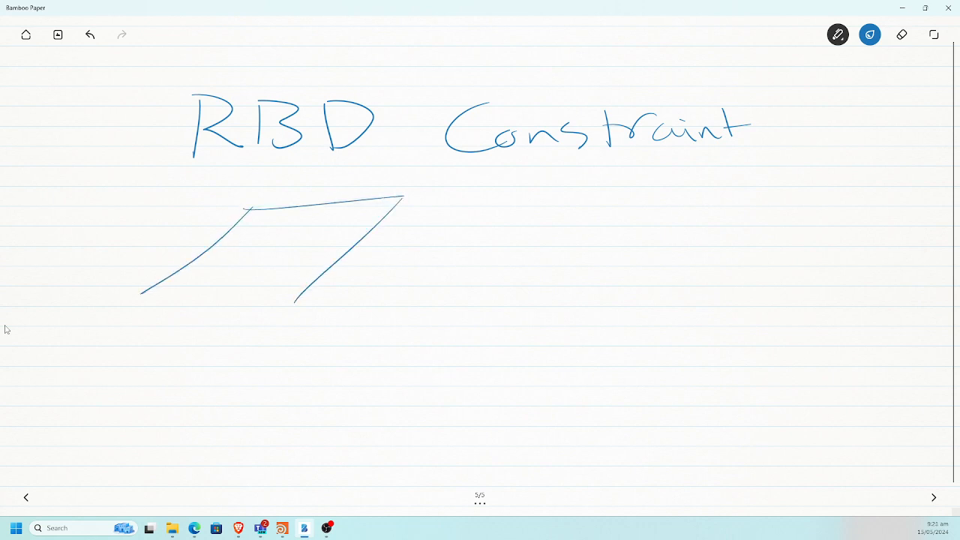
drag(157, 292, 325, 281)
key(ctrl+z)
key(ctrl+z)
key(ctrl+z)
key(ctrl+z)
Draw a blue square beneath "RBD" in the title and divide it into fractured pieces with irregular crack lines.
mouse_move(200, 220)
mouse_down()
mouse_move(327, 212)
mouse_move(338, 325)
mouse_move(204, 242)
mouse_move(241, 341)
mouse_move(354, 330)
mouse_up()
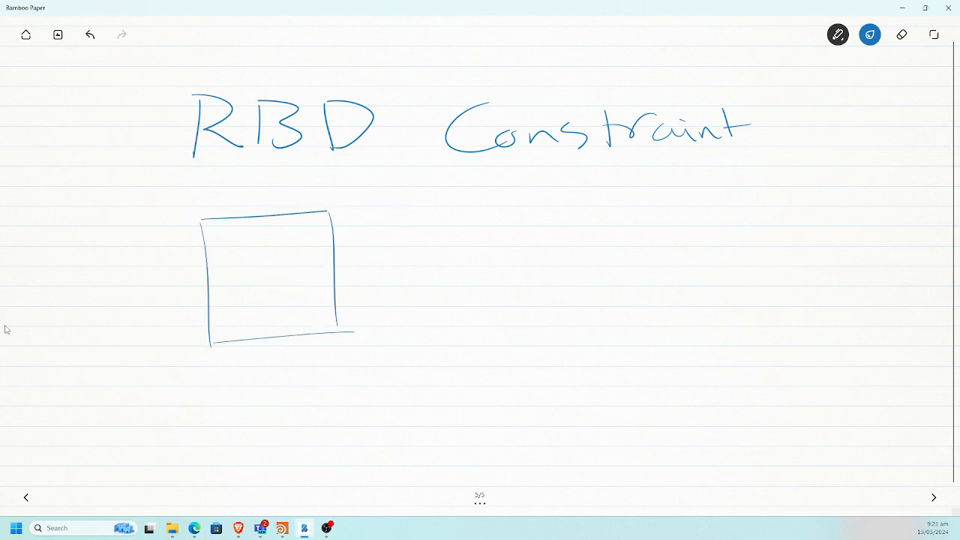
mouse_move(336, 284)
mouse_down()
mouse_move(287, 339)
mouse_move(285, 267)
mouse_move(273, 240)
mouse_move(333, 244)
mouse_up()
mouse_move(267, 210)
mouse_down()
mouse_move(271, 239)
mouse_move(258, 248)
mouse_move(205, 244)
mouse_up()
drag(285, 259, 199, 307)
drag(286, 327, 222, 303)
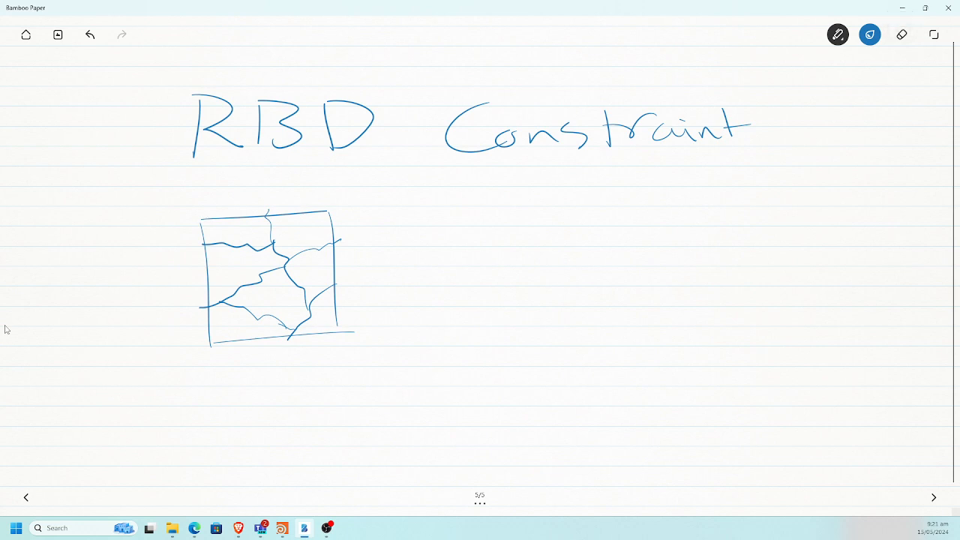
Trace the crack lines inside the square with jagged green pen strokes.
click(901, 34)
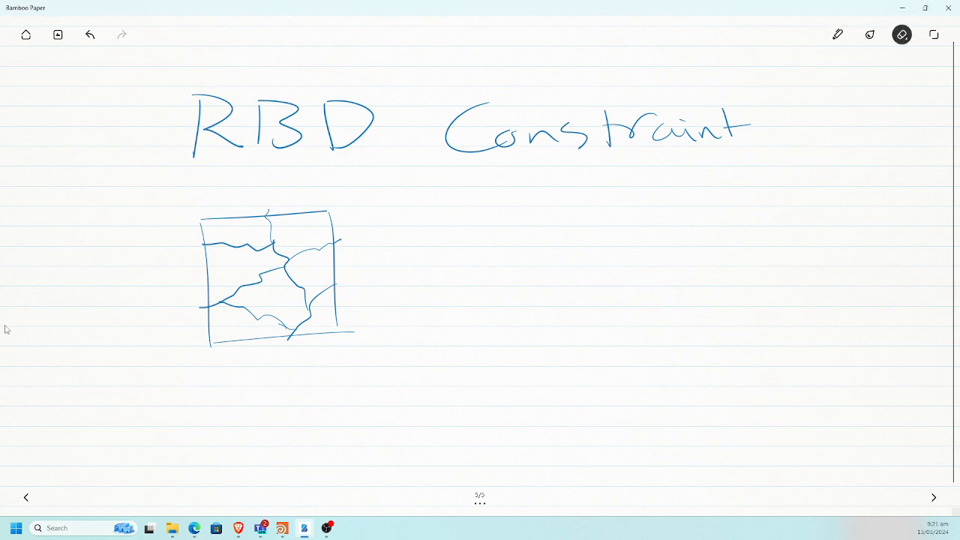
click(902, 34)
click(870, 35)
click(870, 34)
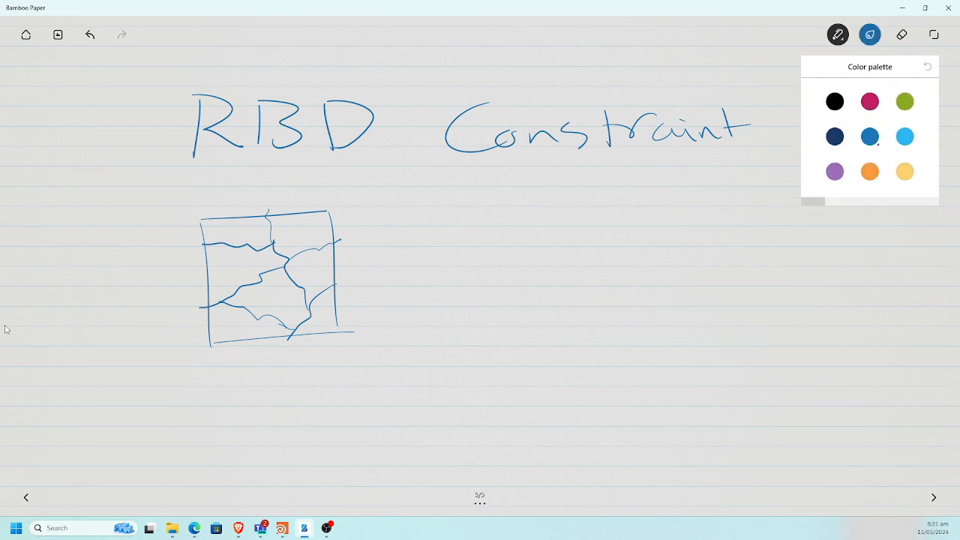
click(905, 101)
click(5, 329)
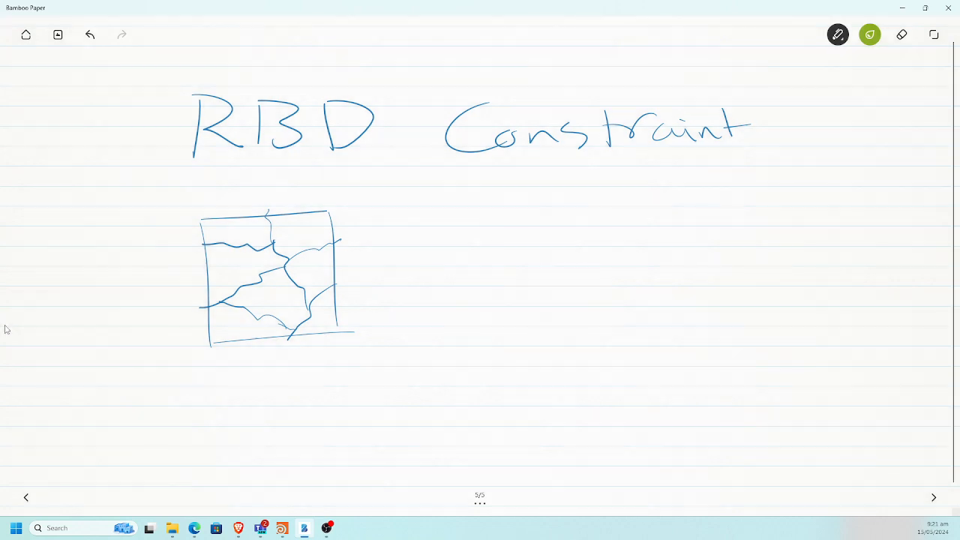
mouse_move(296, 255)
mouse_down()
mouse_move(315, 247)
mouse_move(275, 248)
mouse_move(265, 222)
mouse_move(234, 244)
mouse_up()
mouse_move(237, 290)
mouse_down()
mouse_move(219, 299)
mouse_move(281, 327)
mouse_move(308, 311)
mouse_up()
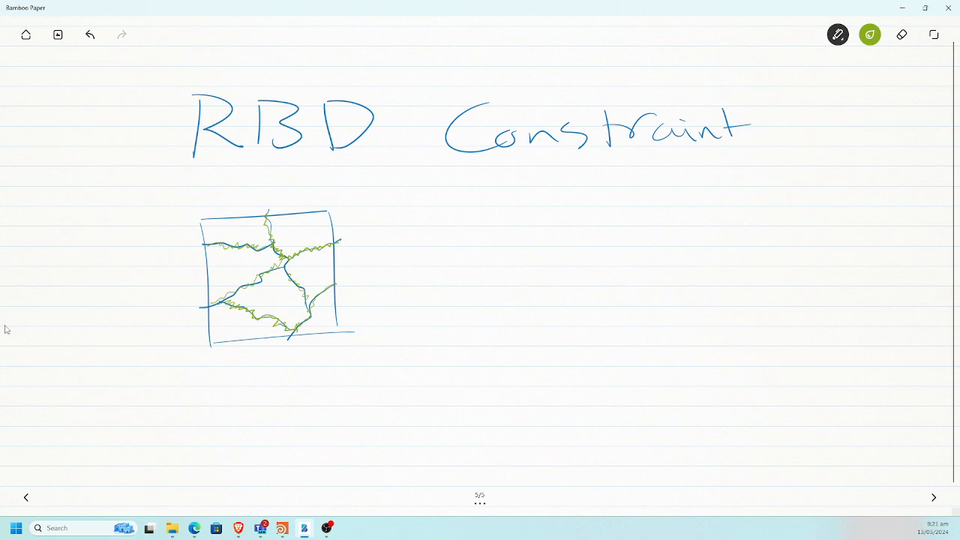
Handwrite "Glue Constraints" in green beneath the word "Constraint" in the title.
mouse_move(507, 195)
mouse_down()
mouse_move(491, 220)
mouse_move(554, 209)
mouse_move(563, 216)
mouse_up()
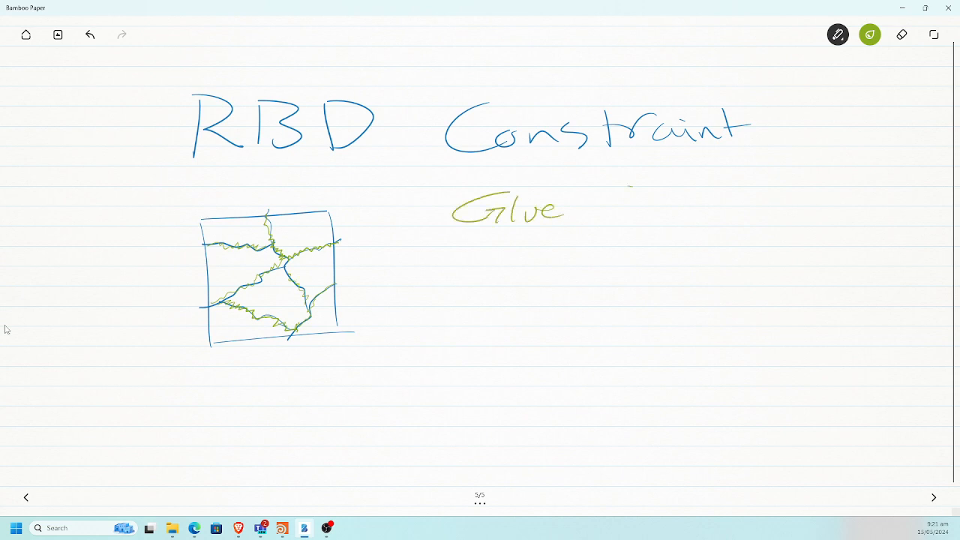
mouse_move(630, 187)
mouse_down()
mouse_move(642, 210)
mouse_move(674, 204)
mouse_move(678, 216)
mouse_move(725, 198)
mouse_move(716, 217)
mouse_move(788, 206)
mouse_up()
mouse_move(799, 195)
mouse_down()
mouse_move(799, 210)
mouse_move(811, 198)
mouse_up()
drag(828, 198, 817, 211)
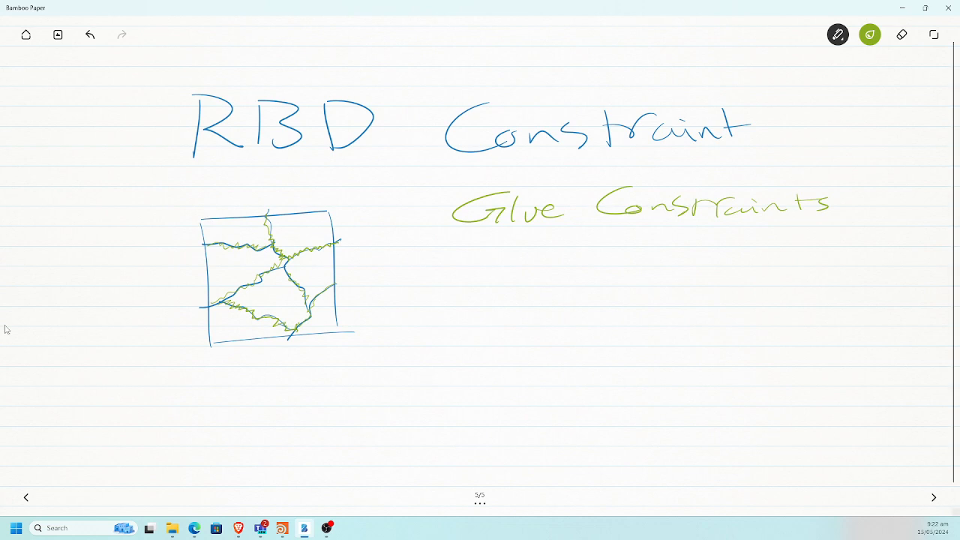
Draw five black horizontal lines across the fractured square, spaced from its top edge to its bottom edge.
click(870, 35)
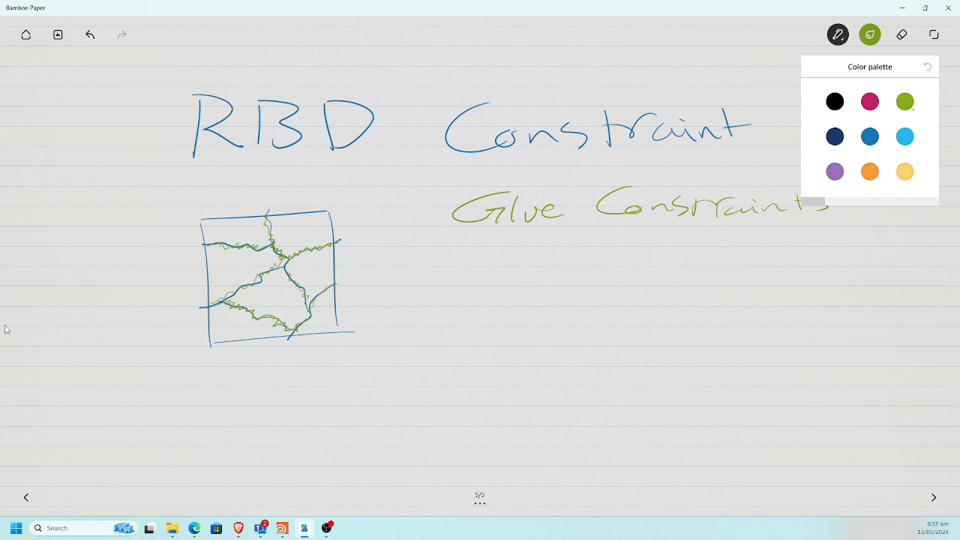
click(834, 101)
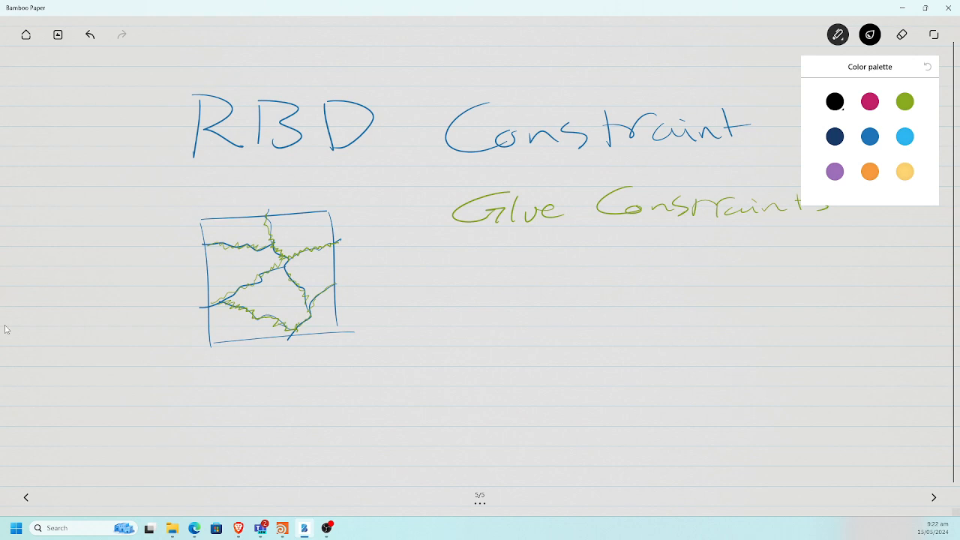
drag(319, 231, 224, 235)
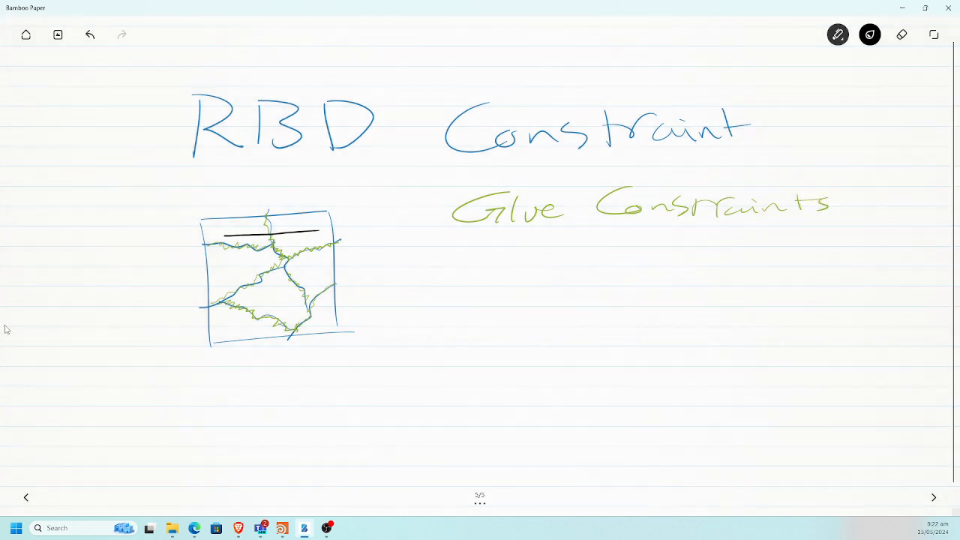
drag(321, 258, 225, 265)
drag(317, 284, 222, 289)
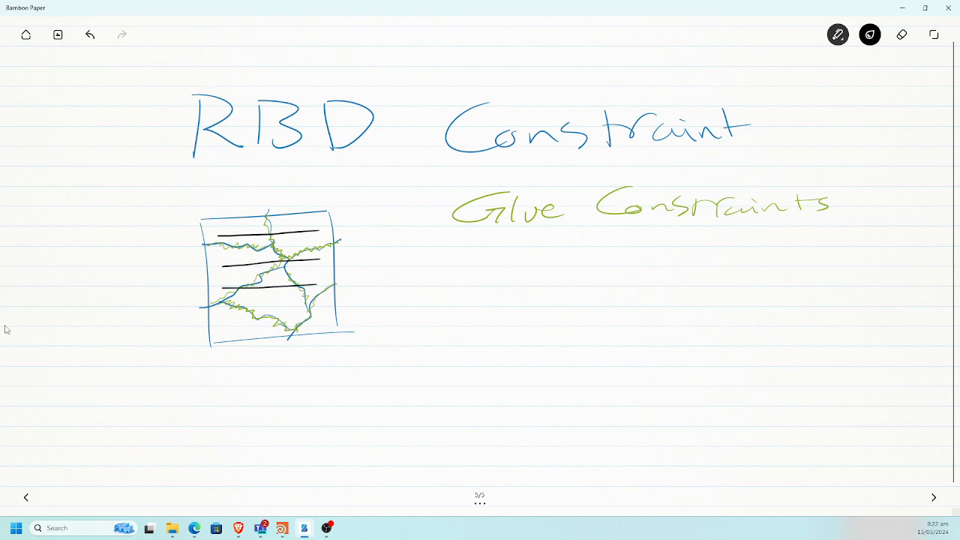
drag(316, 304, 221, 308)
drag(317, 321, 229, 326)
Handwrite "Hard Constraints" in black beneath the green "Glue Constraints" line.
mouse_move(480, 249)
mouse_down()
mouse_move(470, 286)
mouse_move(494, 263)
mouse_up()
mouse_move(494, 251)
mouse_down()
mouse_move(488, 284)
mouse_move(517, 282)
mouse_move(535, 263)
mouse_move(556, 287)
mouse_up()
drag(643, 257, 645, 284)
mouse_move(660, 272)
mouse_down()
mouse_move(714, 283)
mouse_move(733, 269)
mouse_up()
mouse_move(734, 279)
mouse_down()
mouse_move(753, 261)
mouse_move(760, 277)
mouse_up()
drag(759, 271, 792, 267)
mouse_move(798, 258)
mouse_down()
mouse_move(798, 278)
mouse_move(819, 264)
mouse_up()
drag(826, 267, 814, 279)
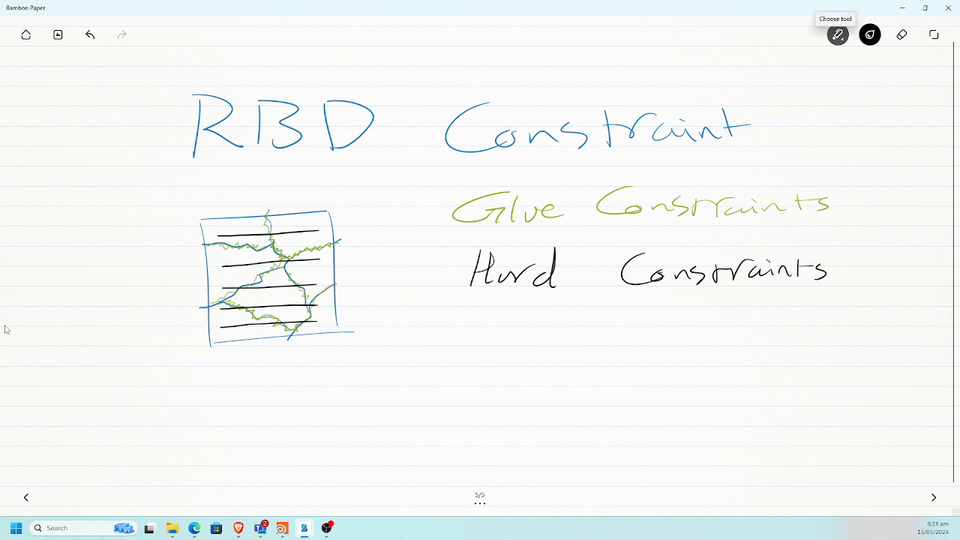
Draw four wavy vertical lines in magenta through the fractured square, crossing the black lines.
click(837, 34)
click(870, 34)
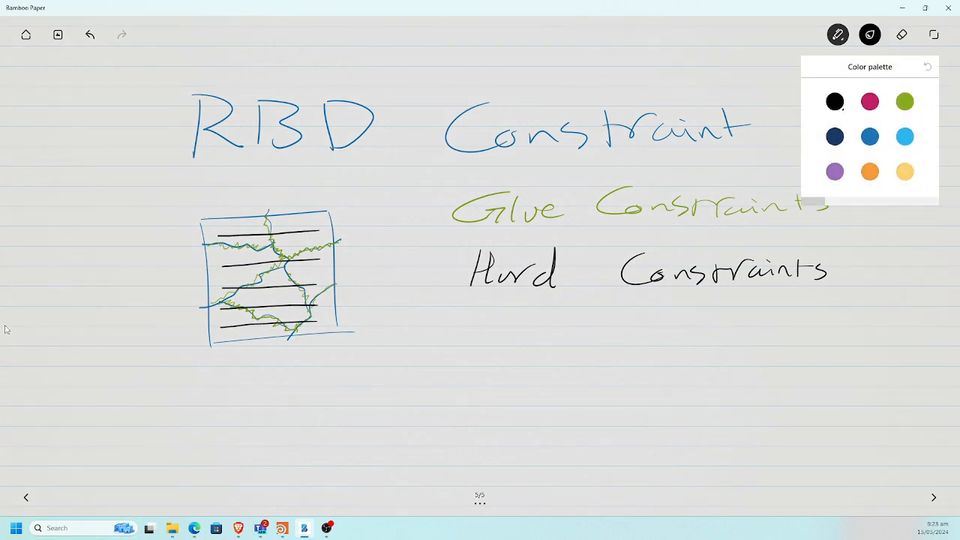
click(870, 101)
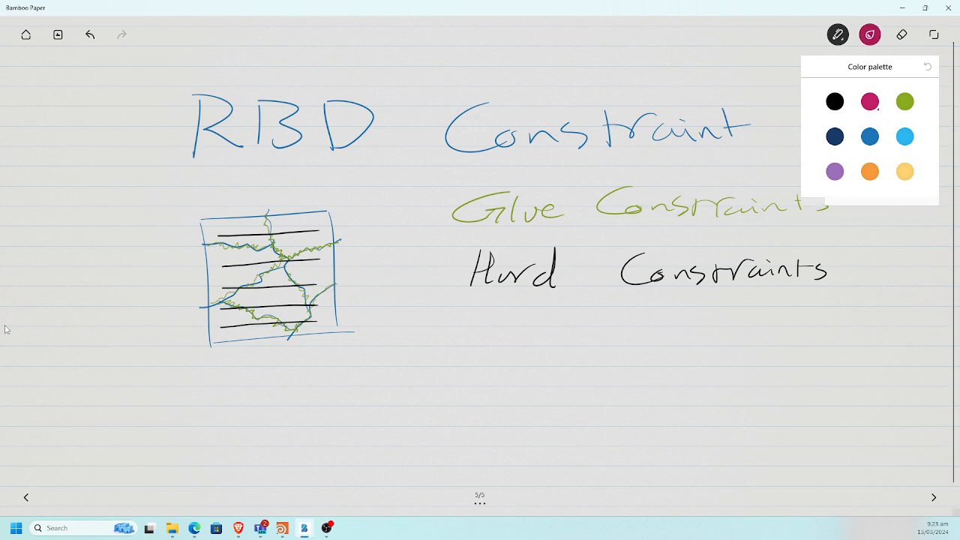
click(5, 329)
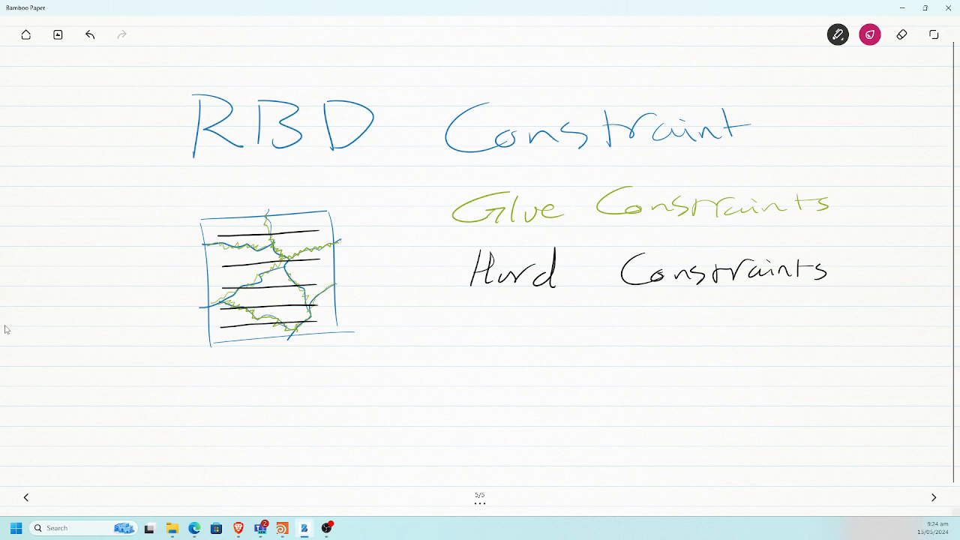
drag(249, 285, 255, 332)
drag(268, 249, 277, 299)
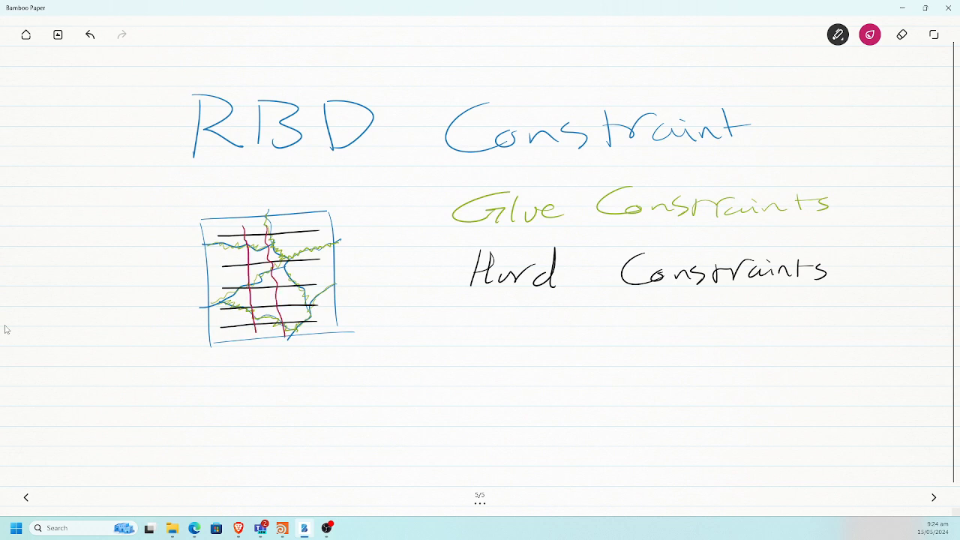
drag(288, 225, 307, 338)
drag(227, 229, 242, 326)
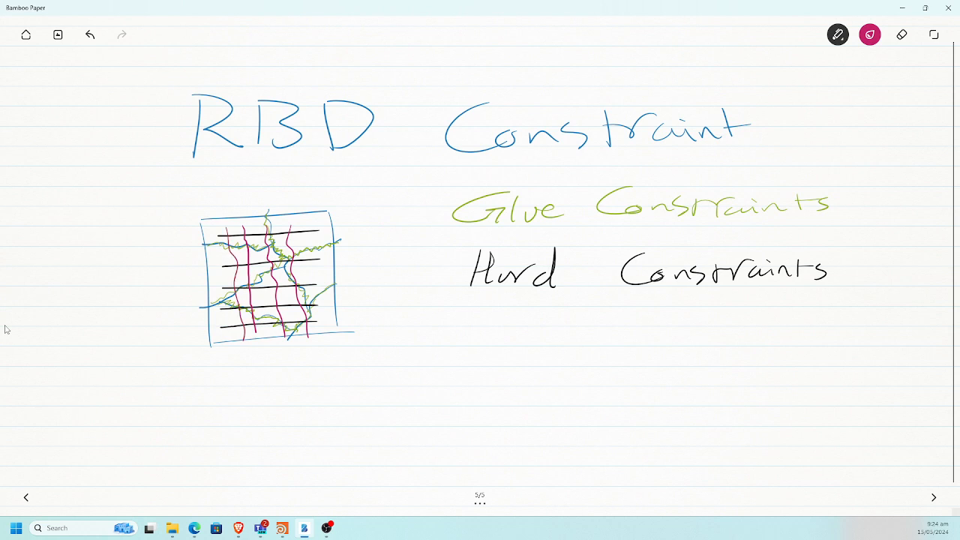
Handwrite "Soft Constraints" in magenta beneath the black "Hard Constraints" line.
drag(494, 322, 481, 358)
mouse_move(513, 339)
mouse_down()
mouse_move(507, 346)
mouse_move(525, 337)
mouse_up()
mouse_move(528, 321)
mouse_down()
mouse_move(524, 355)
mouse_move(543, 354)
mouse_up()
drag(537, 339, 563, 334)
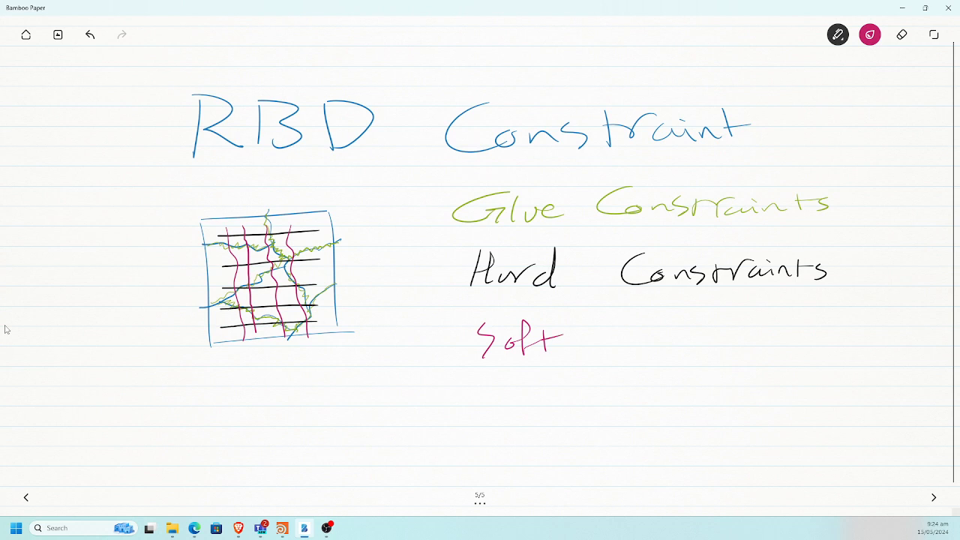
drag(655, 318, 650, 348)
drag(664, 334, 697, 344)
mouse_move(714, 330)
mouse_down()
mouse_move(714, 343)
mouse_move(727, 330)
mouse_up()
drag(729, 330, 793, 341)
mouse_move(798, 330)
mouse_down()
mouse_move(818, 327)
mouse_move(813, 342)
mouse_up()
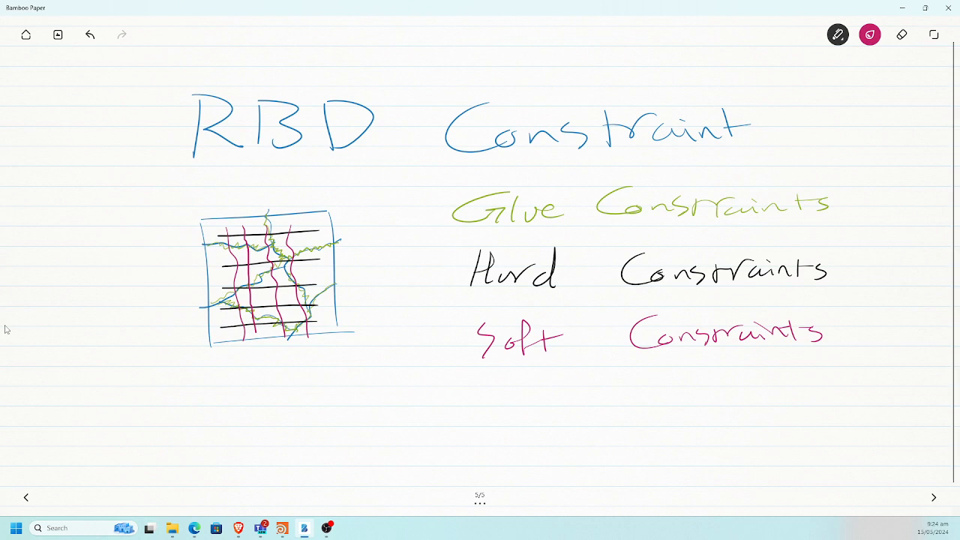
Switch to Houdini and make the network editor taller by shrinking the parameter pane above it.
click(282, 528)
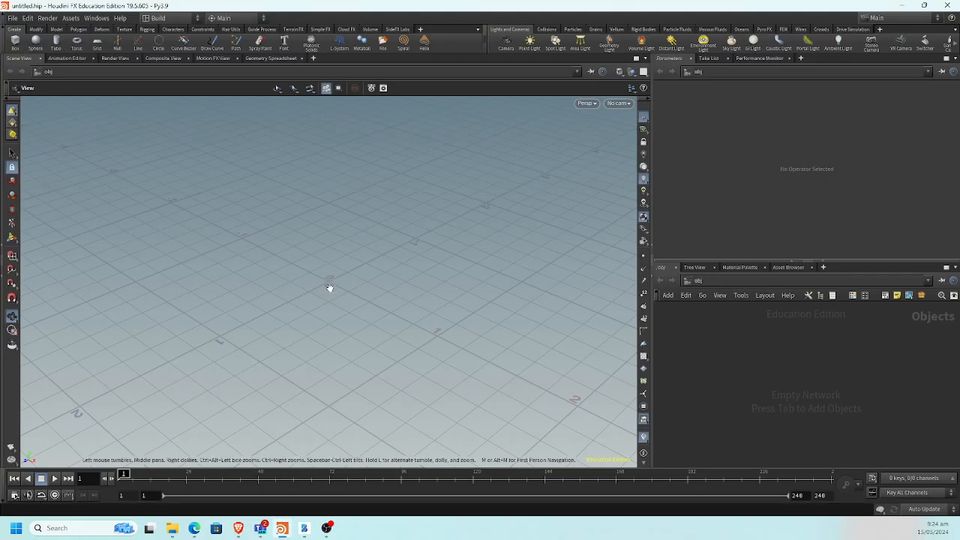
drag(330, 285, 318, 272)
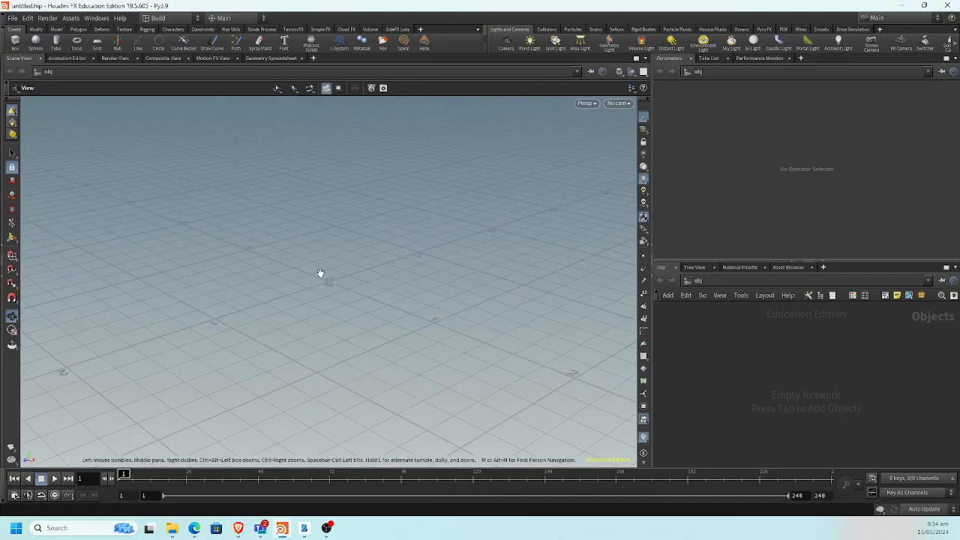
key(Tab)
click(716, 269)
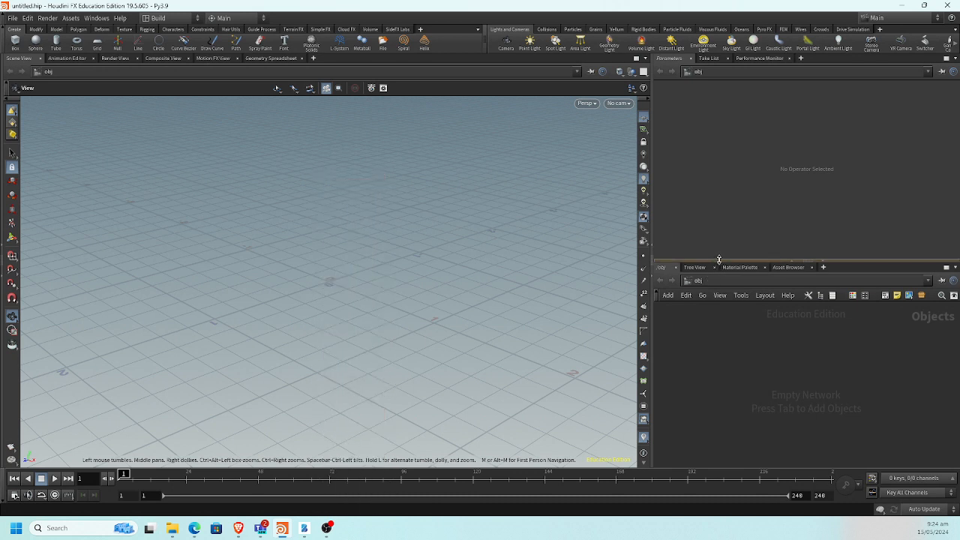
drag(716, 268, 732, 196)
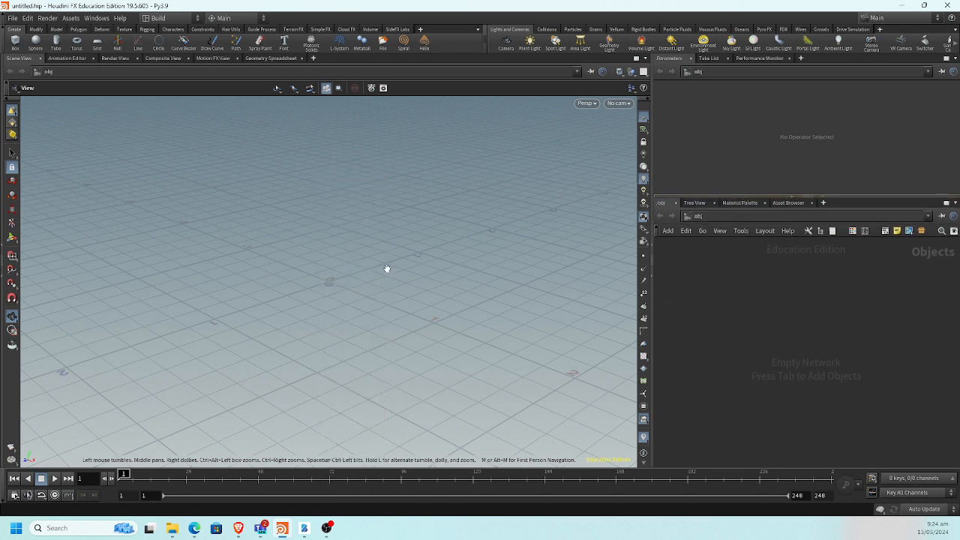
Add a Geometry object to the empty object network and widen the network editor.
key(Tab)
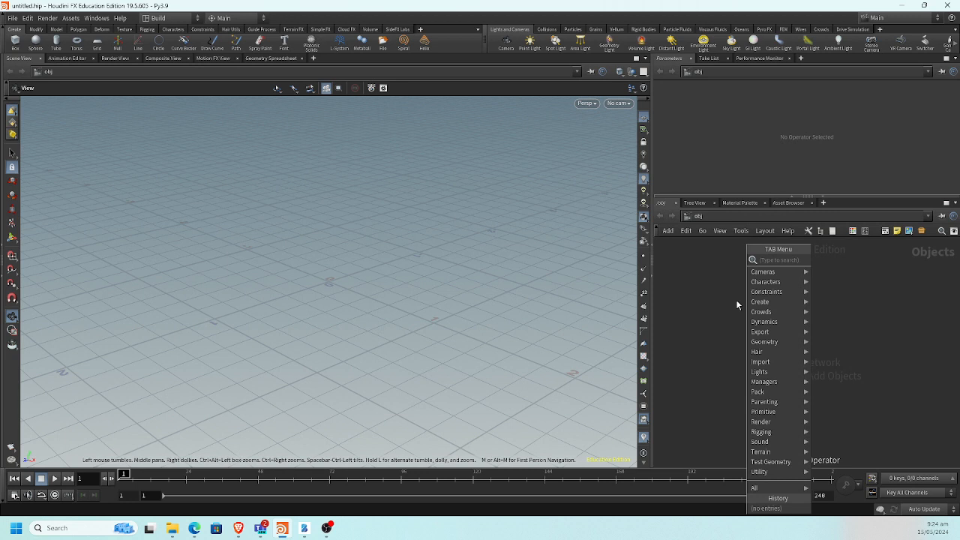
text(geo)
key(Return)
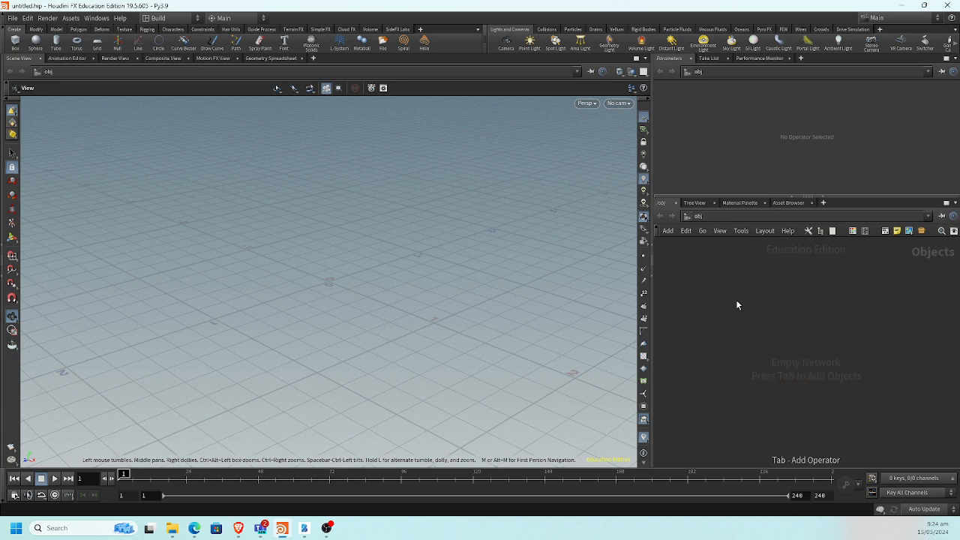
click(736, 299)
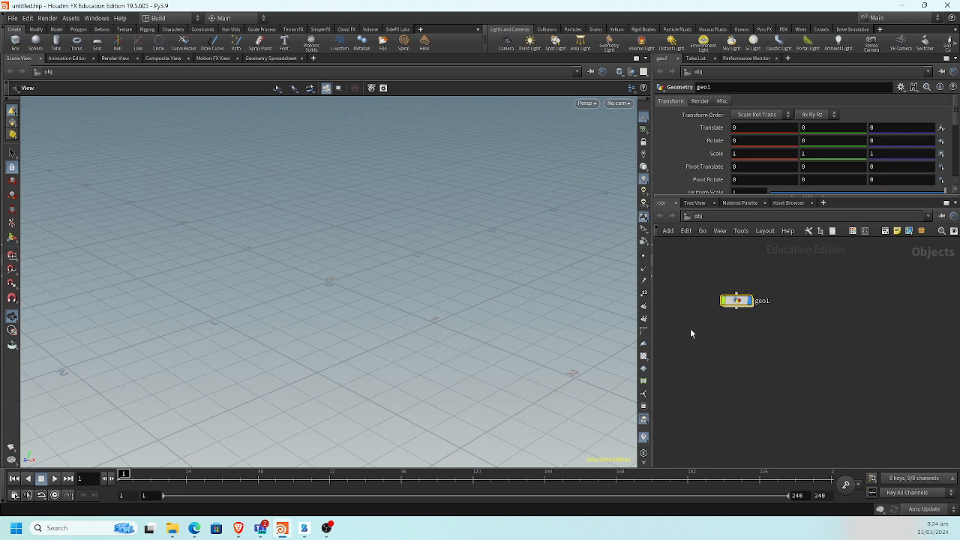
drag(653, 298, 538, 295)
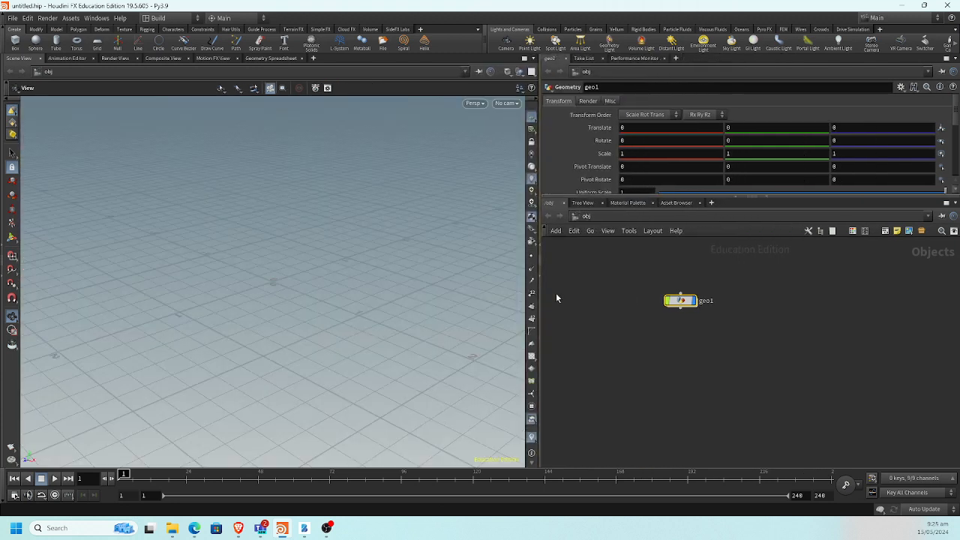
Rename the new geometry object to glue_const_example.
double_click(627, 306)
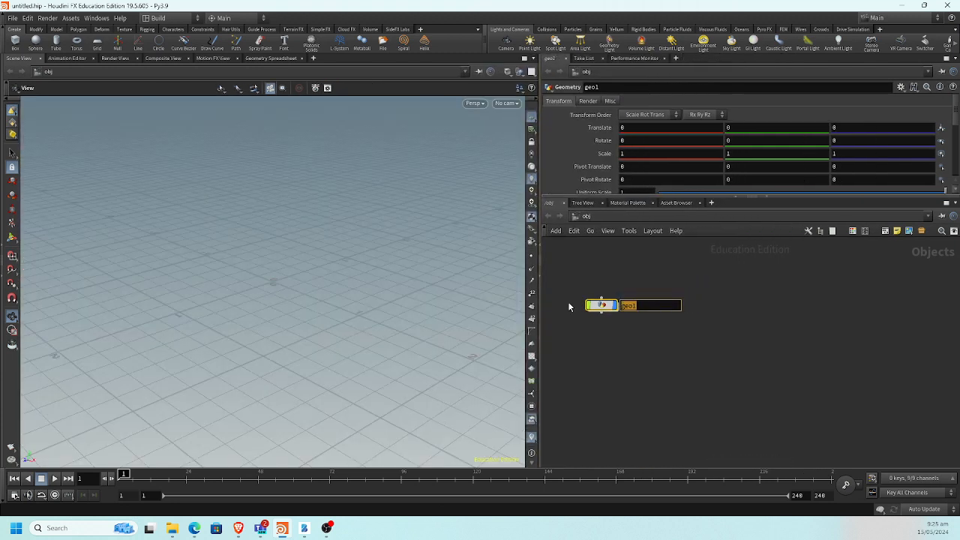
text(glue_const_example)
key(Return)
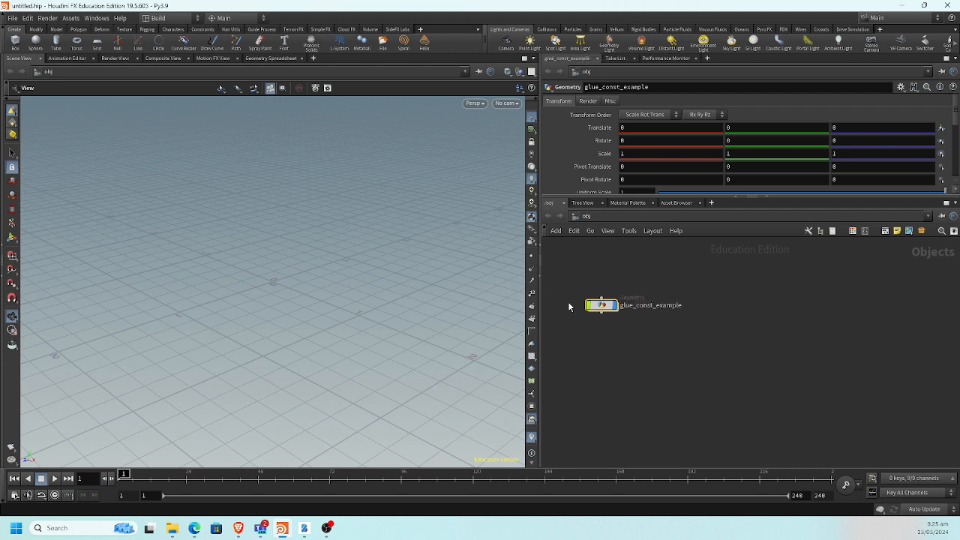
Go inside the glue_const_example object and add a Box node to its empty geometry network.
double_click(597, 305)
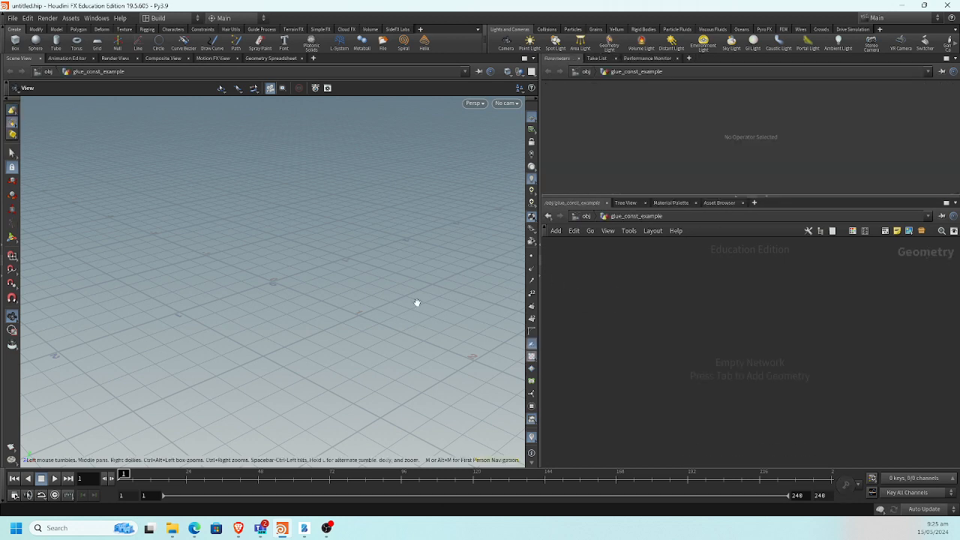
key(Tab)
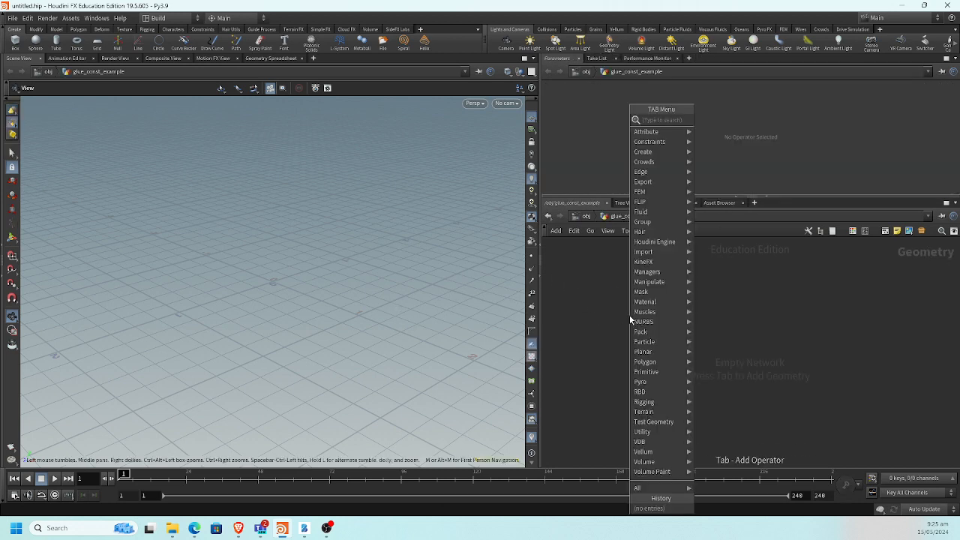
text(box)
key(Return)
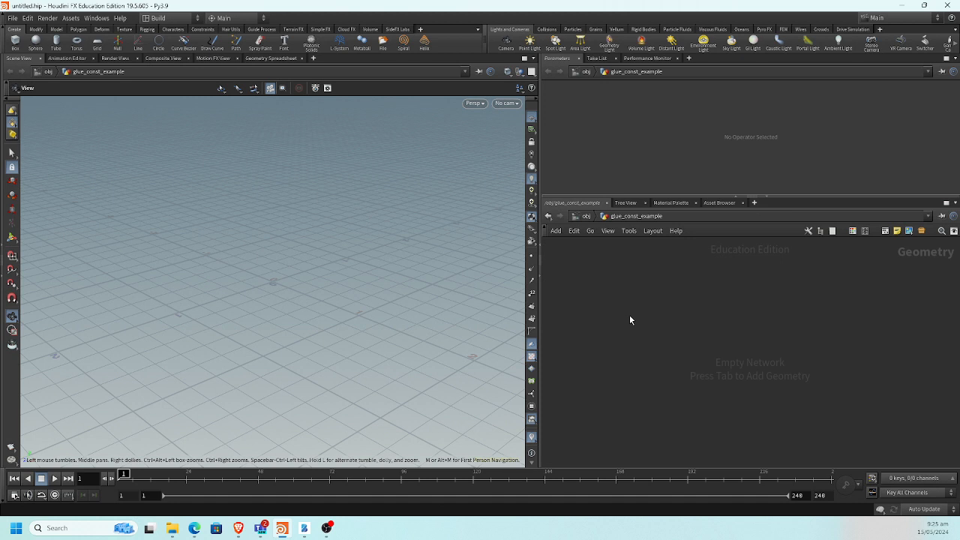
click(629, 315)
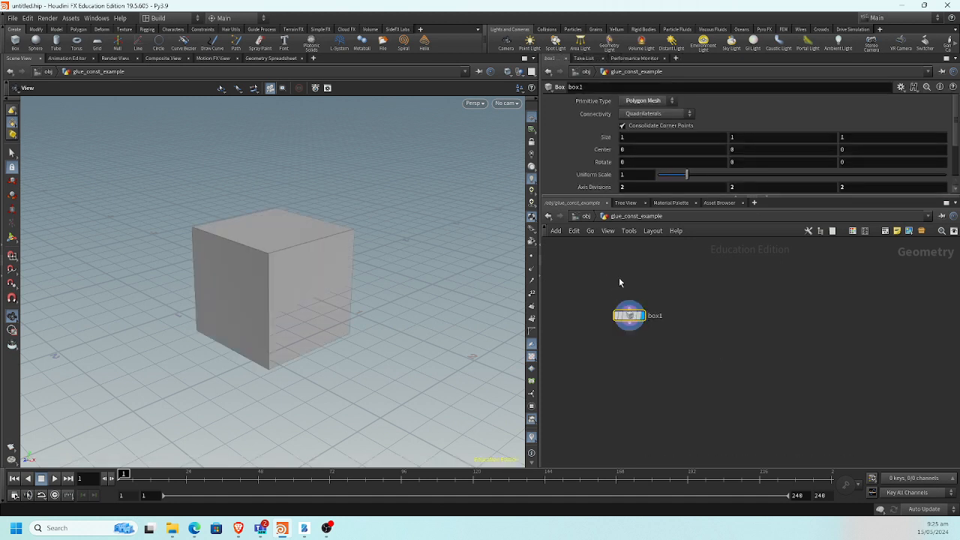
Link the box's Y center to its Y size with the relative reference ch("sizey")/2.
right_click(747, 139)
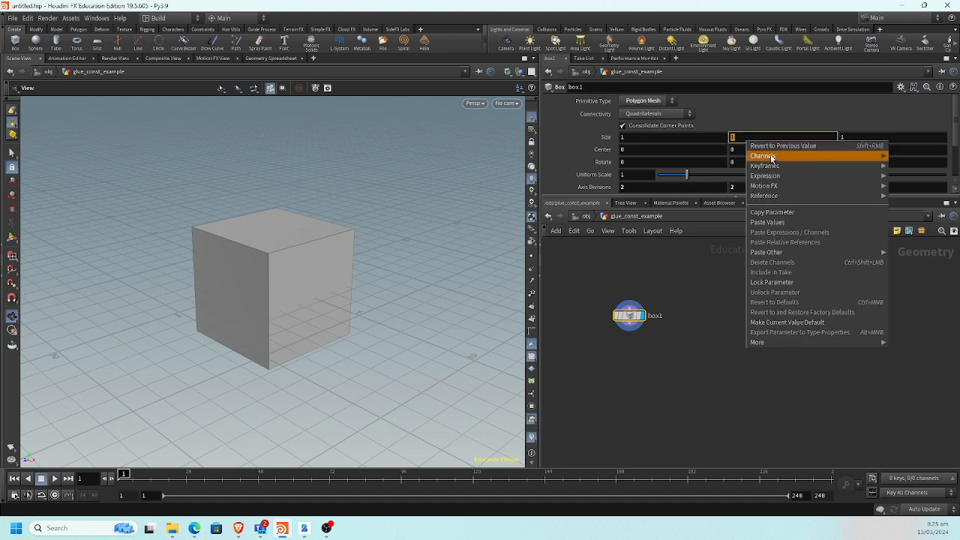
click(786, 213)
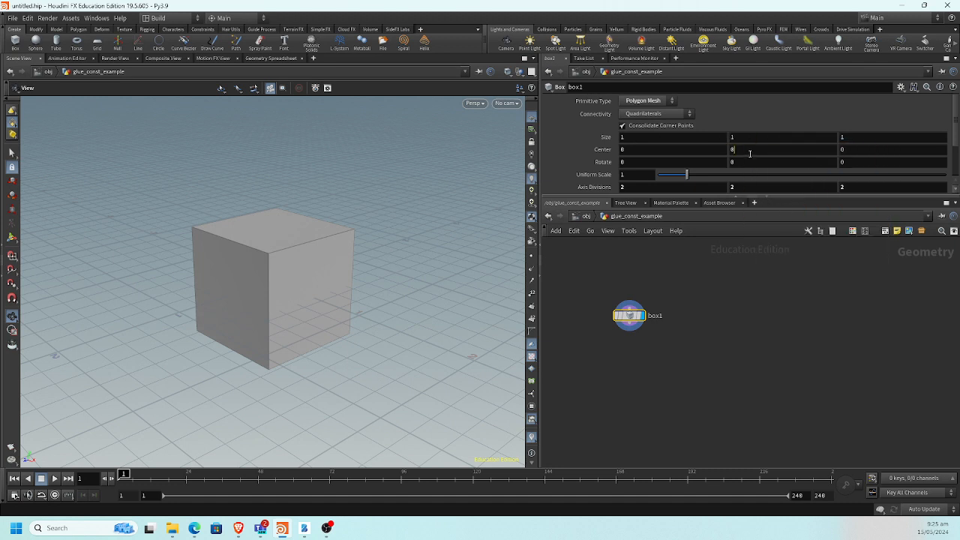
right_click(749, 152)
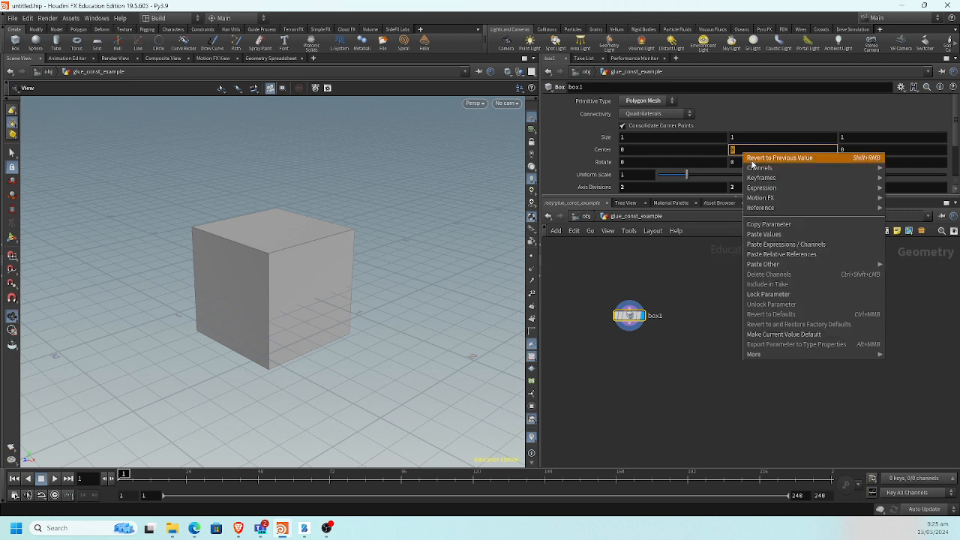
click(791, 256)
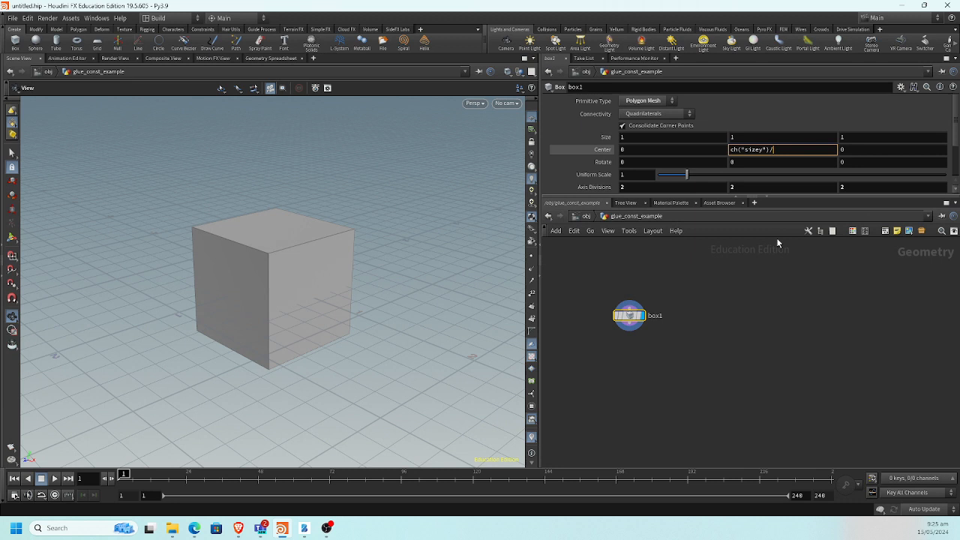
key(Return)
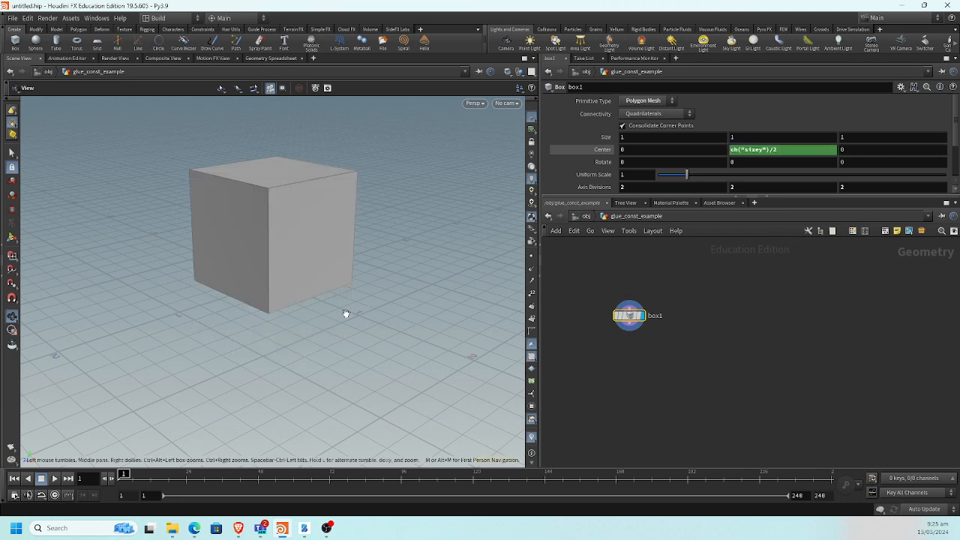
Stretch the box with its viewport handle to a Y size of about 1.29.
drag(342, 315, 333, 295)
click(13, 240)
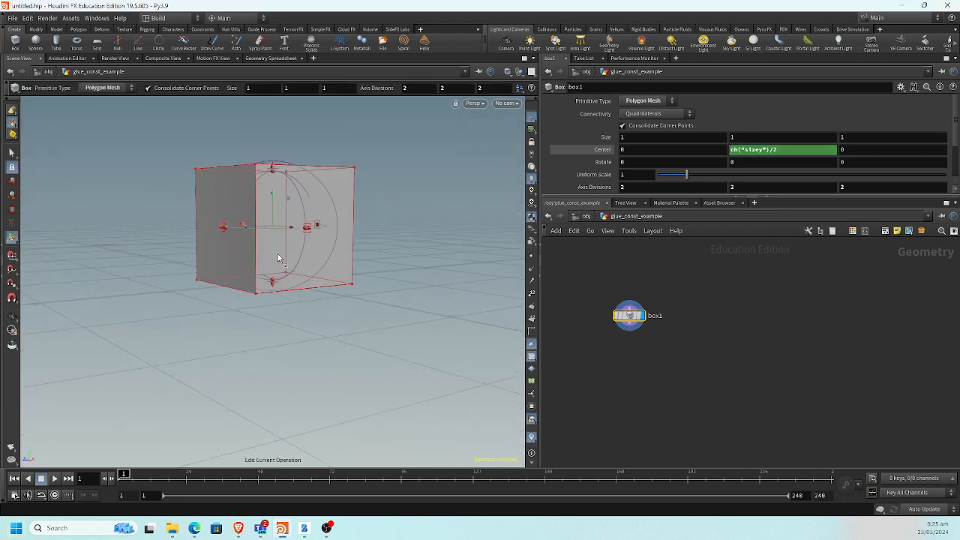
alt+drag(342, 260, 279, 302)
key(Return)
drag(255, 268, 254, 241)
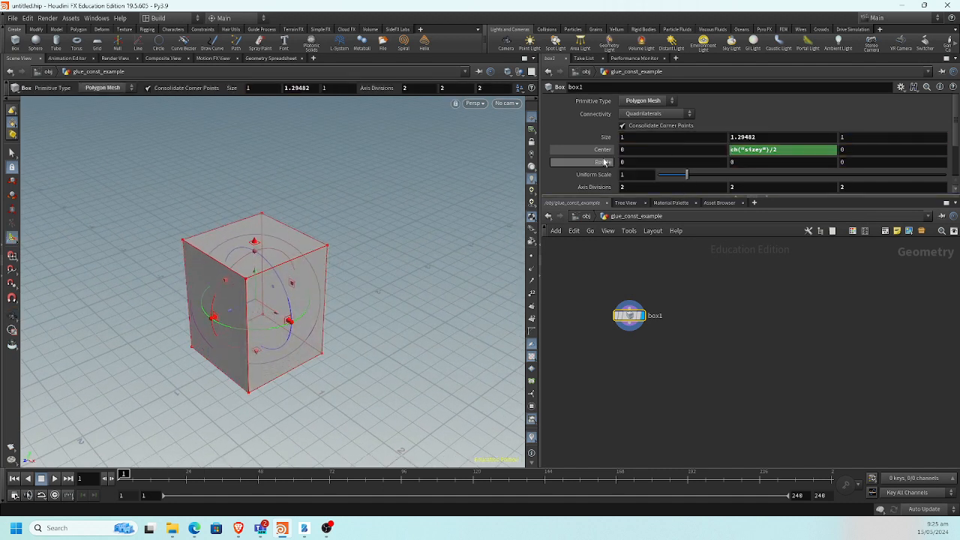
Set the box size to 3 in X, 1 in Y and 3 in Z.
drag(629, 138, 529, 143)
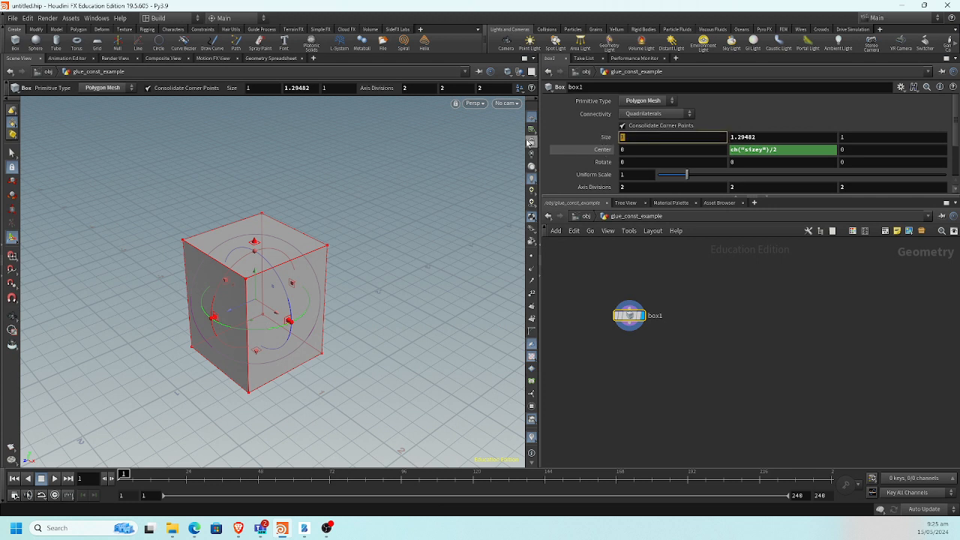
text(3)
key(Tab)
text(3)
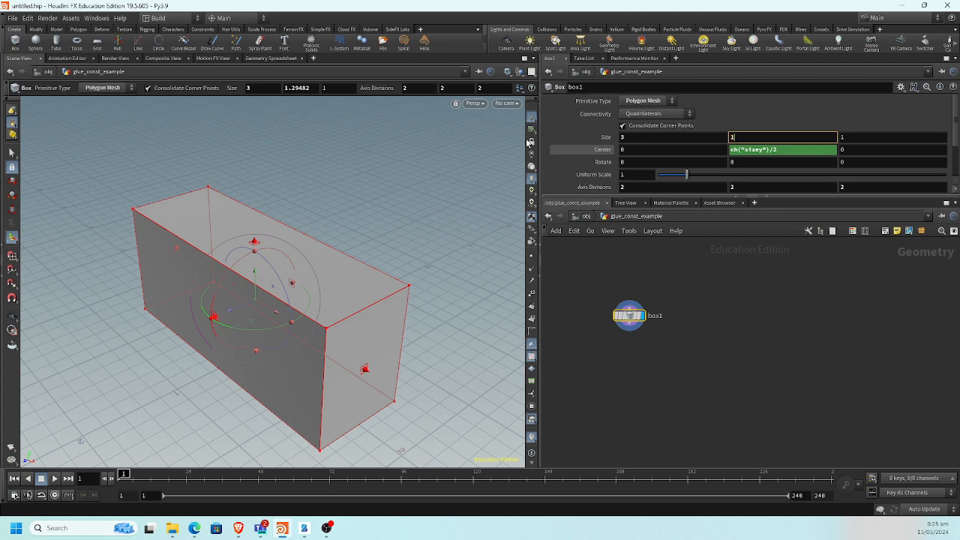
key(Tab)
text(3)
key(Return)
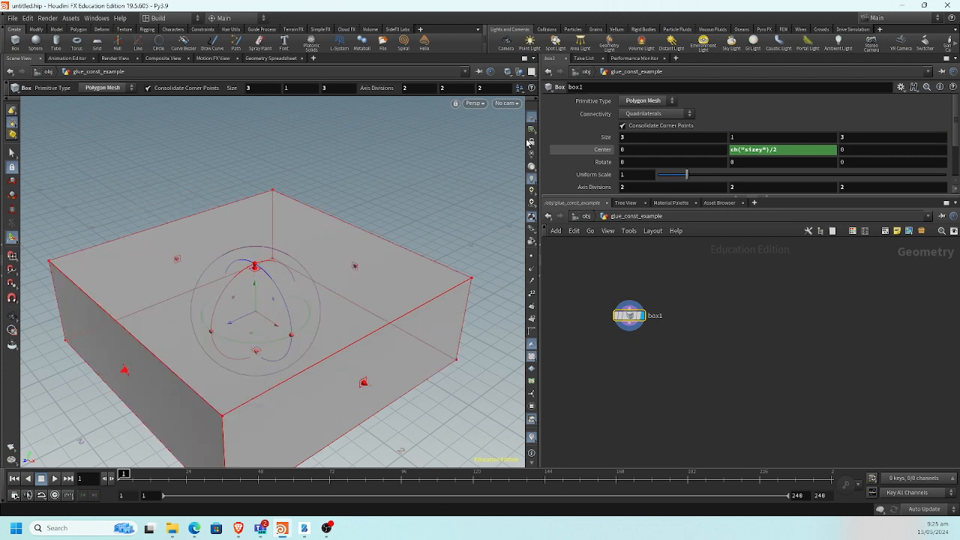
Set the box's Y size to 2.
alt+right_drag(270, 232, 182, 244)
alt+drag(182, 245, 167, 225)
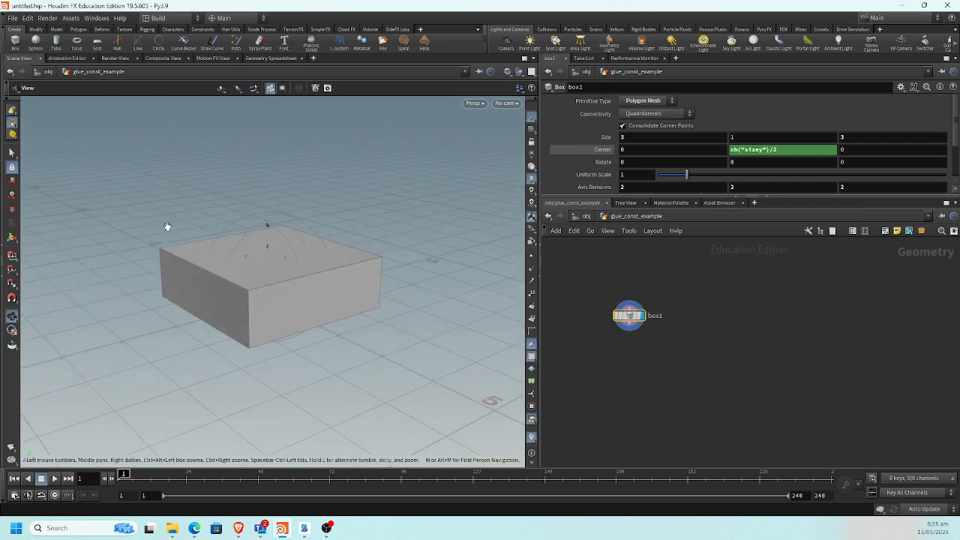
key(Return)
alt+middle_drag(166, 219, 160, 208)
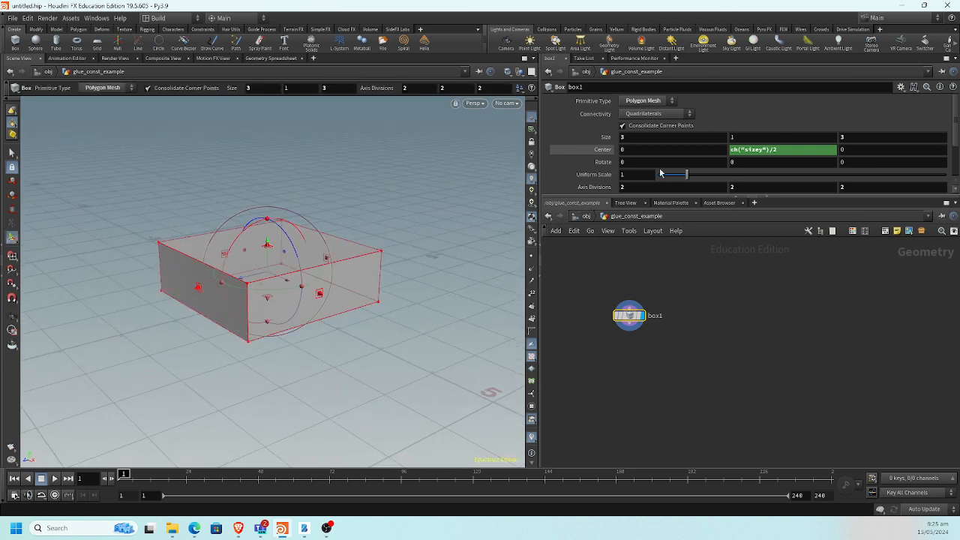
drag(753, 138, 614, 131)
text(2)
key(Return)
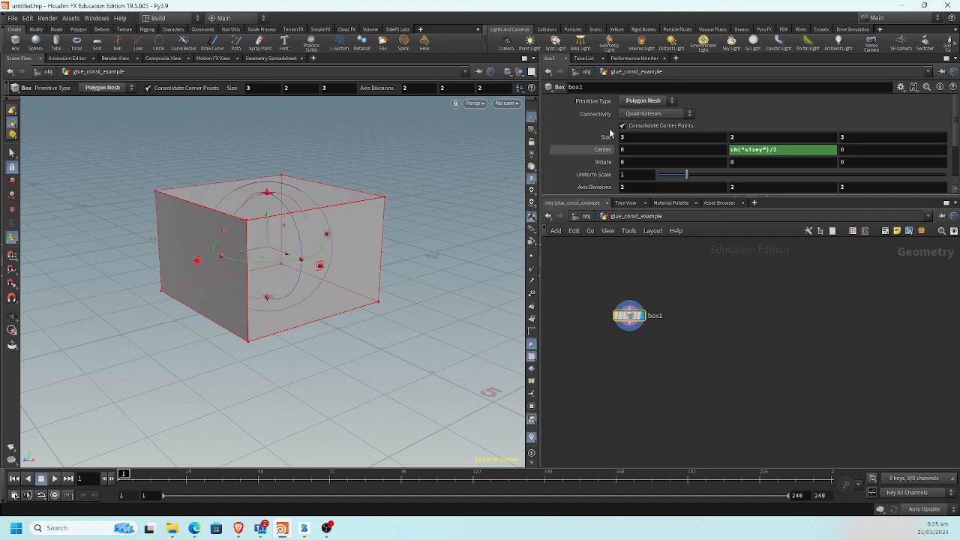
alt+middle_drag(269, 189, 262, 208)
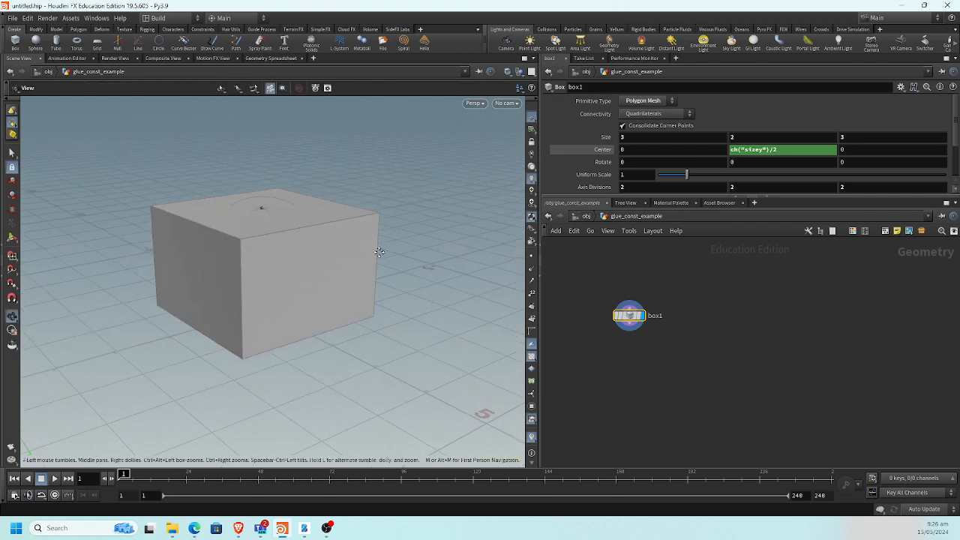
Rename the box node to concrete.
double_click(655, 316)
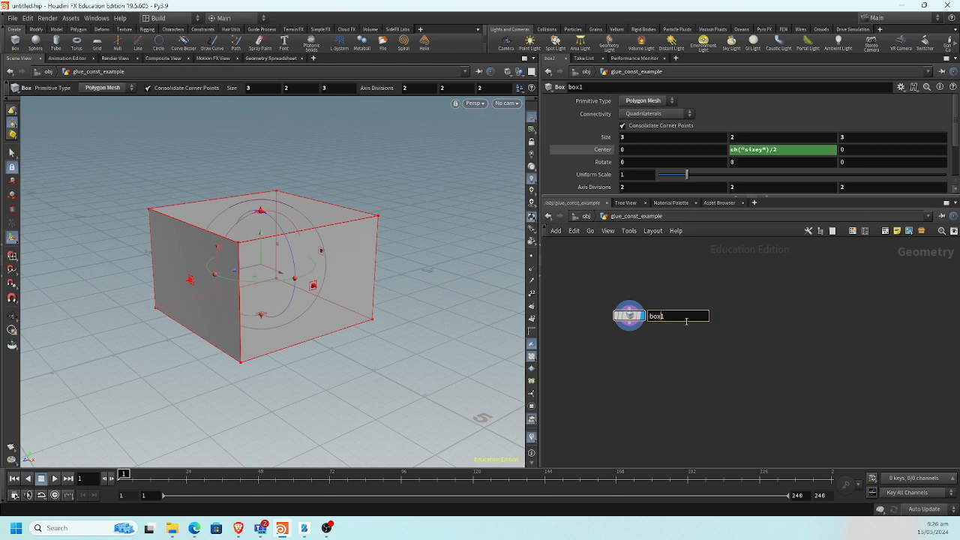
text(concrete)
key(Return)
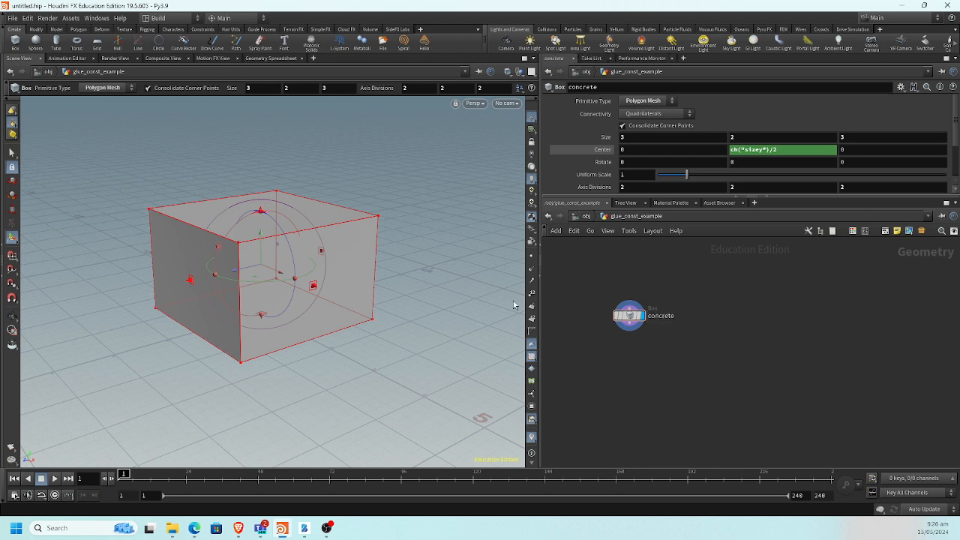
alt+drag(381, 249, 379, 282)
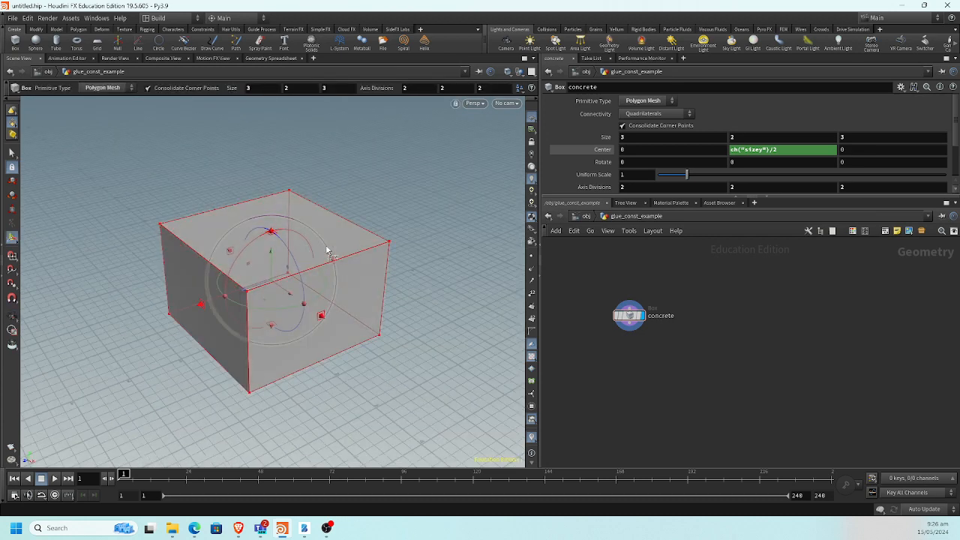
alt+drag(423, 232, 396, 240)
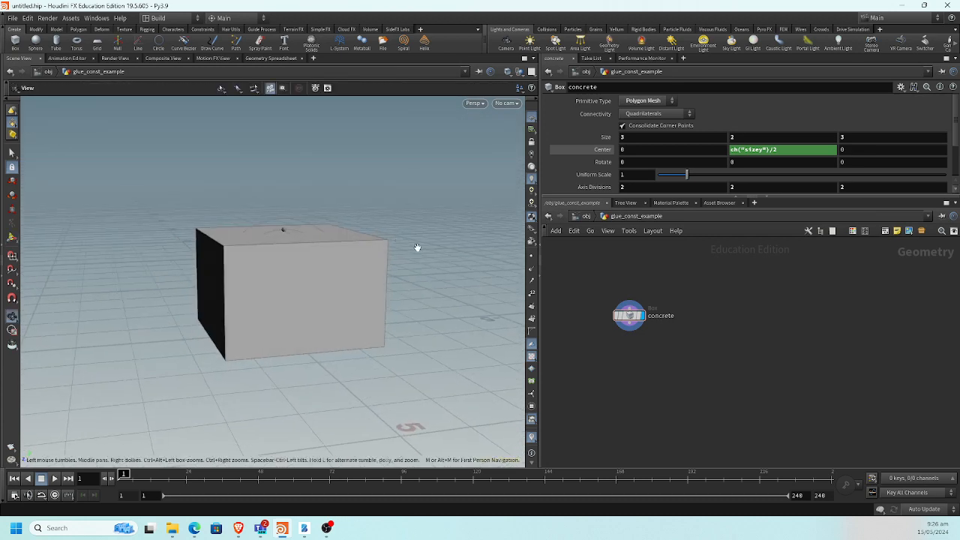
Add a Sphere node to the network near the concrete box.
key(Tab)
text(vor)
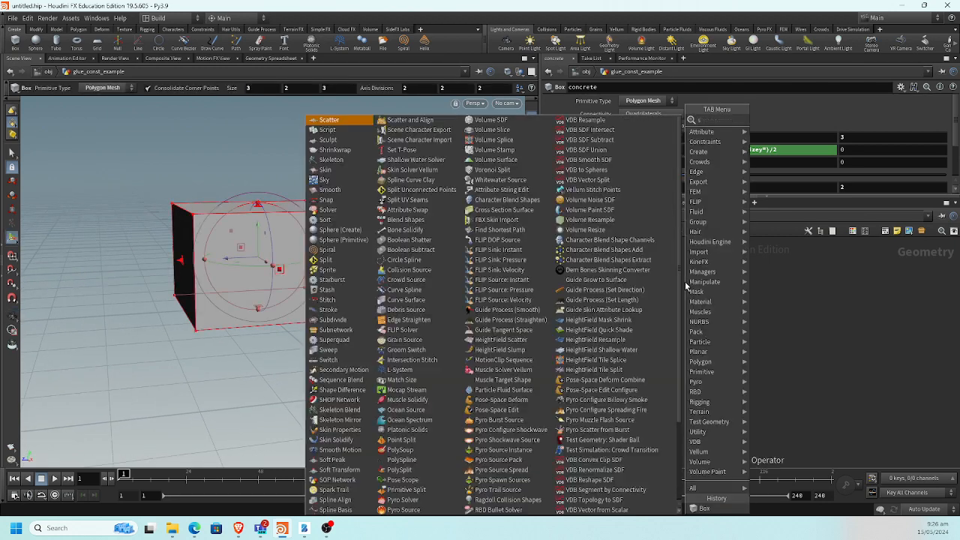
key(Return)
click(685, 281)
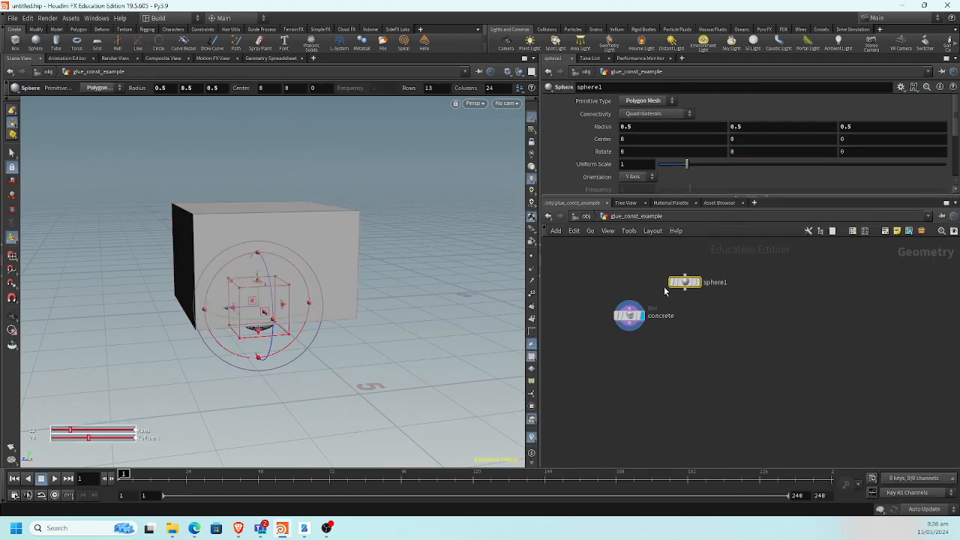
drag(400, 302, 290, 304)
key(Return)
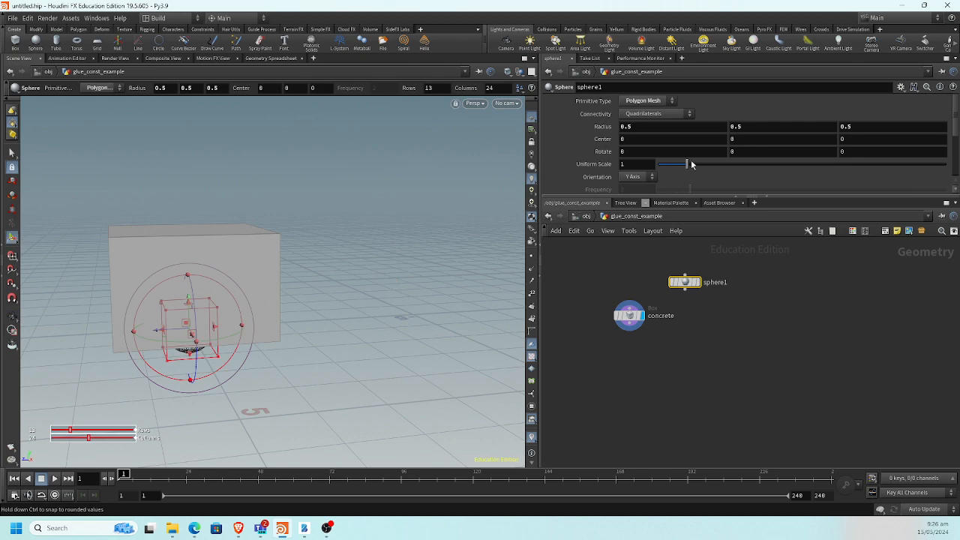
Set the sphere's uniform scale to 1.88 and move its node farther away from the concrete node.
drag(687, 163, 712, 163)
drag(525, 218, 310, 323)
drag(685, 281, 737, 302)
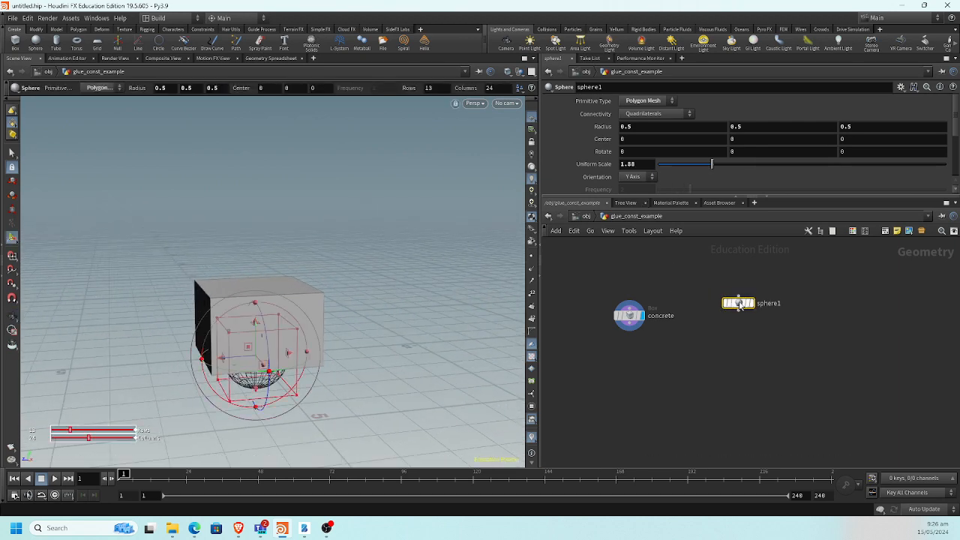
Append a Transform node to the sphere's output.
click(738, 309)
key(Tab)
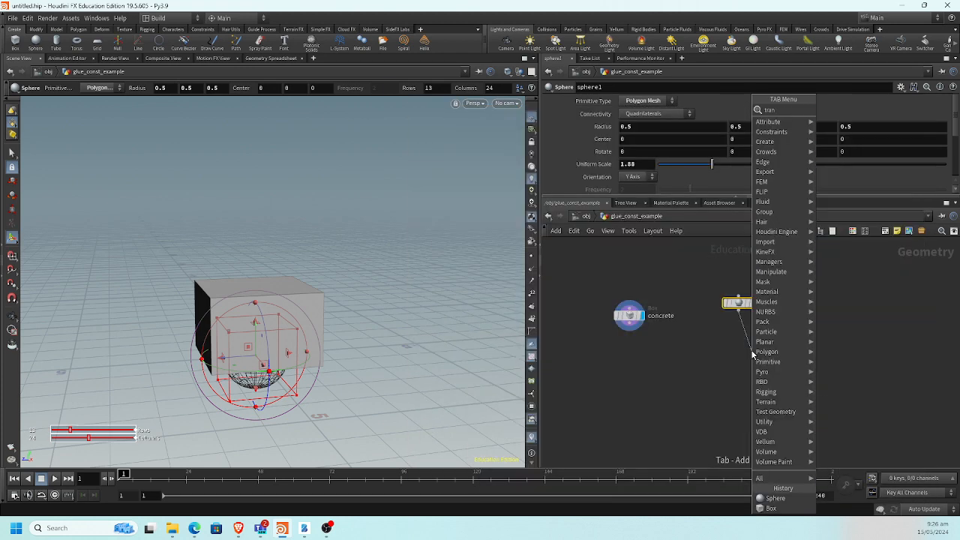
key(Escape)
click(751, 350)
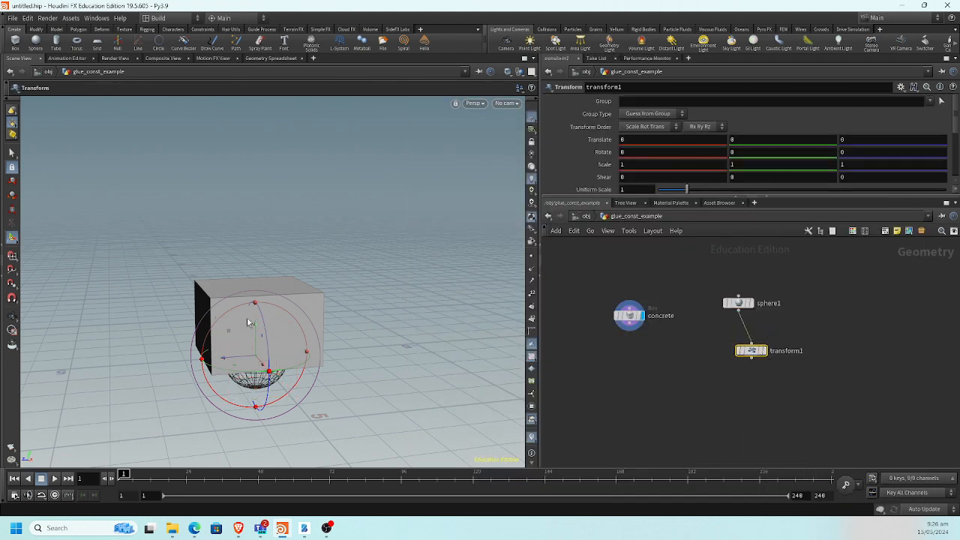
Raise the sphere above the box to a Y translate of about 5.95 and keyframe its translation at frame 1.
drag(254, 328, 264, 108)
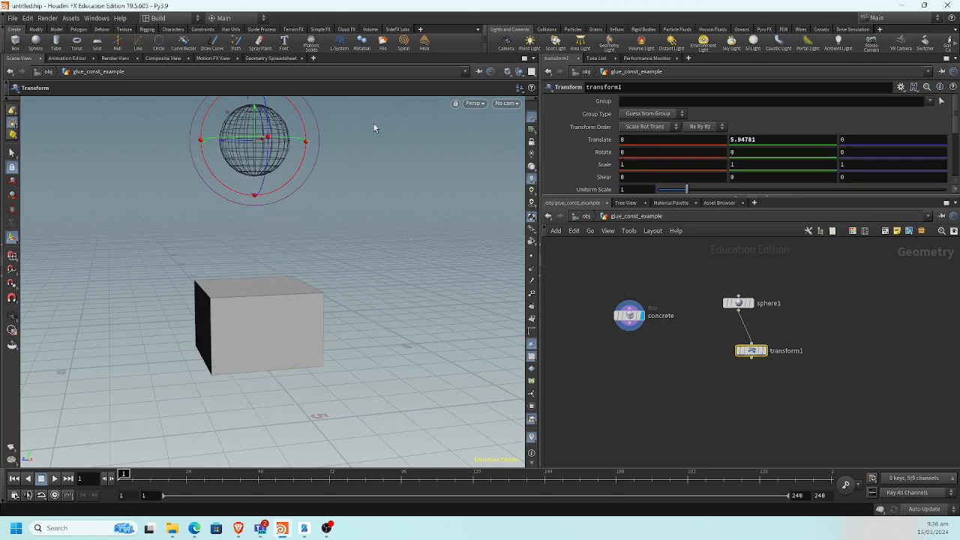
alt+click(605, 143)
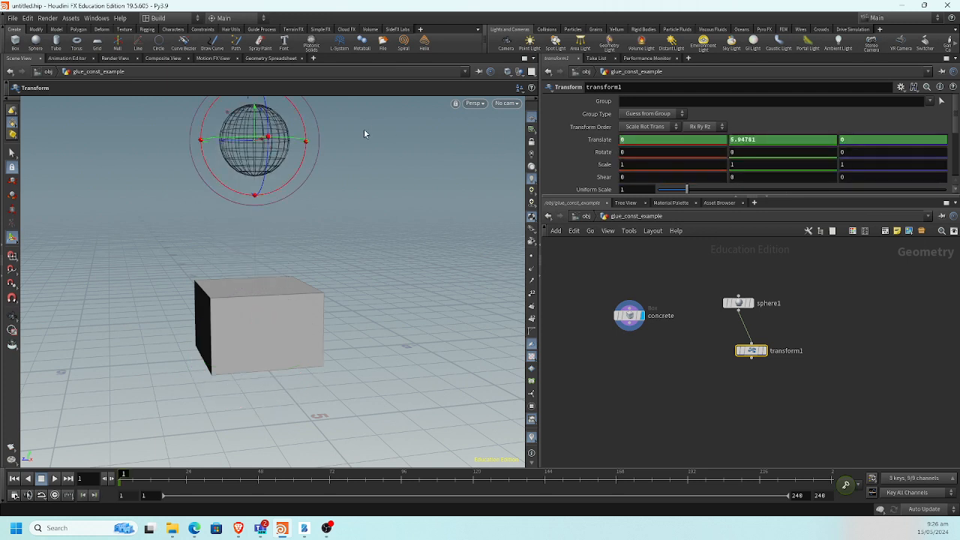
Lower the sphere into the box to a Y translate of about 1.41 and keyframe its translation at frame 24.
click(186, 476)
drag(259, 112, 252, 282)
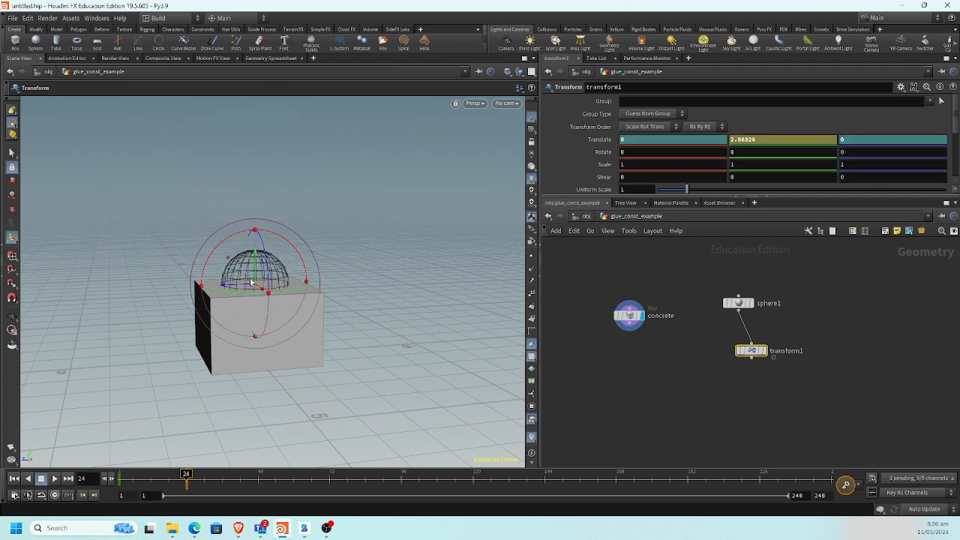
alt+click(600, 139)
drag(256, 254, 256, 278)
alt+click(605, 142)
Raise the sphere to a Y translate of about 7.69 and keyframe its translation at frame 29.
click(201, 474)
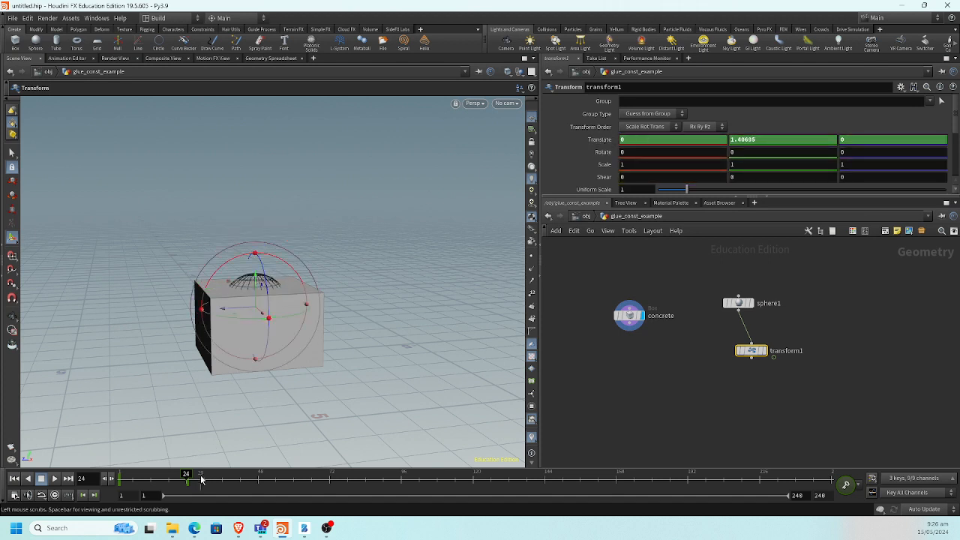
drag(253, 281, 256, 105)
alt+click(599, 139)
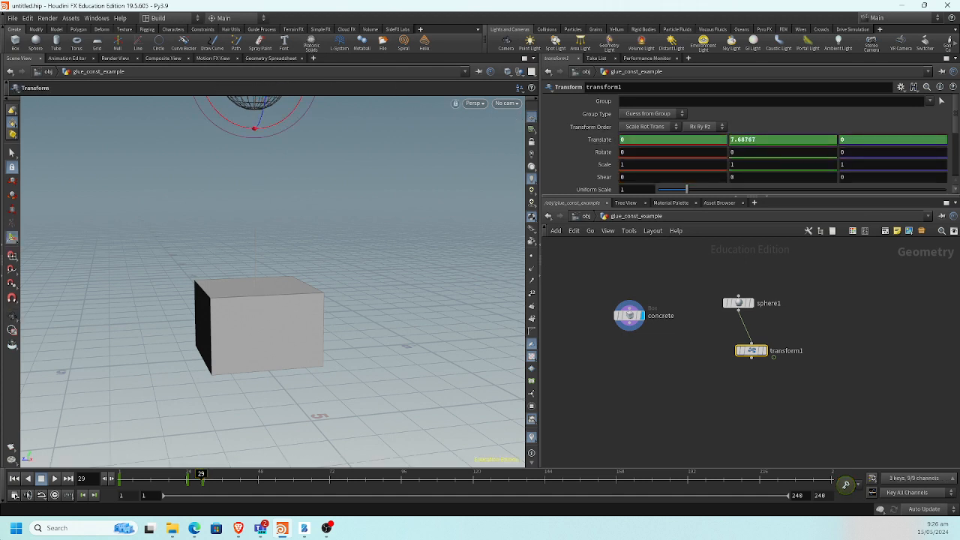
Play the sphere's animation from the first frame with real-time playback enabled, and stop it.
click(14, 479)
click(54, 478)
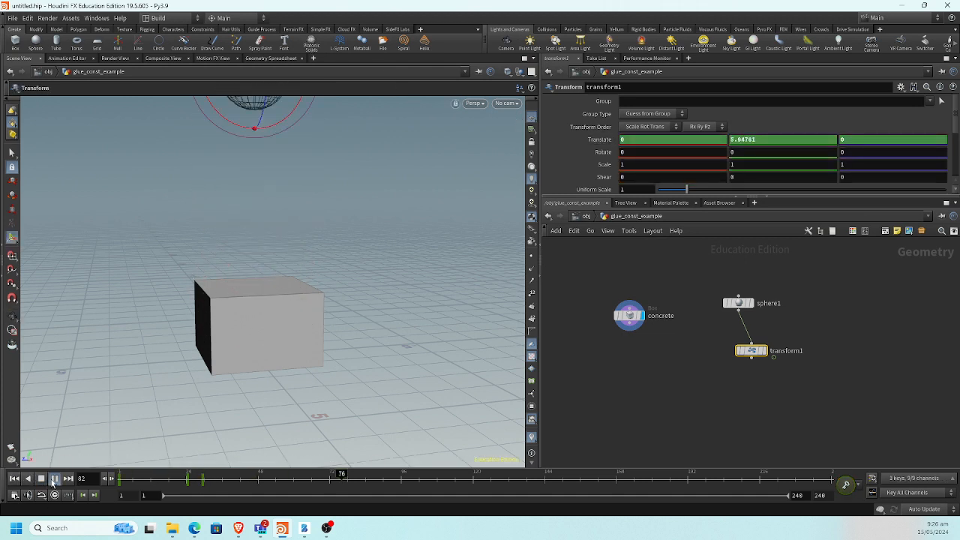
click(15, 479)
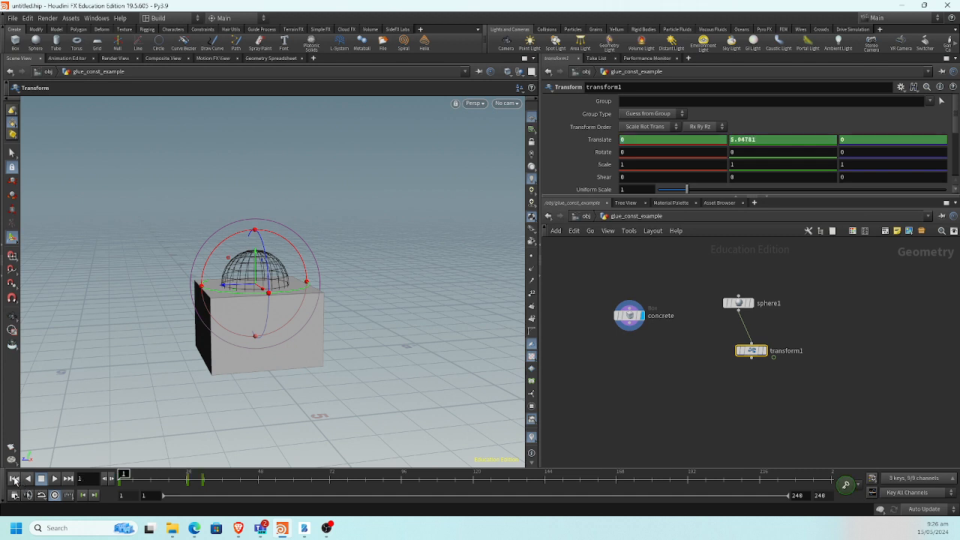
click(54, 479)
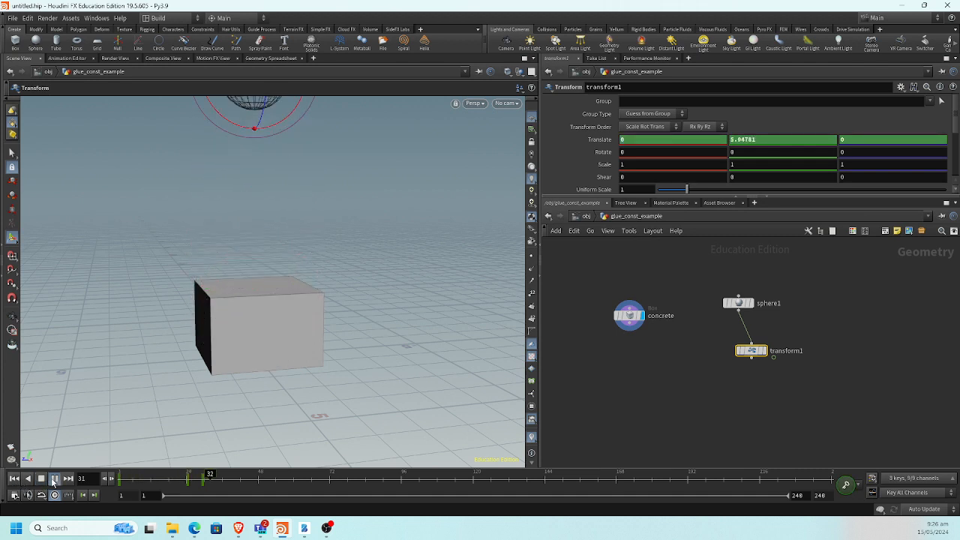
click(54, 479)
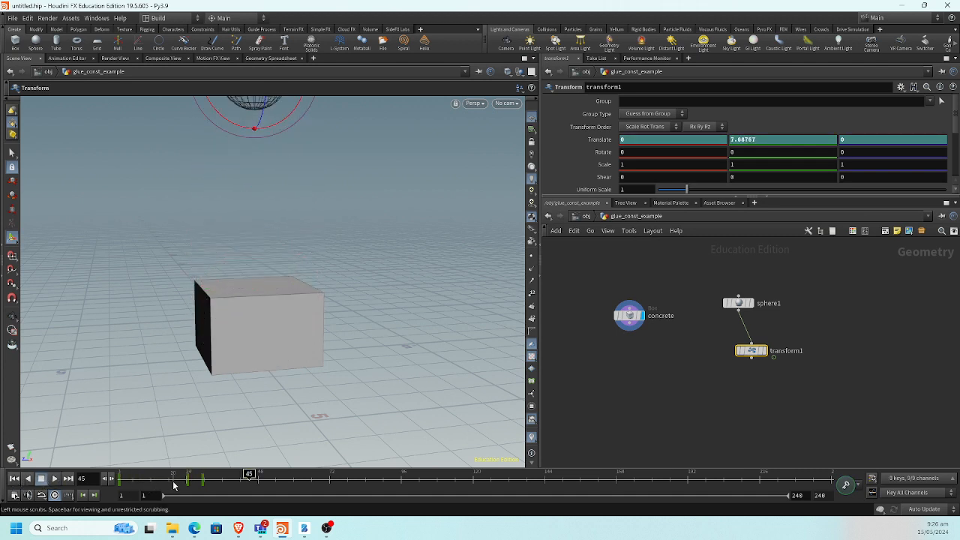
Shift the sphere's last two translation keyframes earlier to about frames 13 and 18 and replay the animation.
mouse_move(178, 482)
shift+mouse_down()
mouse_move(213, 480)
mouse_move(173, 484)
shift+mouse_up()
click(133, 482)
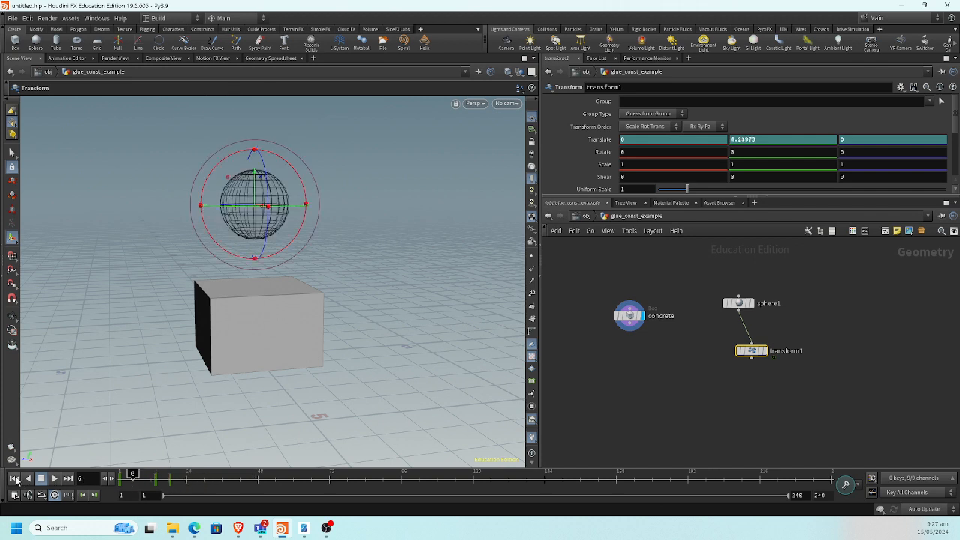
click(54, 479)
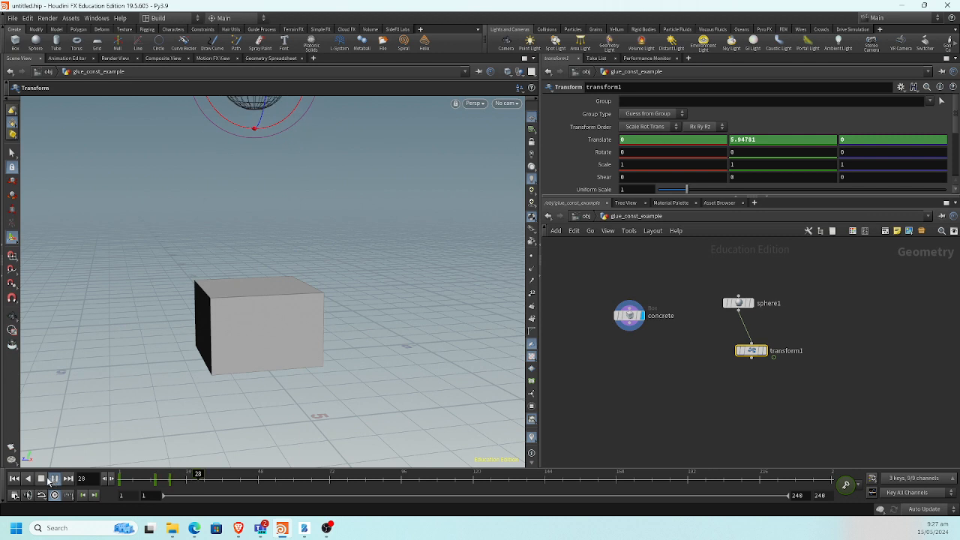
Add an RBD Material Fracture node connected to the concrete box's output.
click(719, 343)
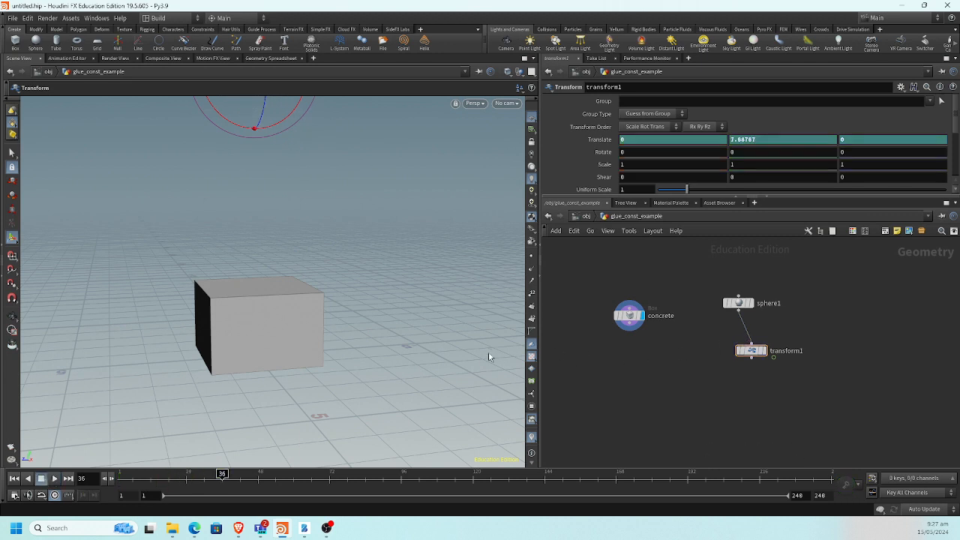
click(629, 326)
key(Tab)
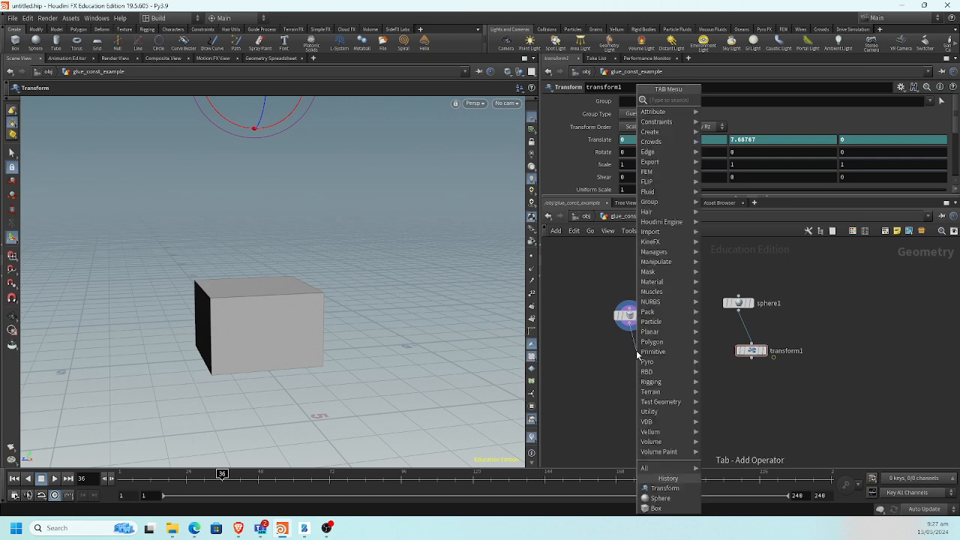
text(rbdma)
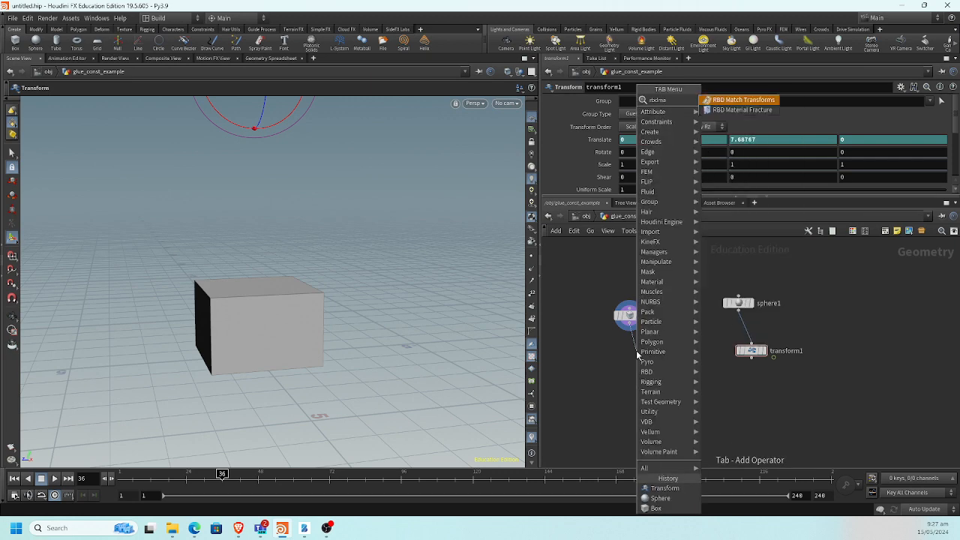
key(Escape)
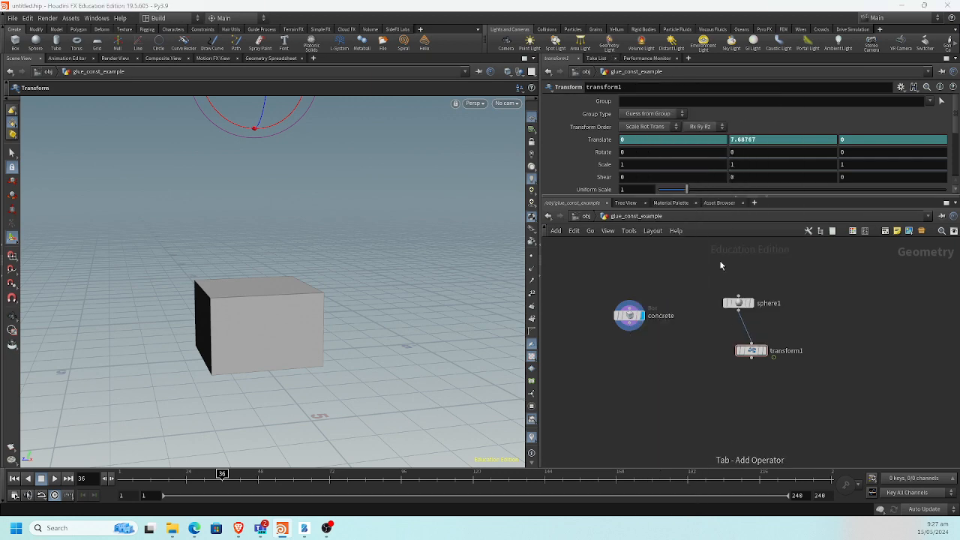
click(631, 361)
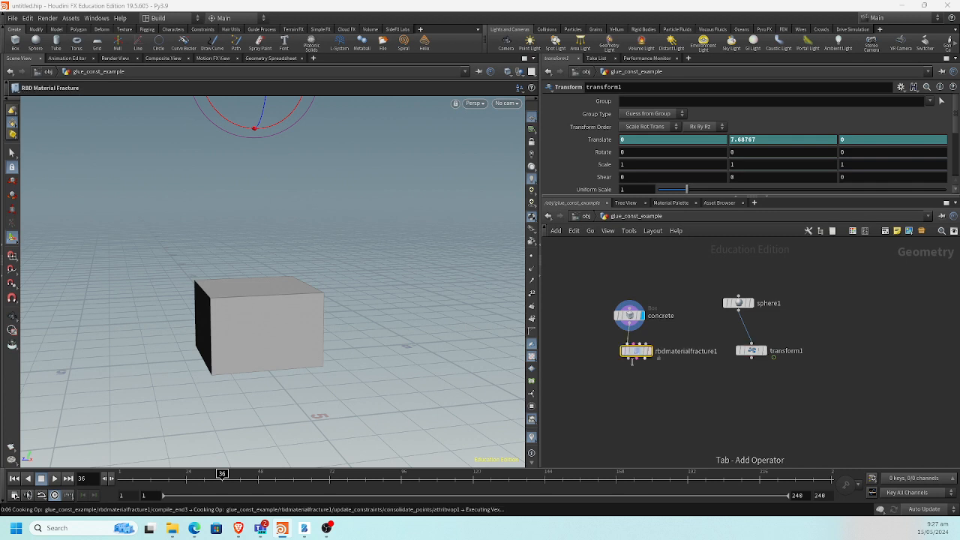
Return to the first frame and place the RBD Material Fracture node lower beneath the concrete box node.
click(15, 480)
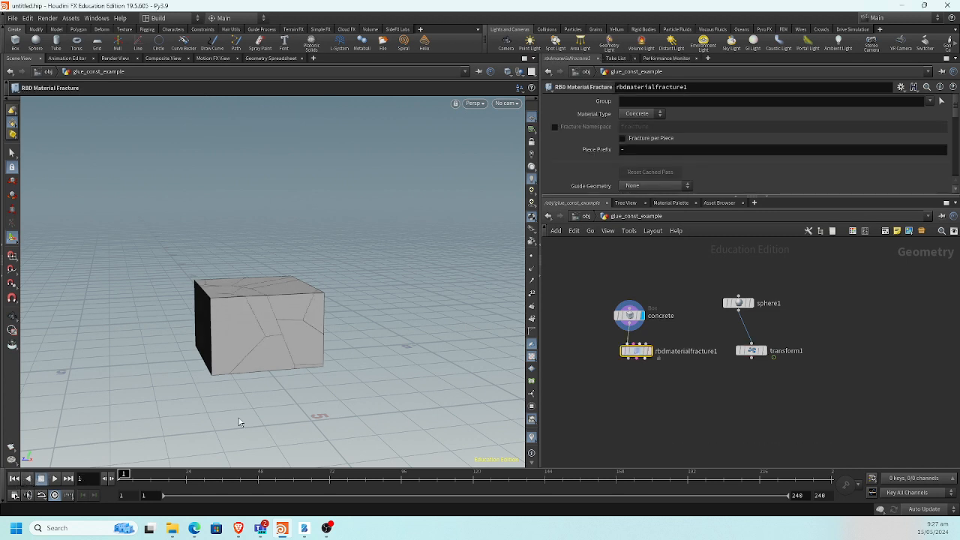
scroll(660, 362, up, 3)
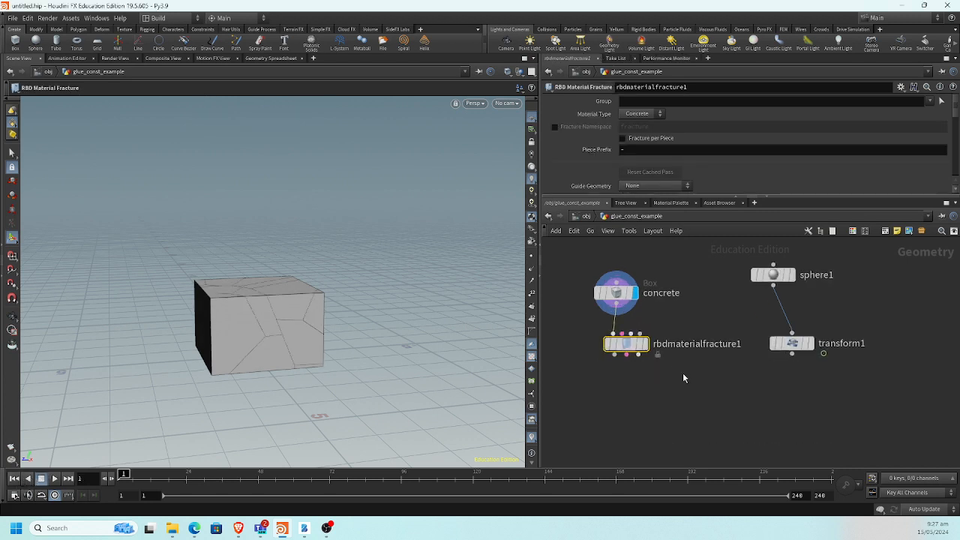
scroll(676, 368, down, 1)
middle_drag(662, 371, 724, 385)
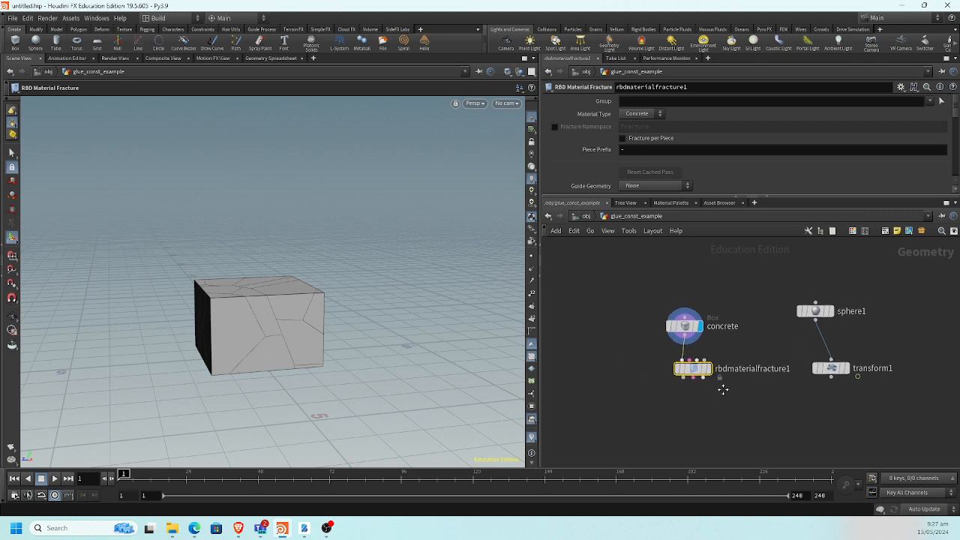
drag(698, 370, 688, 395)
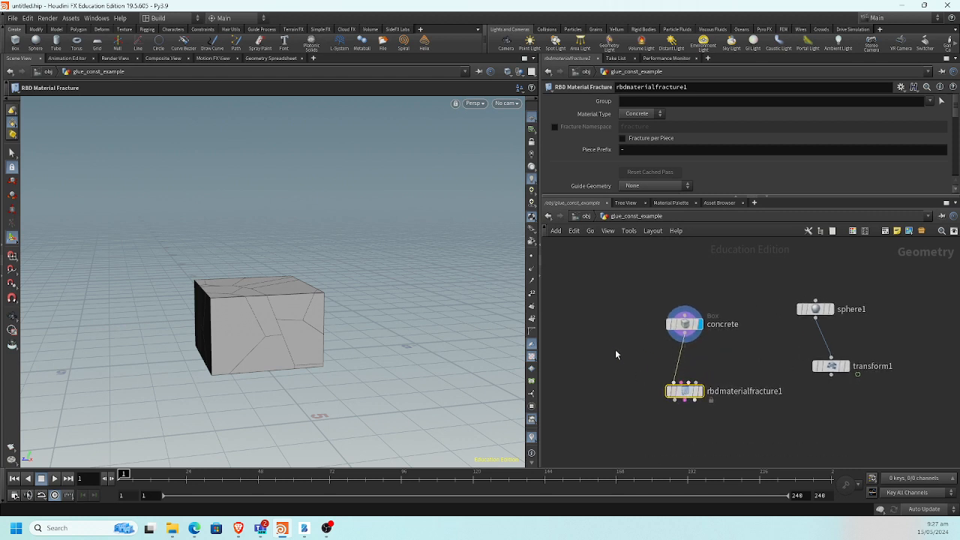
Search the available nodes for the Voronoi tools and look through the options without adding one.
key(Tab)
text(voro)
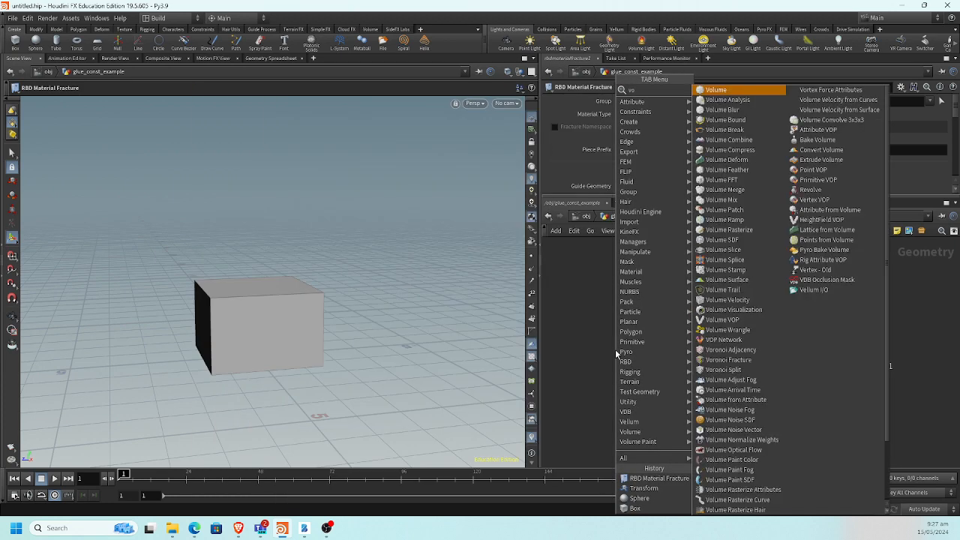
key(Down)
key(Down)
key(Down)
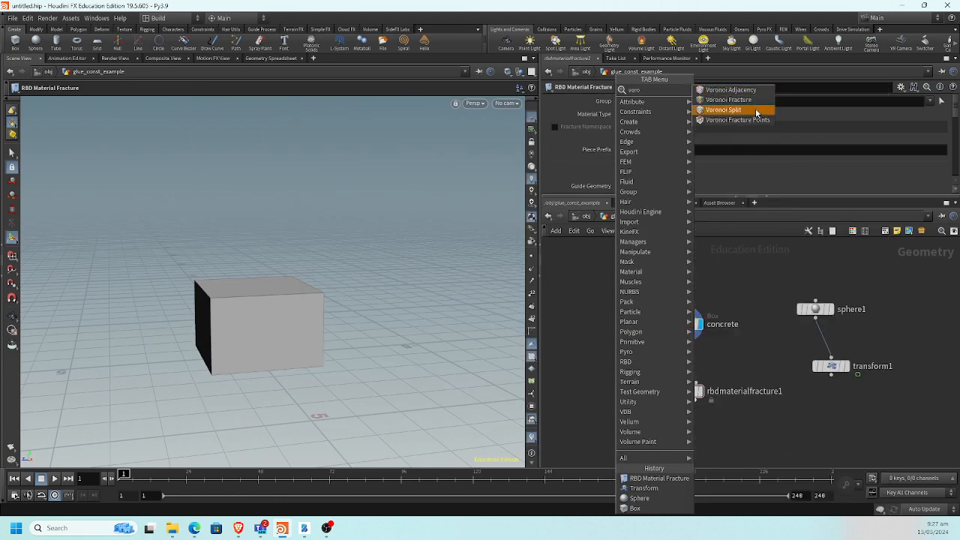
key(Escape)
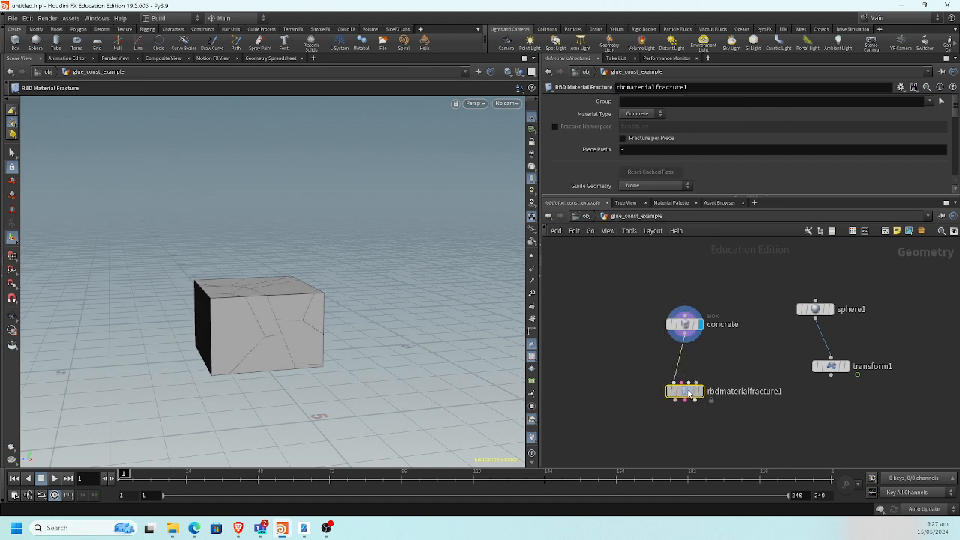
Open the RBD Material Fracture node's internal network, maximize the network view, and examine how its upper branches lead down to the fracture section.
double_click(688, 392)
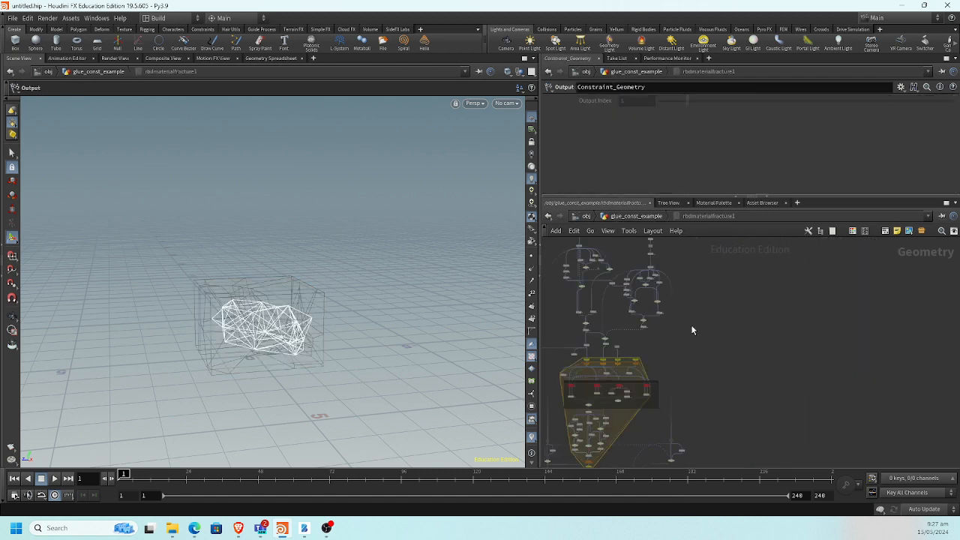
scroll(838, 309, up, 5)
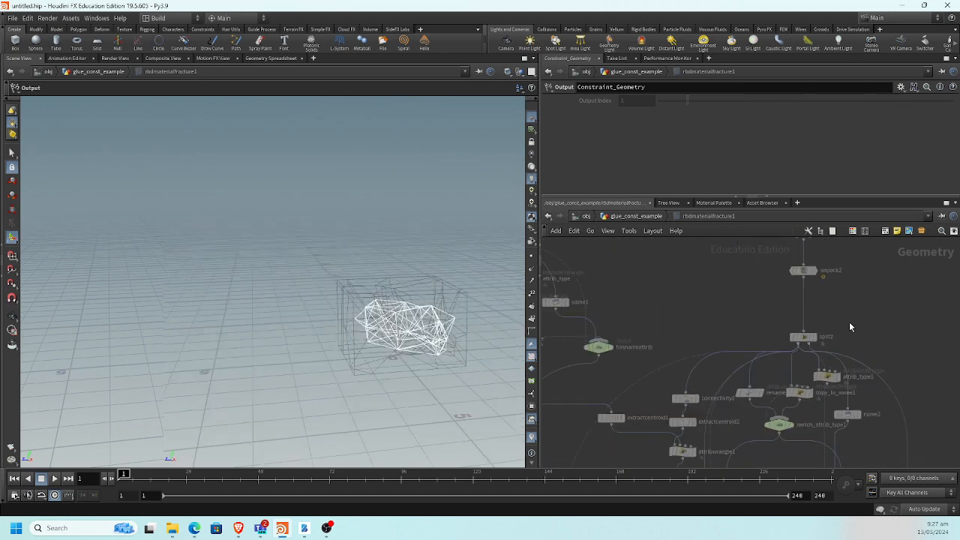
key(ctrl+b)
scroll(817, 306, down, 3)
middle_drag(765, 228, 654, 343)
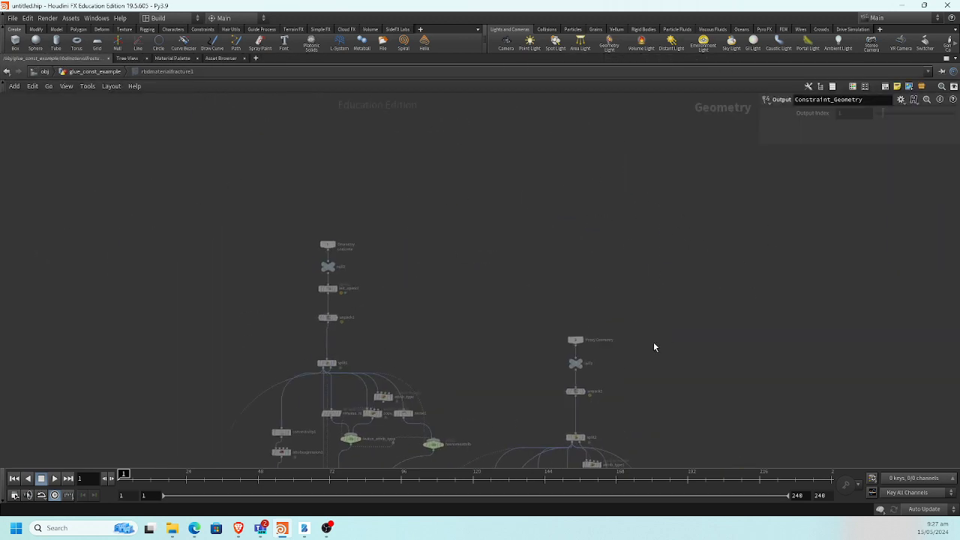
scroll(654, 343, up, 3)
middle_drag(569, 359, 781, 113)
middle_drag(832, 330, 768, 178)
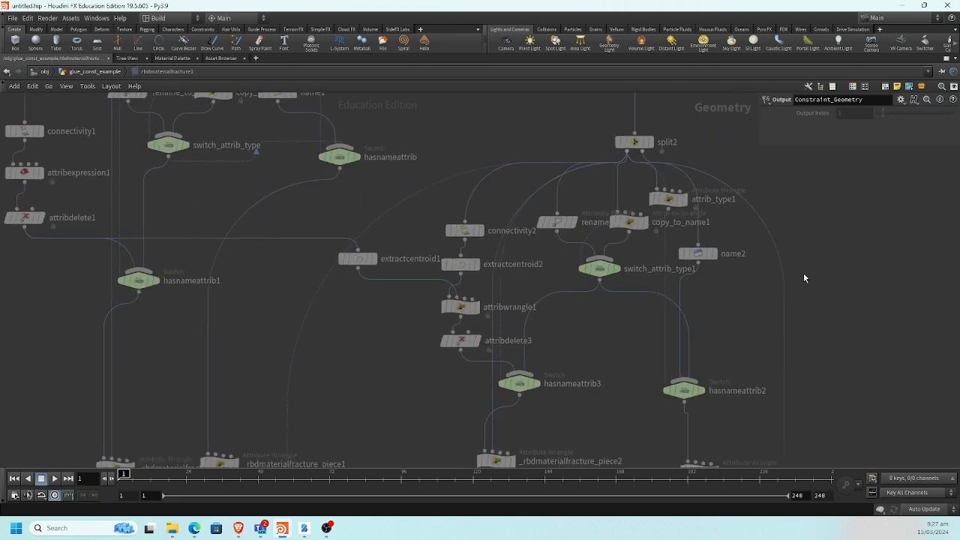
scroll(788, 276, down, 3)
middle_drag(824, 336, 742, 250)
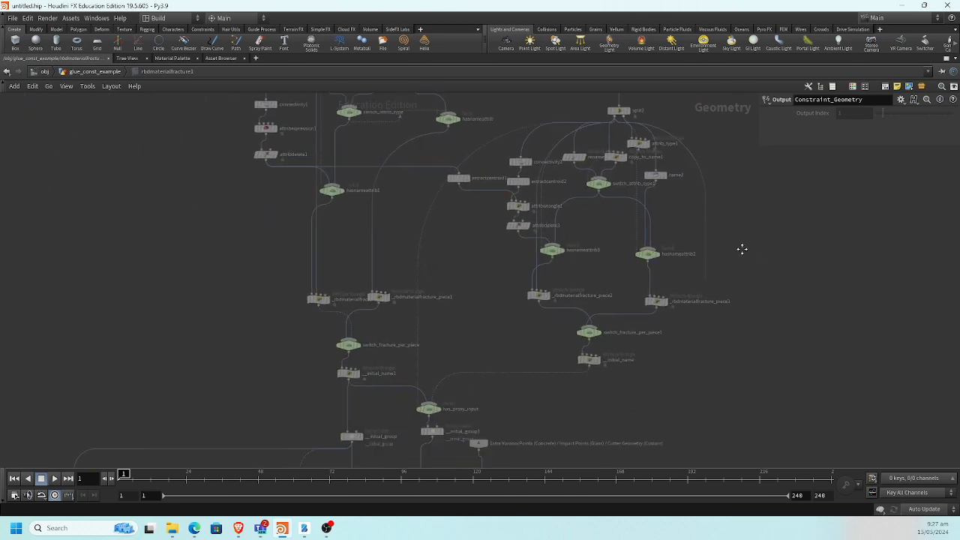
middle_drag(758, 321, 705, 128)
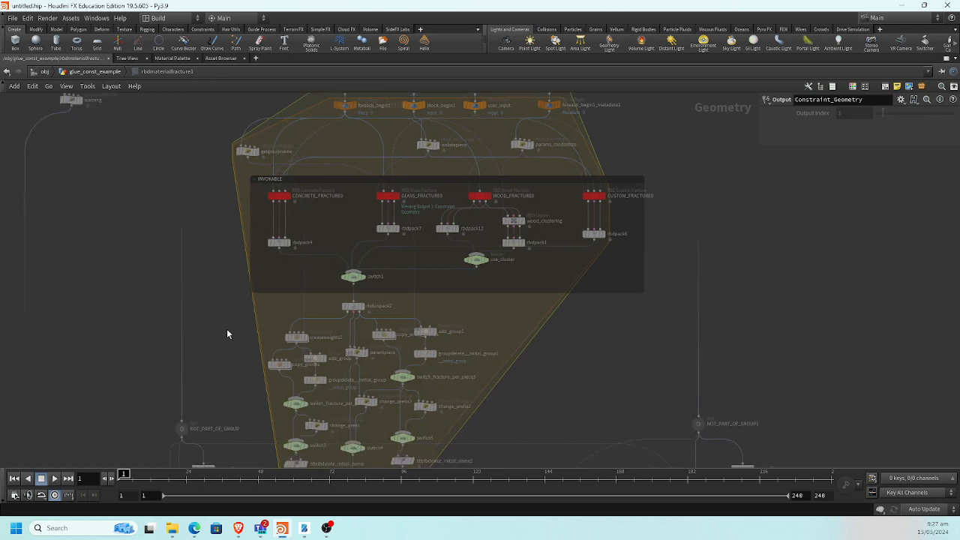
Examine the concrete, glass, wood and custom fracture nodes and the wood_clustering node, and restore the normal pane layout in glue_const_example.
scroll(228, 334, down, 3)
scroll(364, 317, up, 3)
middle_drag(510, 369, 492, 398)
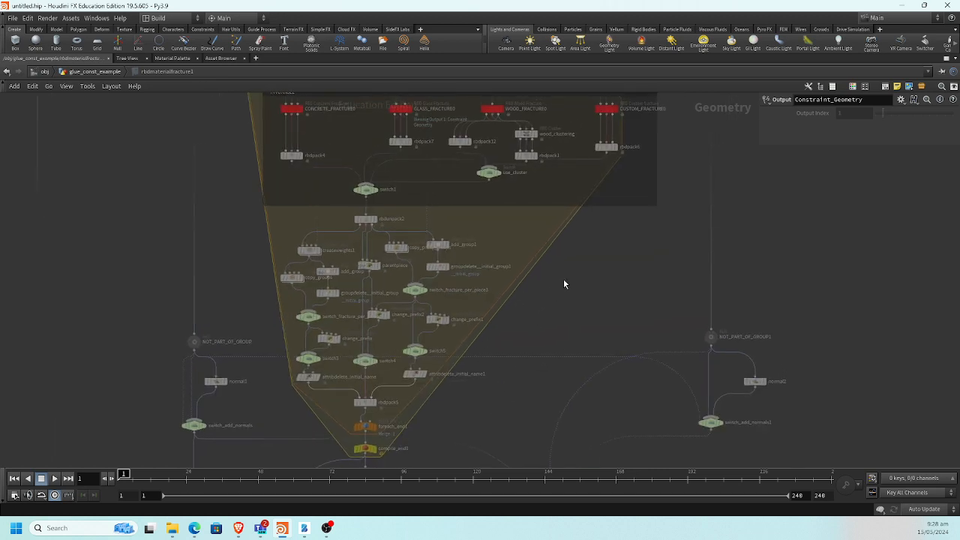
middle_drag(564, 284, 567, 341)
scroll(584, 293, up, 5)
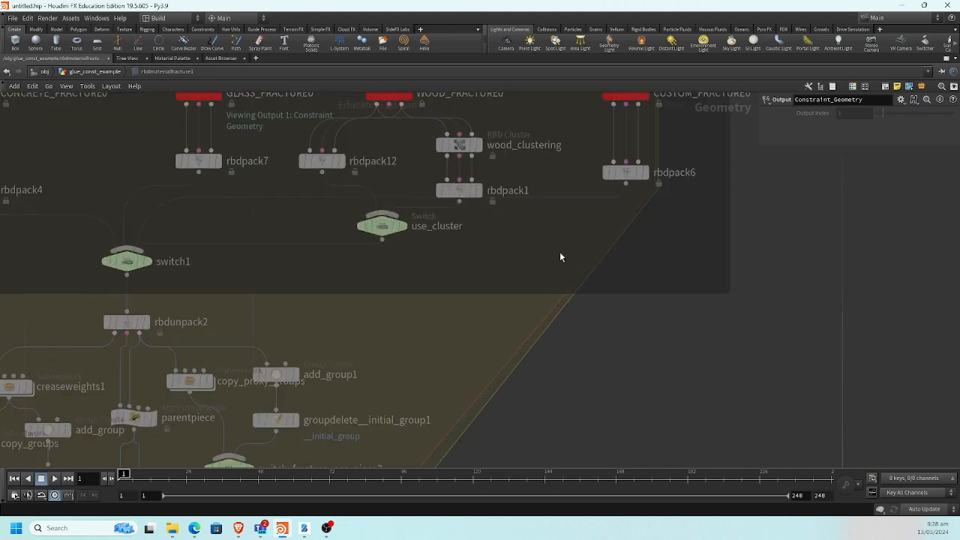
middle_drag(533, 244, 549, 334)
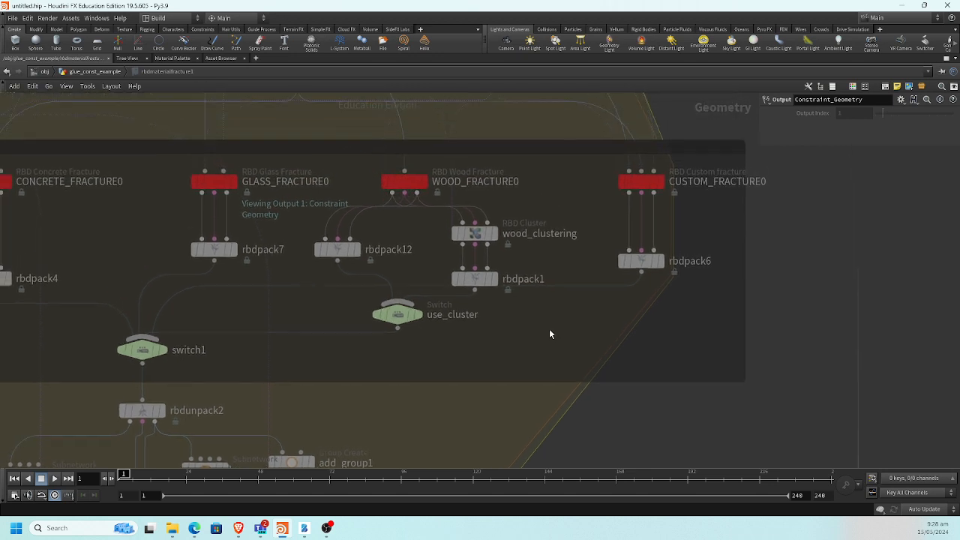
click(474, 234)
middle_drag(374, 252, 314, 332)
middle_drag(432, 215, 398, 303)
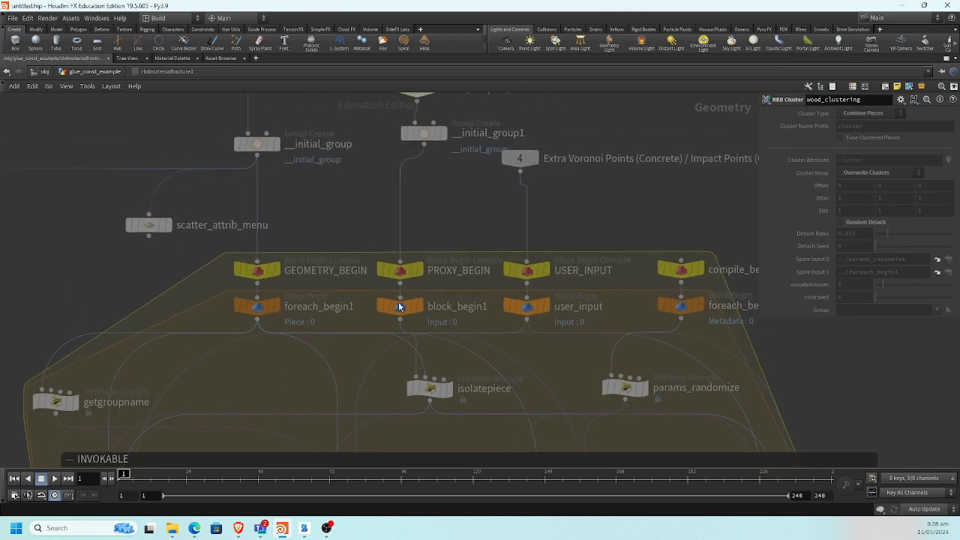
middle_drag(494, 230, 424, 349)
scroll(419, 300, down, 5)
scroll(420, 303, down, 3)
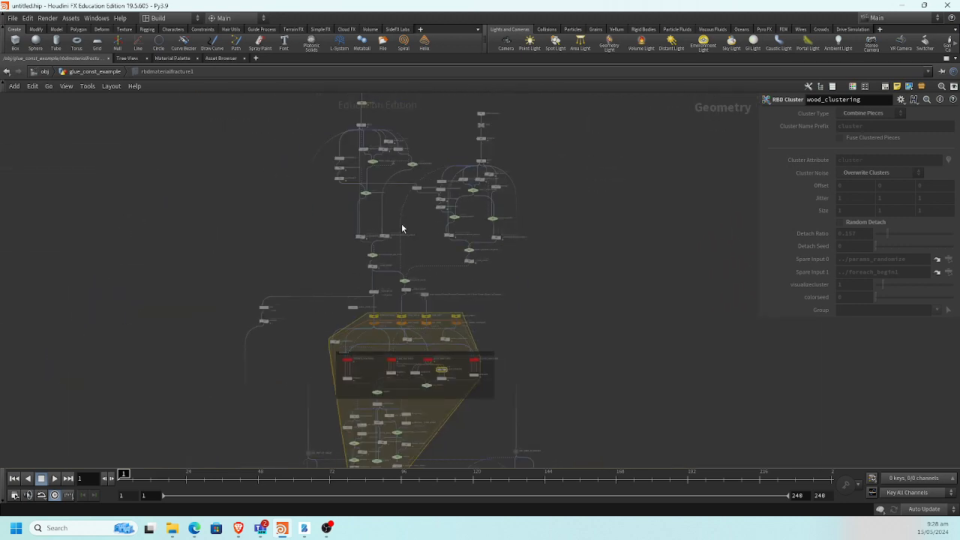
key(ctrl+b)
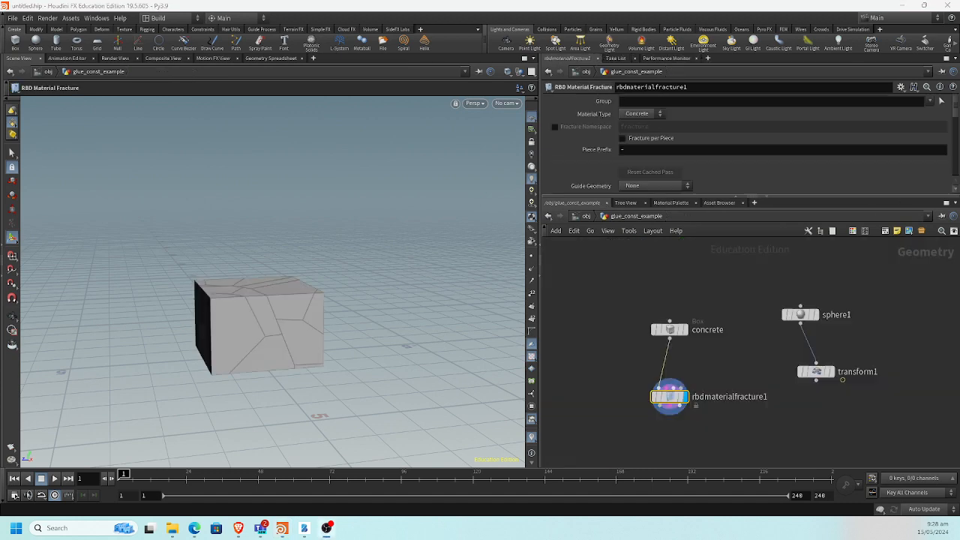
Move the concrete box node farther from the fracture node and view the fractured box from above.
key(Escape)
drag(397, 276, 328, 267)
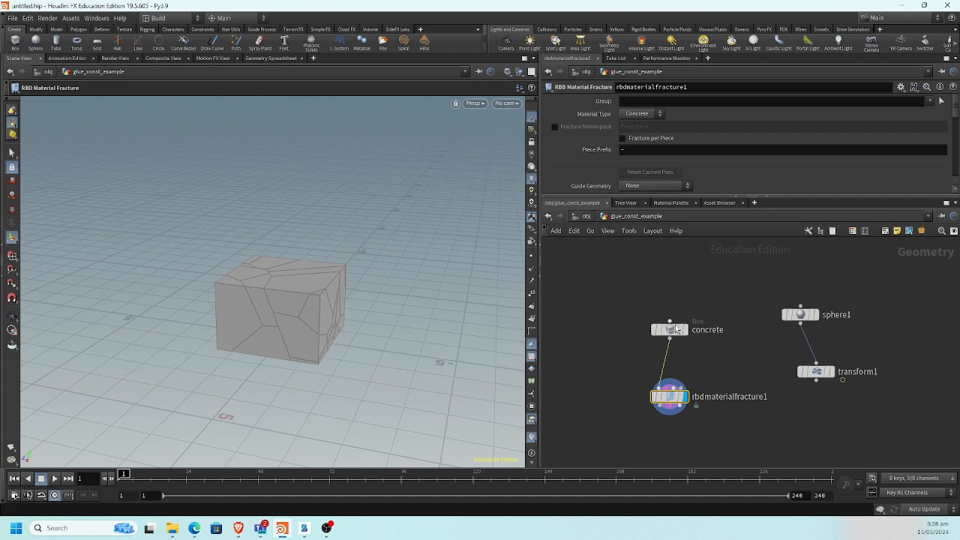
drag(673, 328, 642, 312)
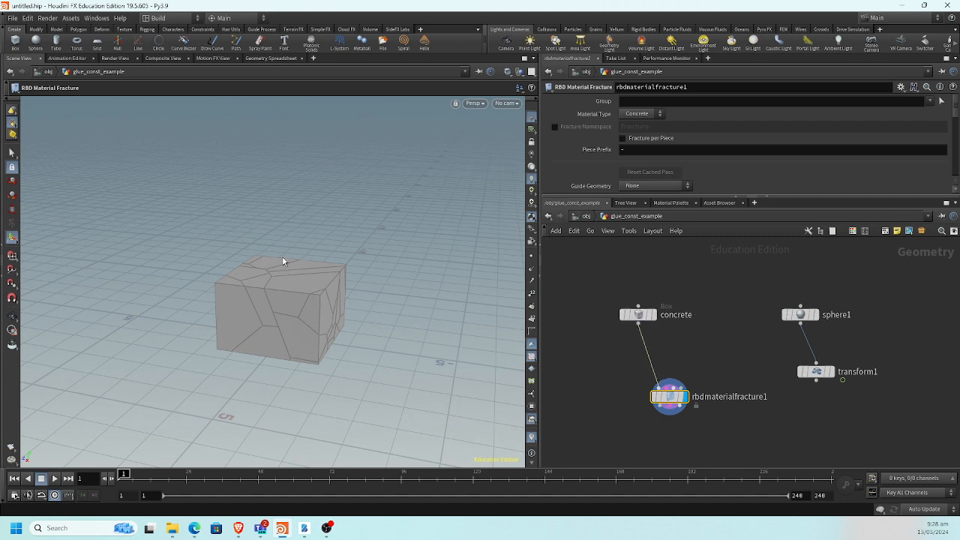
key(Escape)
drag(283, 257, 300, 377)
key(Return)
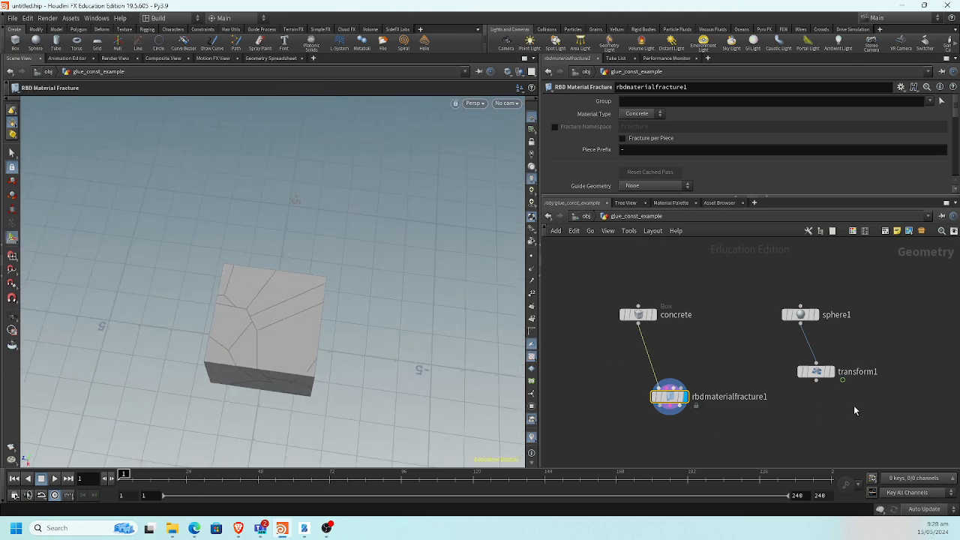
Display the sphere's transform as a template over the fractured box and go to frame 13.
click(825, 375)
mouse_move(139, 477)
mouse_down()
mouse_move(169, 477)
mouse_move(153, 478)
mouse_up()
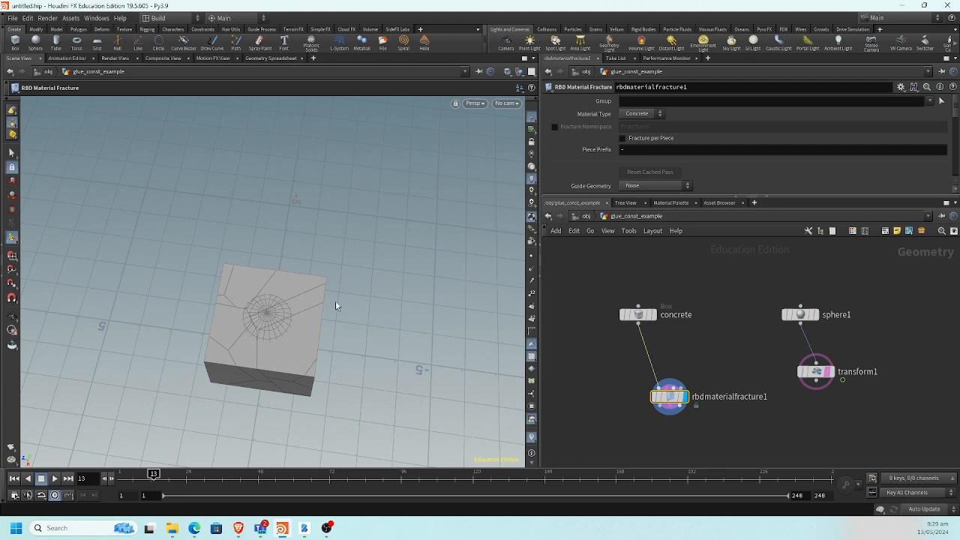
middle_drag(591, 352, 594, 333)
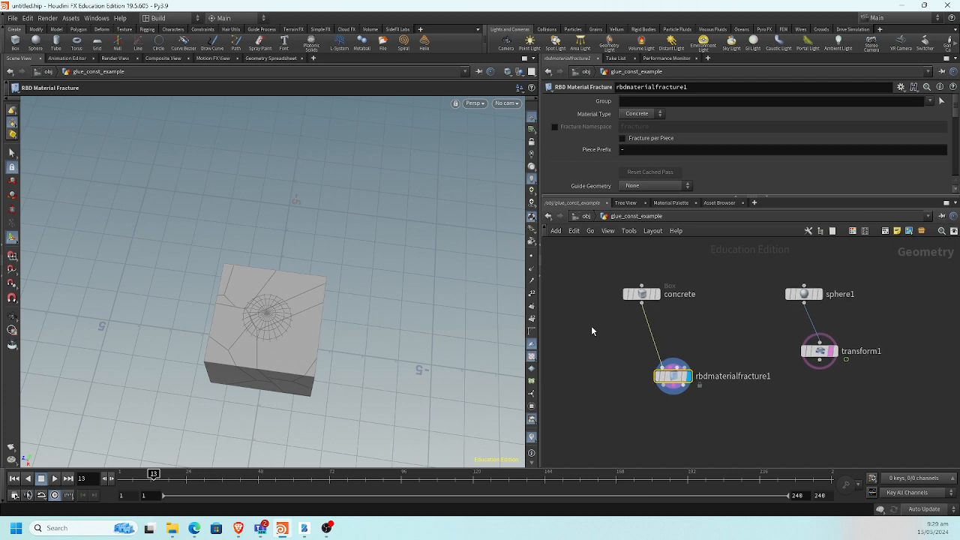
key(Tab)
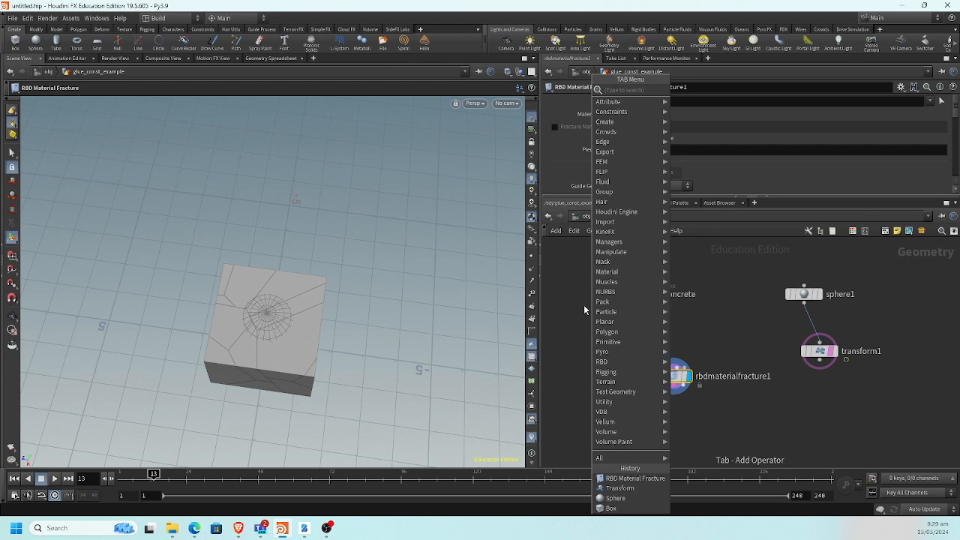
text(tu)
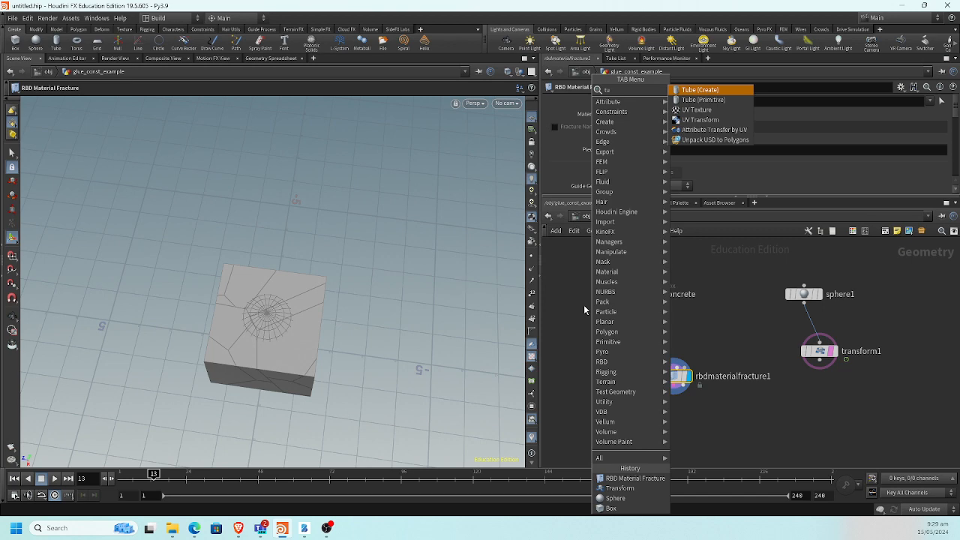
key(BackSpace)
key(BackSpace)
text(cir)
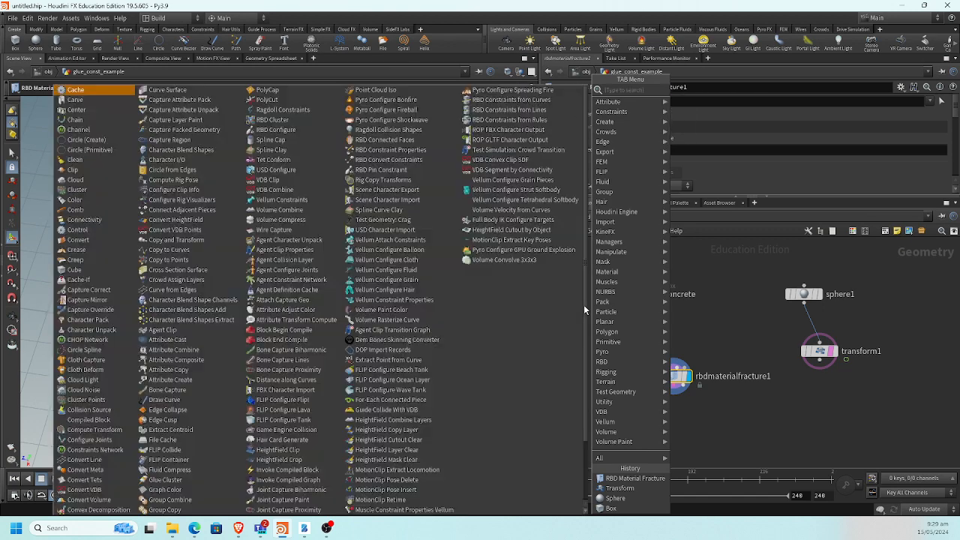
text(c)
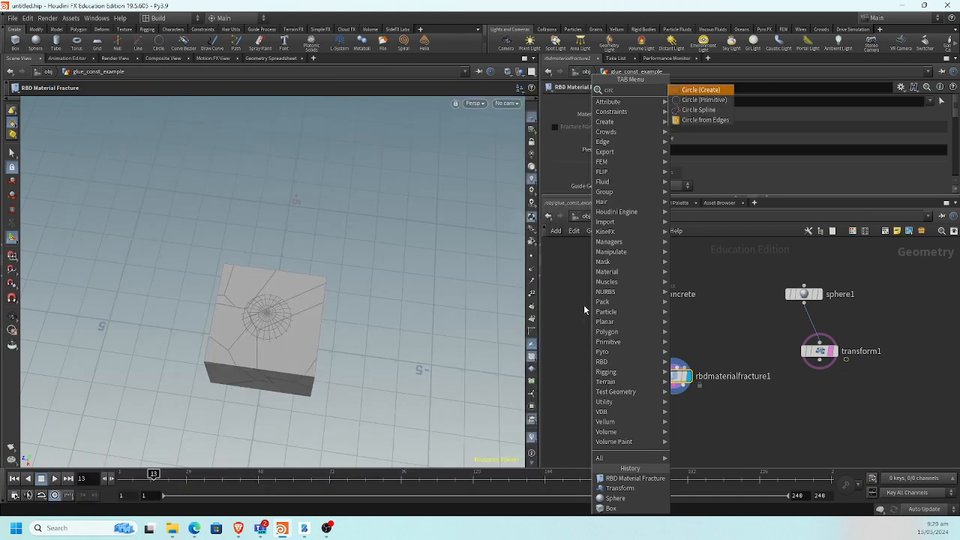
key(BackSpace)
key(BackSpace)
key(BackSpace)
key(BackSpace)
text(dis)
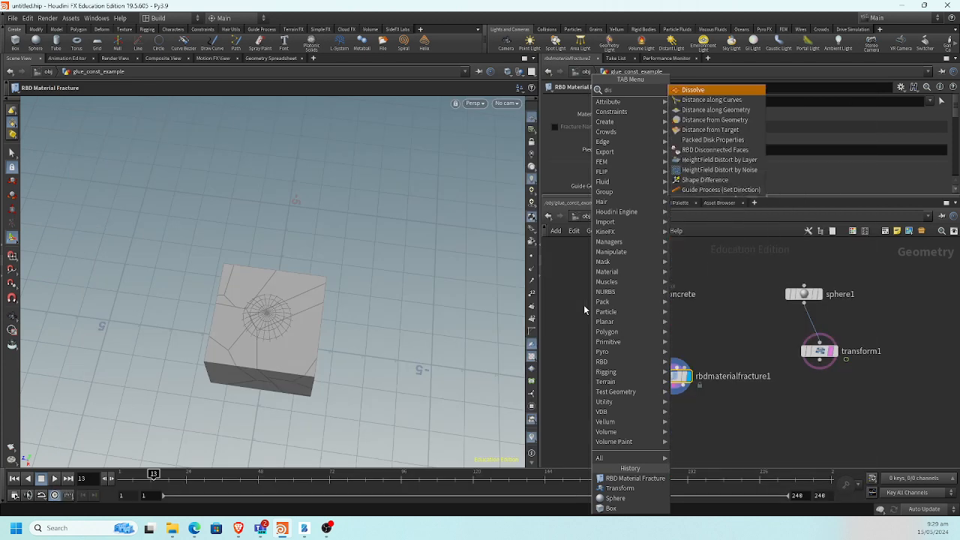
key(BackSpace)
key(BackSpace)
key(BackSpace)
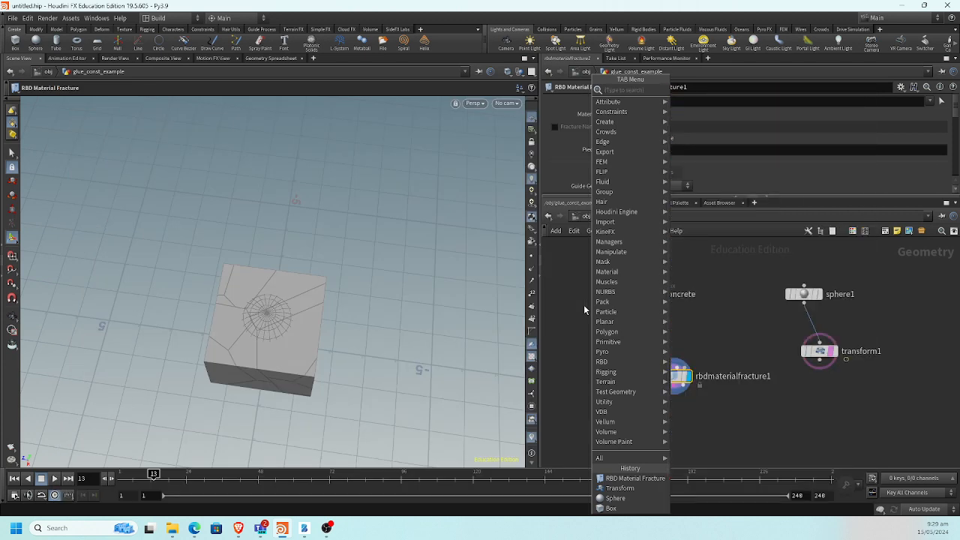
text(ce)
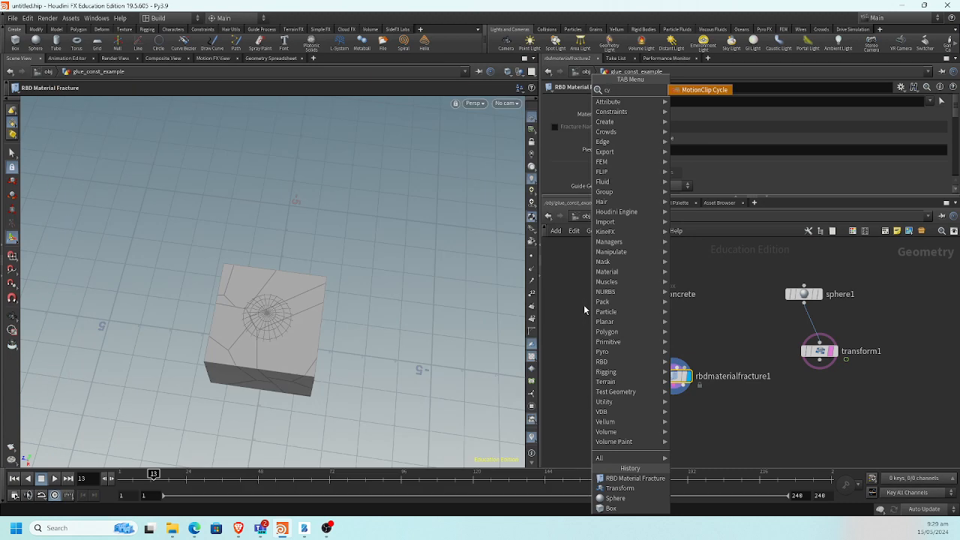
key(BackSpace)
key(BackSpace)
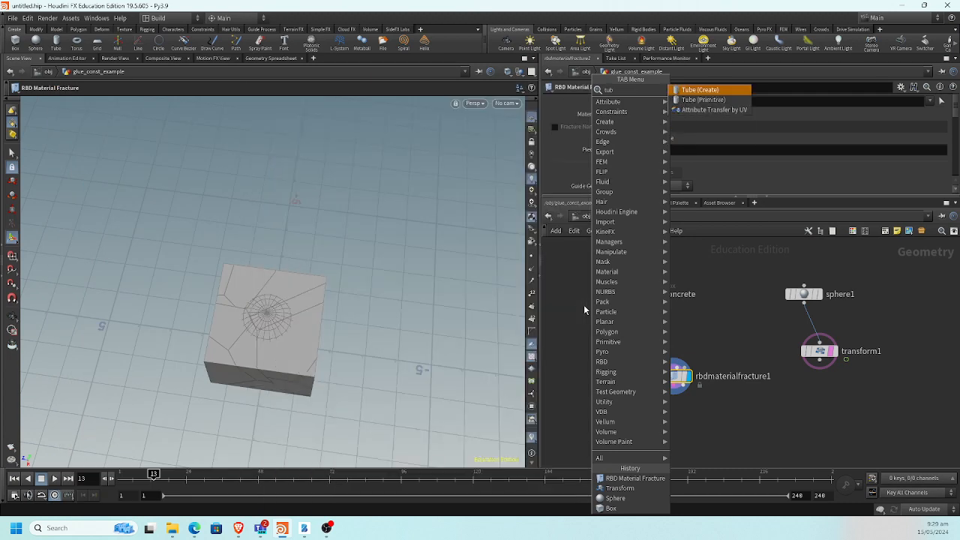
Add a Tube node beside the RBD Material Fracture node and view its guide on the box from a lower angle.
key(Escape)
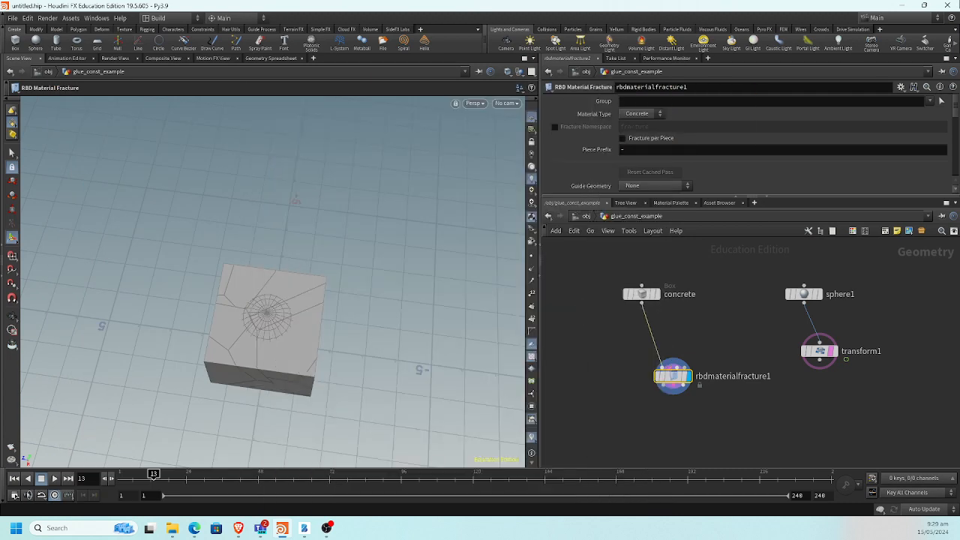
click(599, 363)
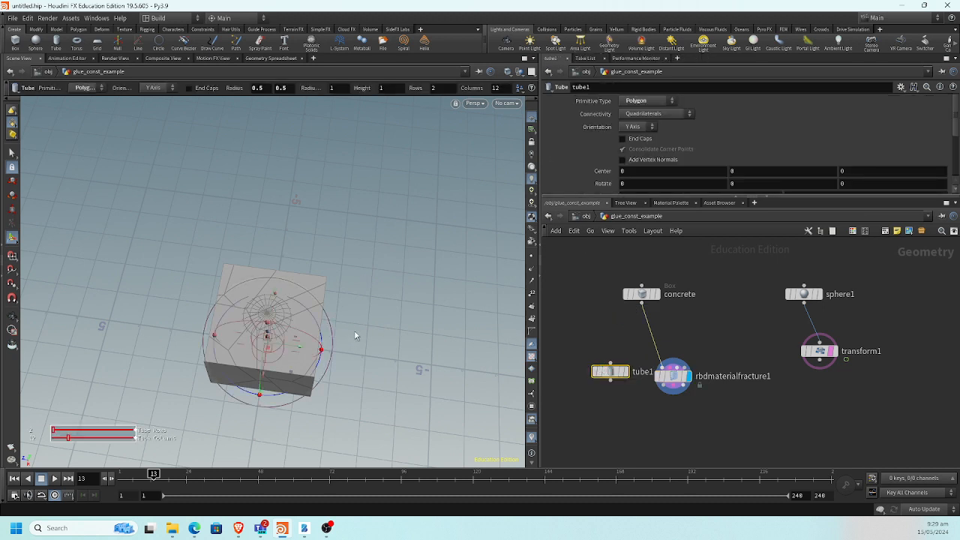
key(Escape)
drag(368, 317, 330, 286)
key(Return)
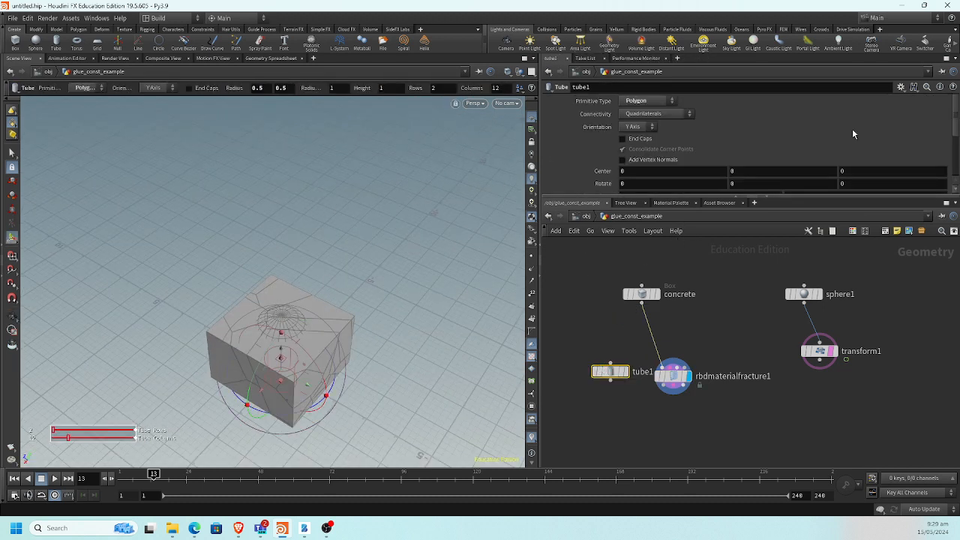
Set the tube's radius scale to 3.7 and its vertical center to 2.
scroll(851, 135, down, 3)
drag(686, 156, 836, 158)
key(ctrl+z)
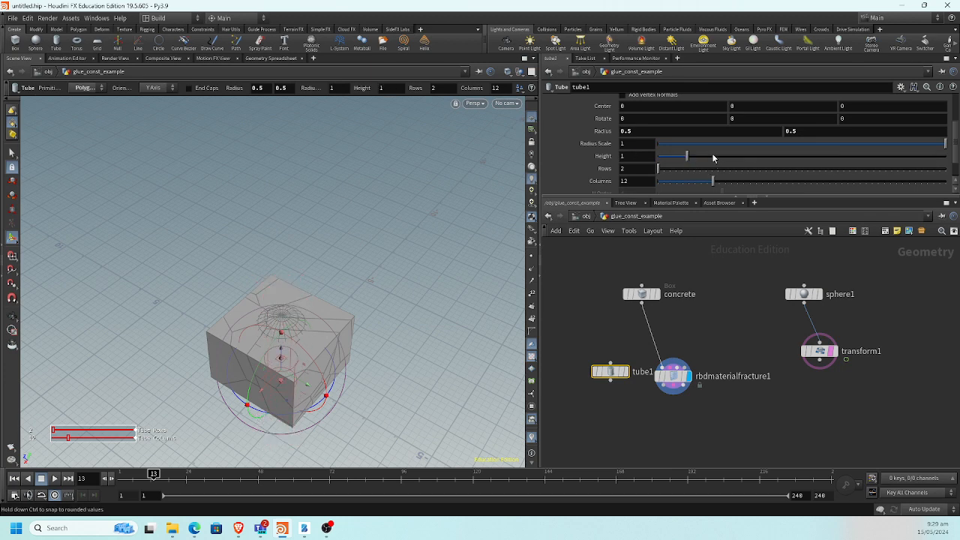
middle_drag(640, 143, 765, 145)
alt+drag(332, 258, 309, 238)
scroll(701, 157, up, 2)
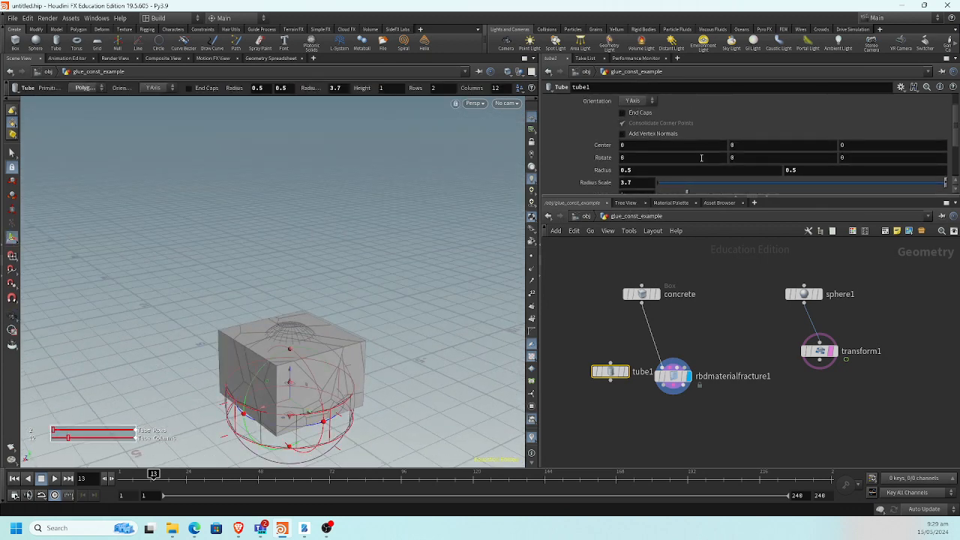
middle_drag(753, 145, 840, 147)
Enable end caps on the tube and view it from above.
scroll(638, 164, down, 4)
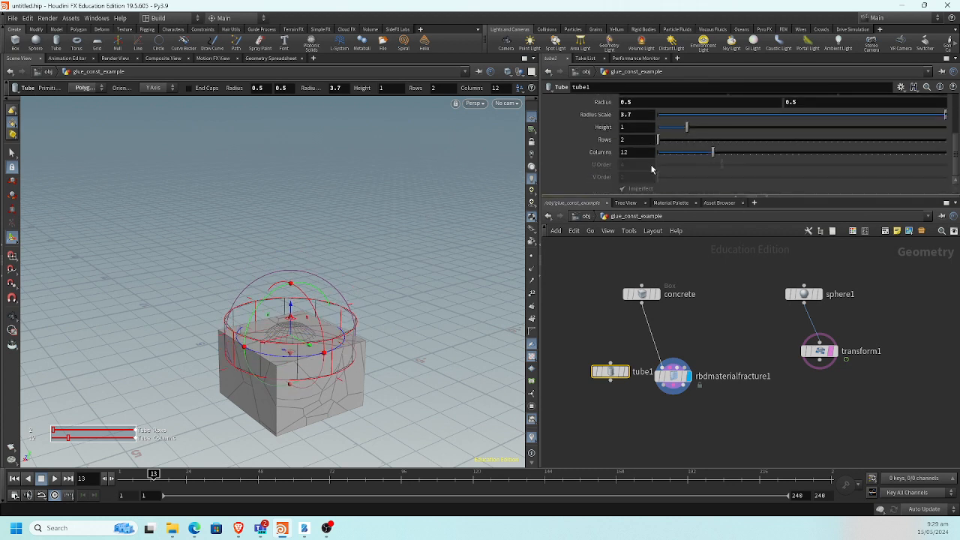
scroll(652, 161, up, 7)
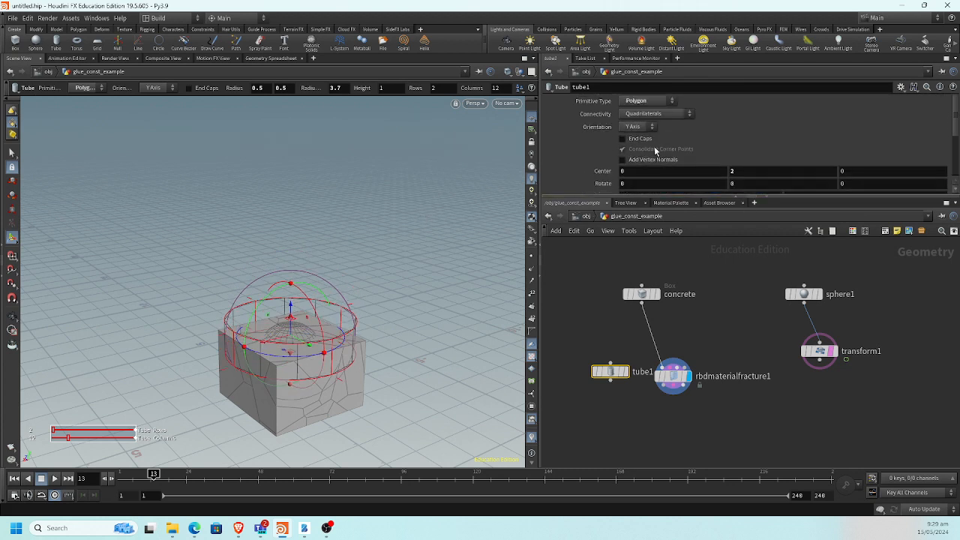
click(623, 139)
alt+drag(349, 199, 375, 220)
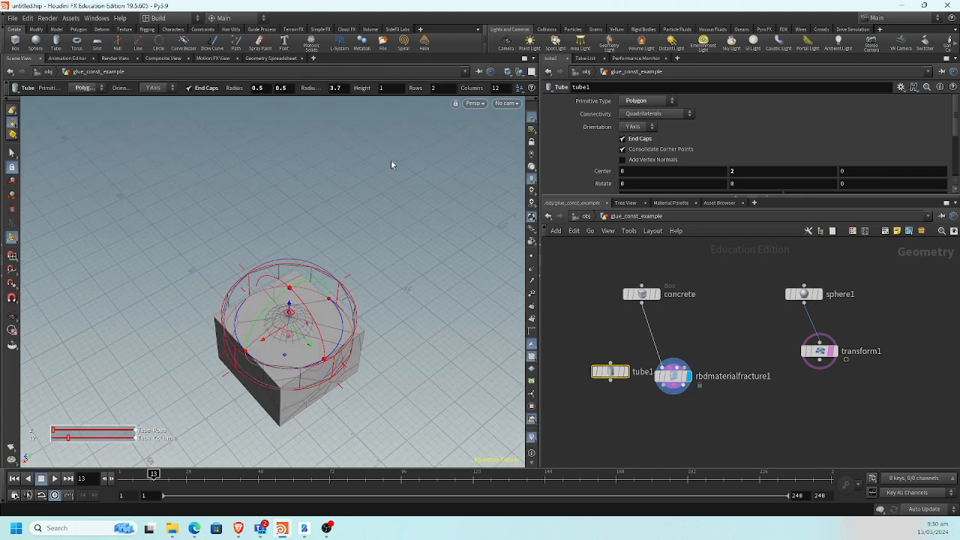
Try 6 rows on the tube and undo the row change.
scroll(711, 131, down, 2)
scroll(705, 135, down, 1)
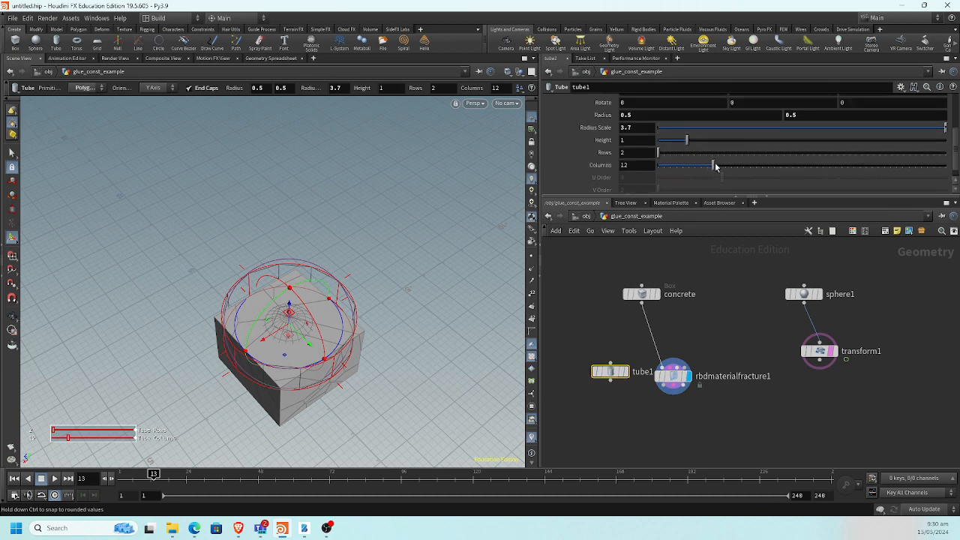
click(682, 153)
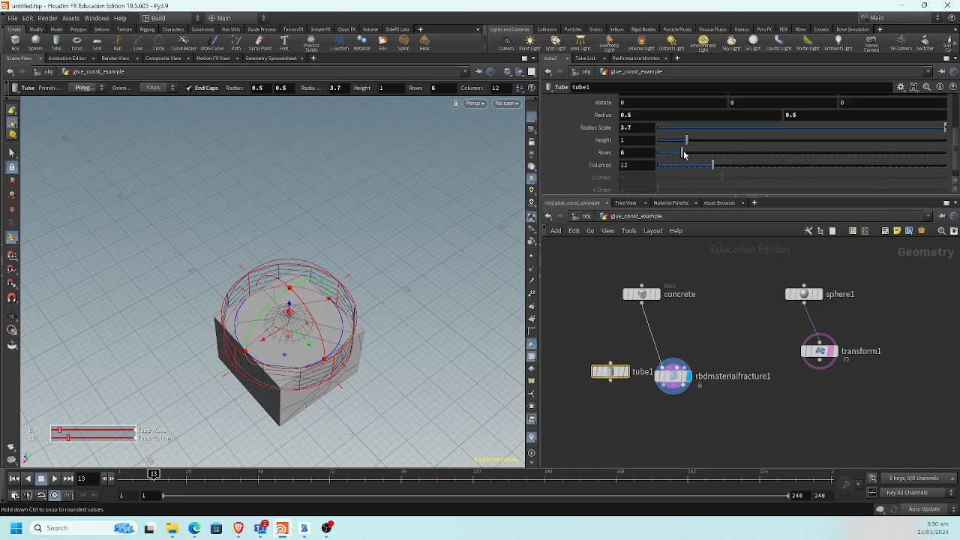
key(ctrl+z)
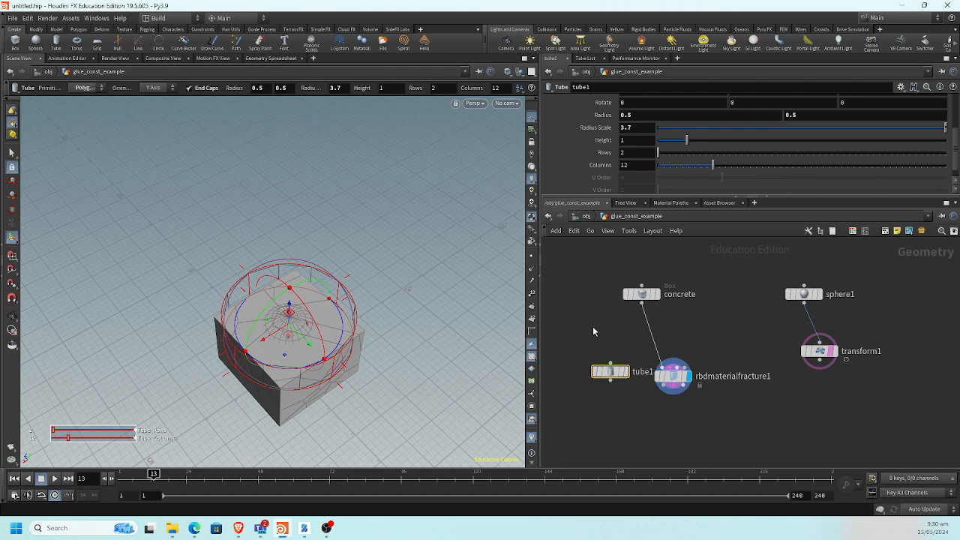
Add a second Tube node next to the first tube in the network.
key(Tab)
text(tube)
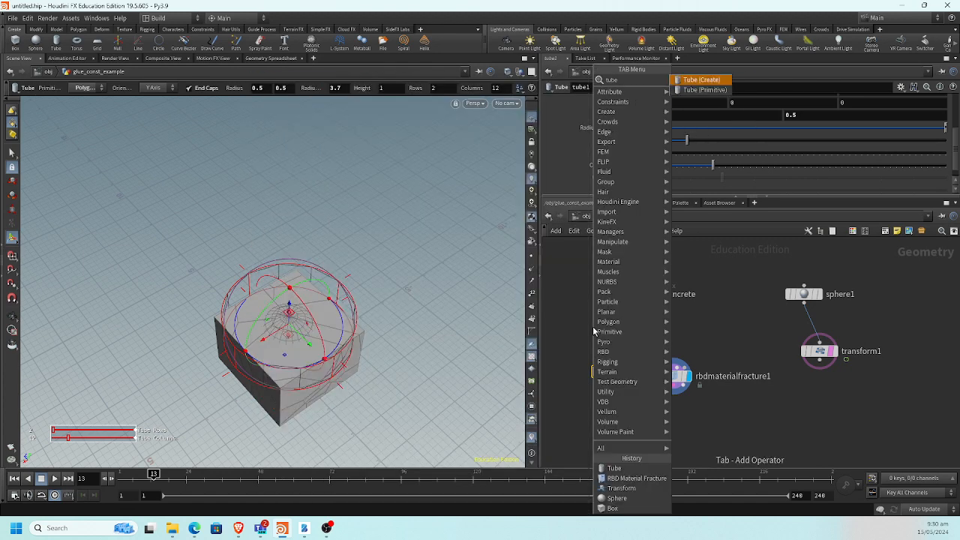
key(Return)
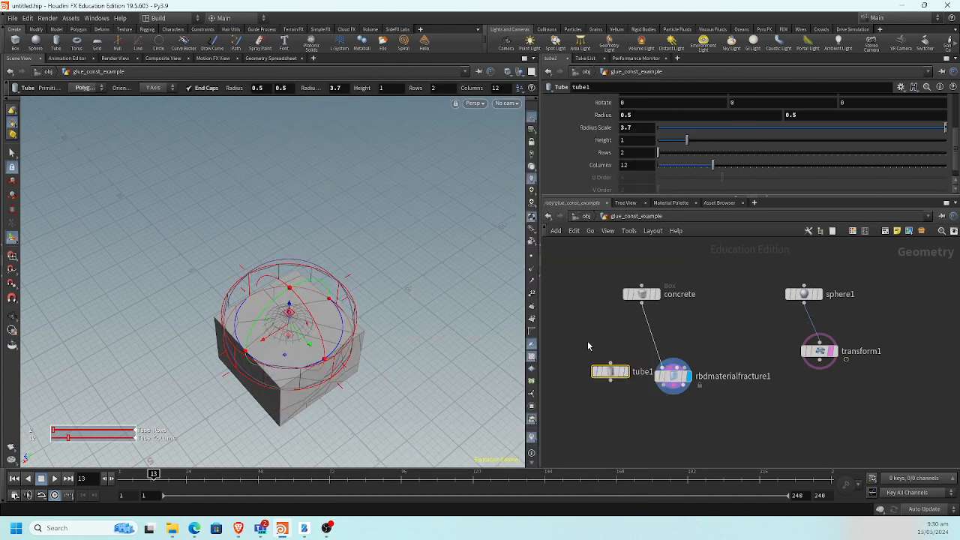
click(603, 343)
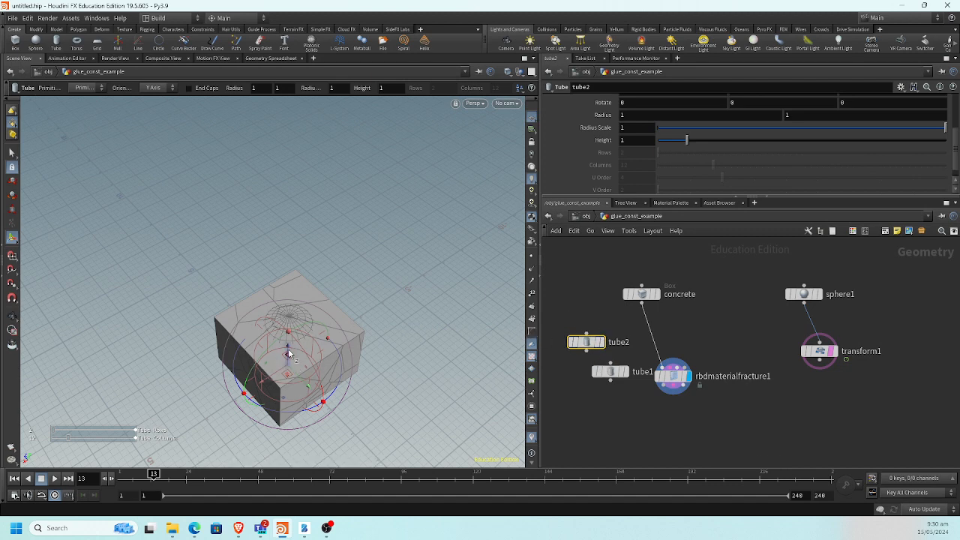
Stretch the second tube upward through the box to a height of about 4.79 and enable its end caps.
drag(288, 355, 290, 266)
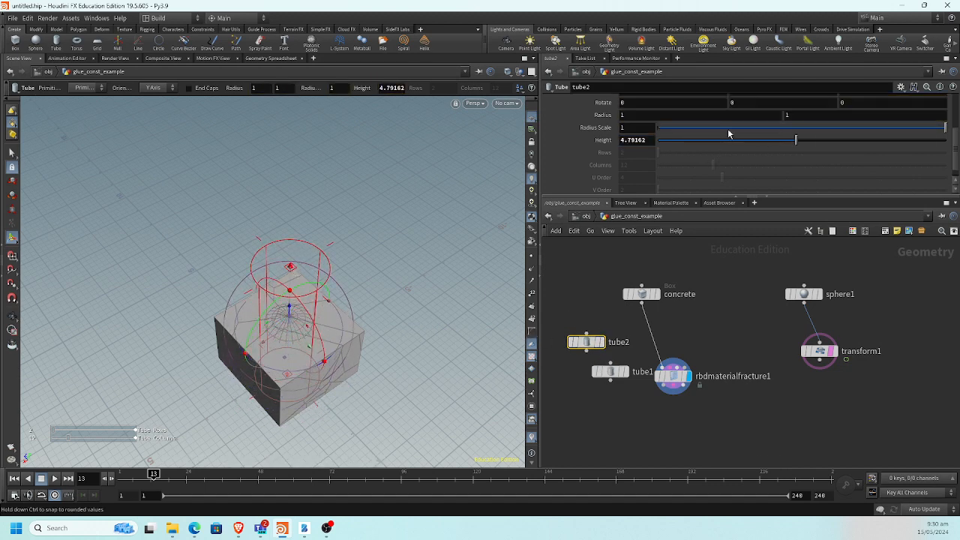
scroll(729, 134, up, 3)
scroll(729, 133, up, 2)
click(621, 135)
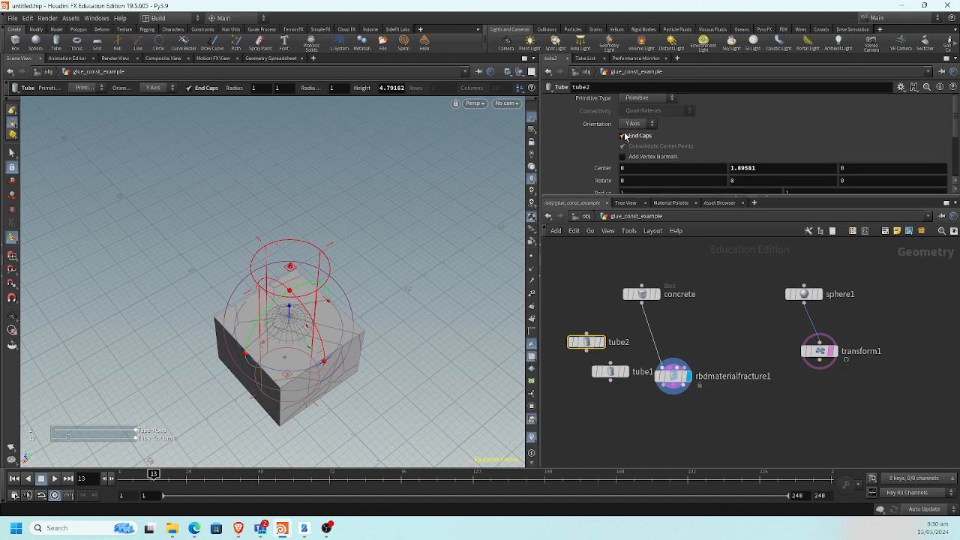
scroll(679, 138, down, 5)
scroll(697, 140, up, 2)
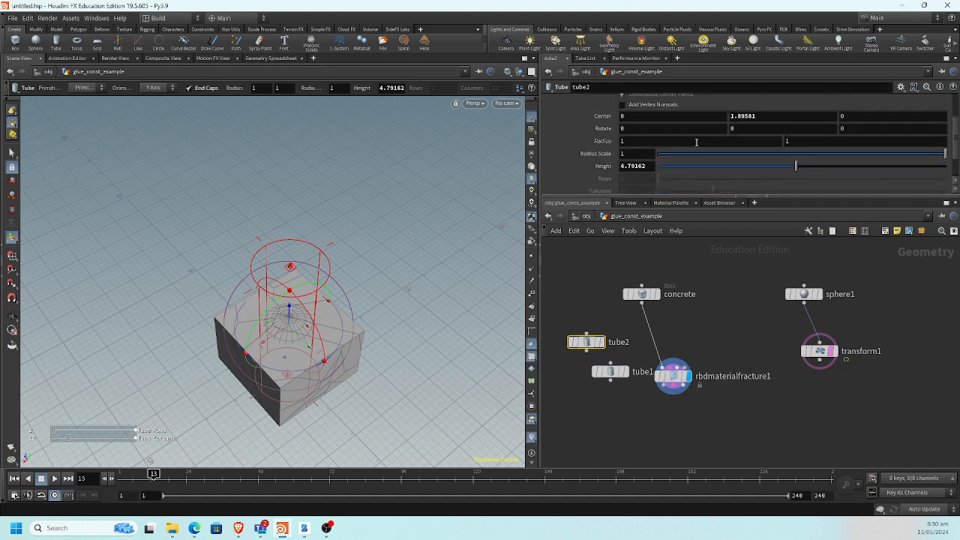
scroll(694, 144, up, 2)
scroll(697, 148, up, 1)
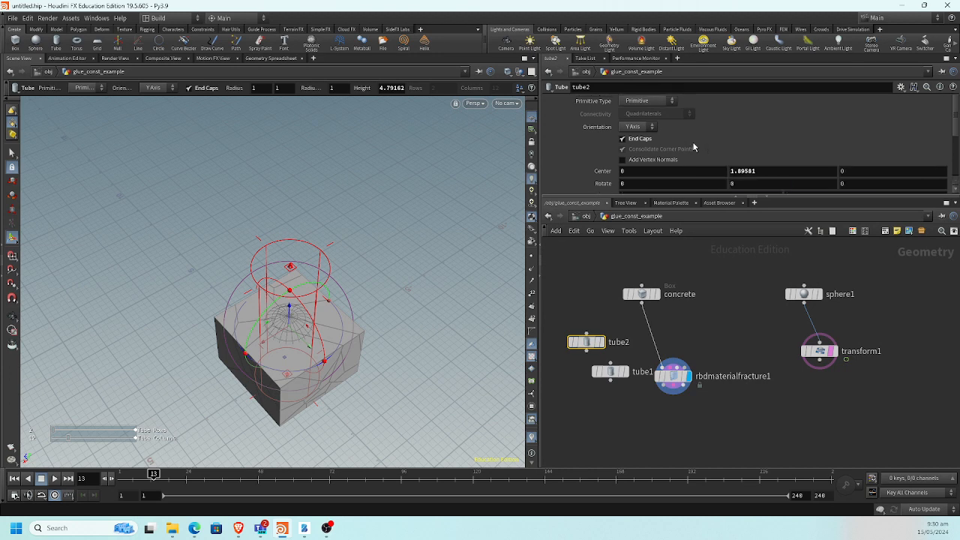
Delete both tube nodes from the network.
drag(537, 328, 657, 389)
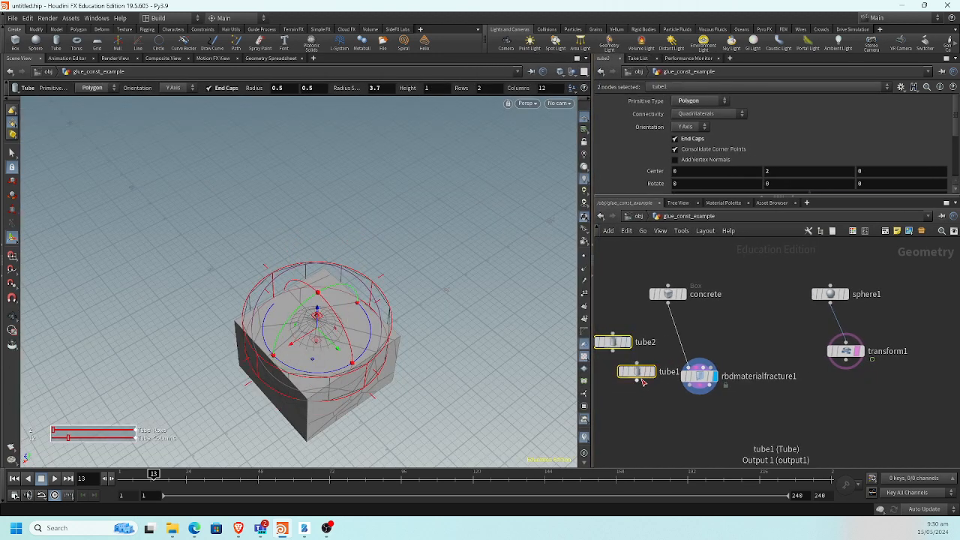
key(Delete)
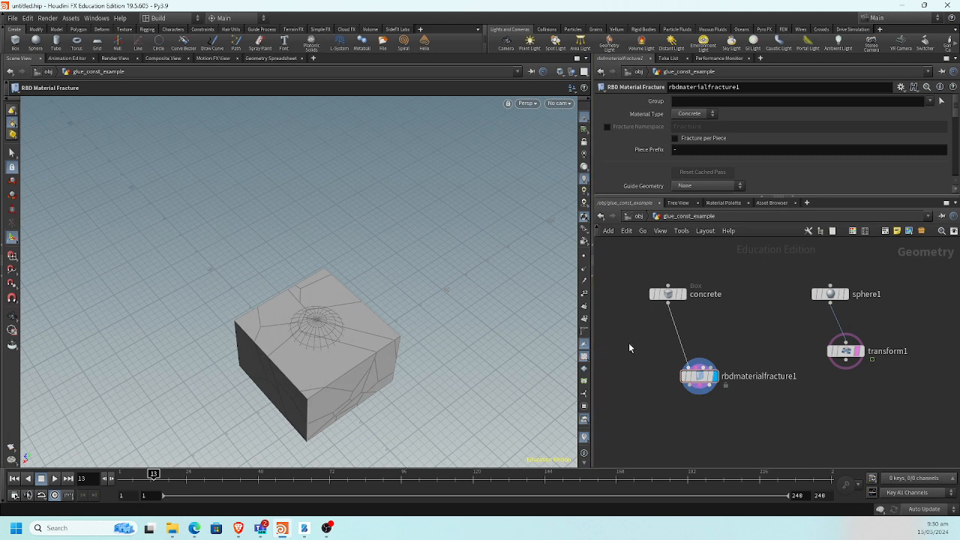
key(Tab)
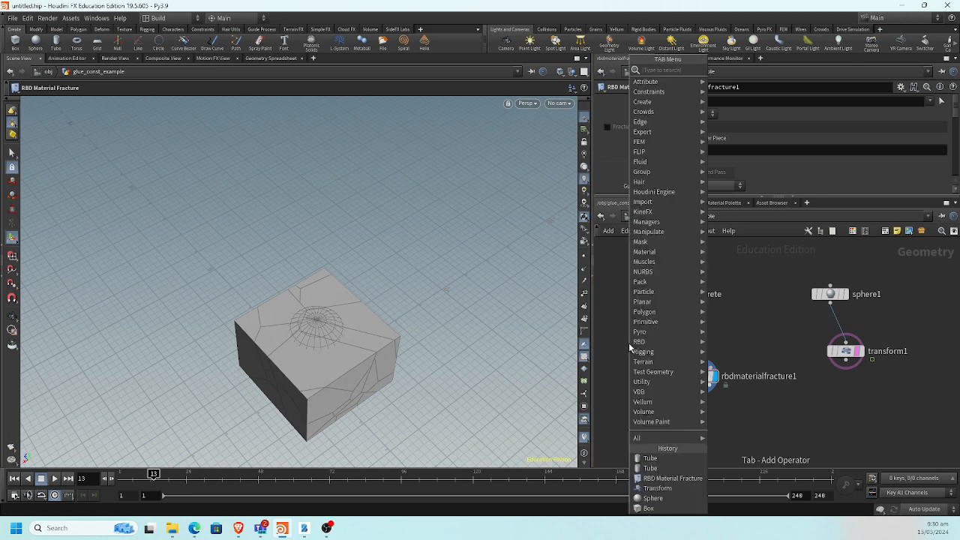
text(exp)
key(Return)
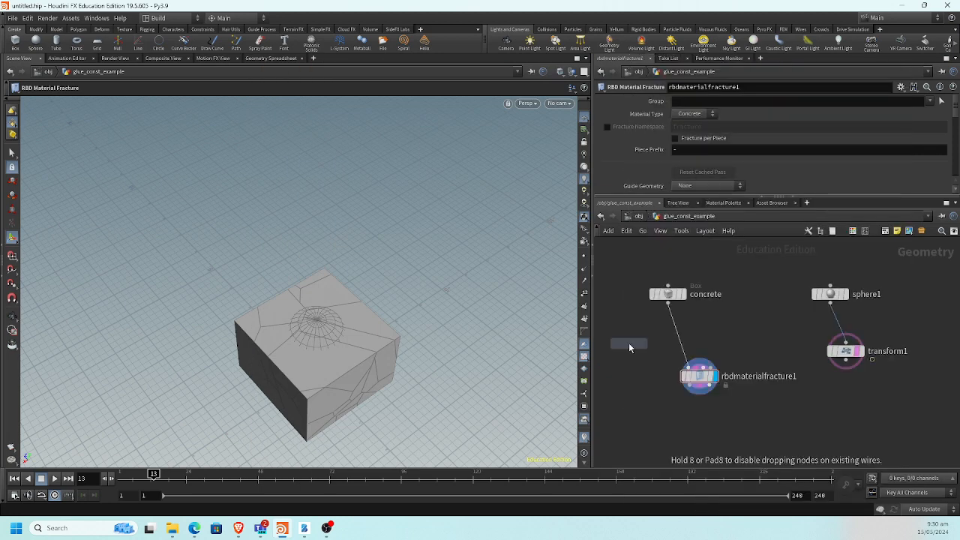
click(629, 342)
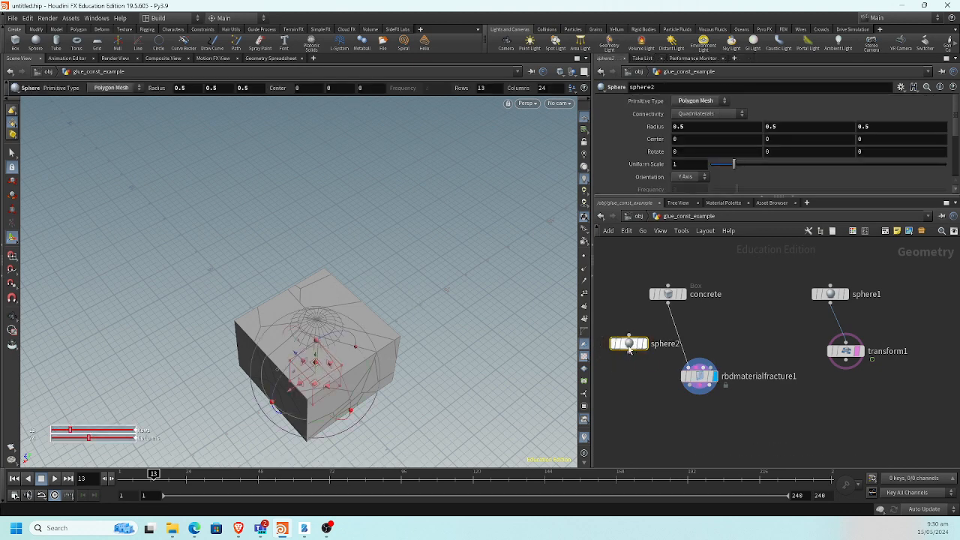
key(Delete)
Branch a second Transform node off the existing sphere node and place it between the sphere and the concrete box.
middle_drag(772, 309, 781, 355)
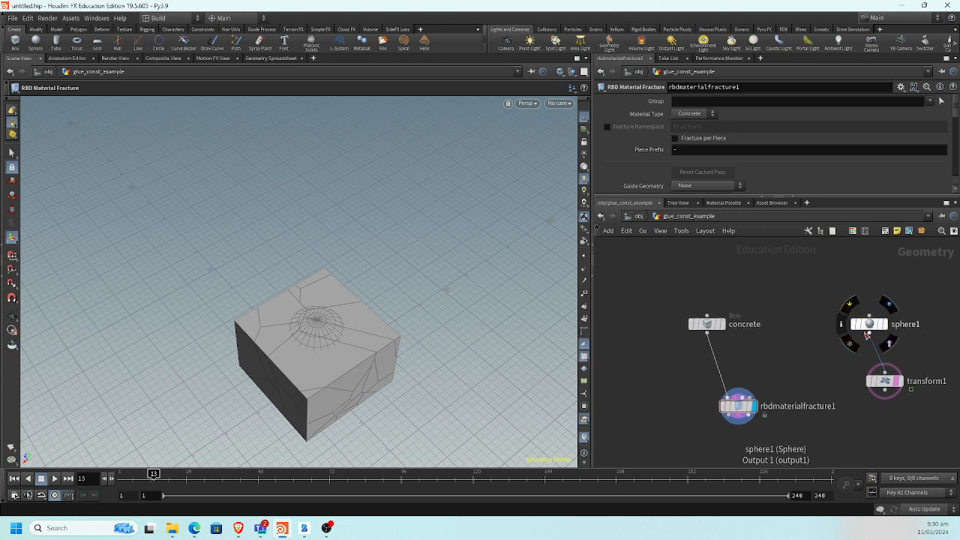
drag(868, 336, 771, 319)
key(Tab)
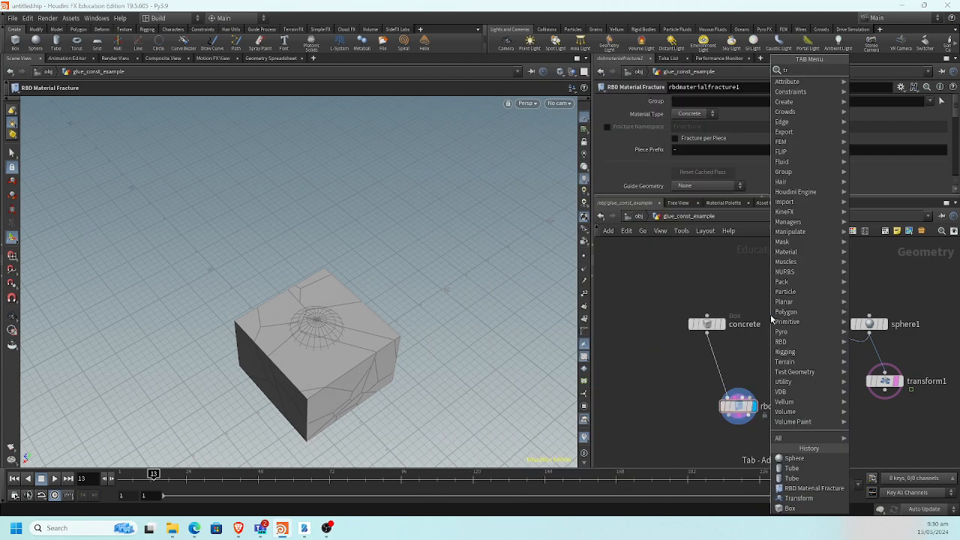
text(trans)
key(Return)
click(771, 317)
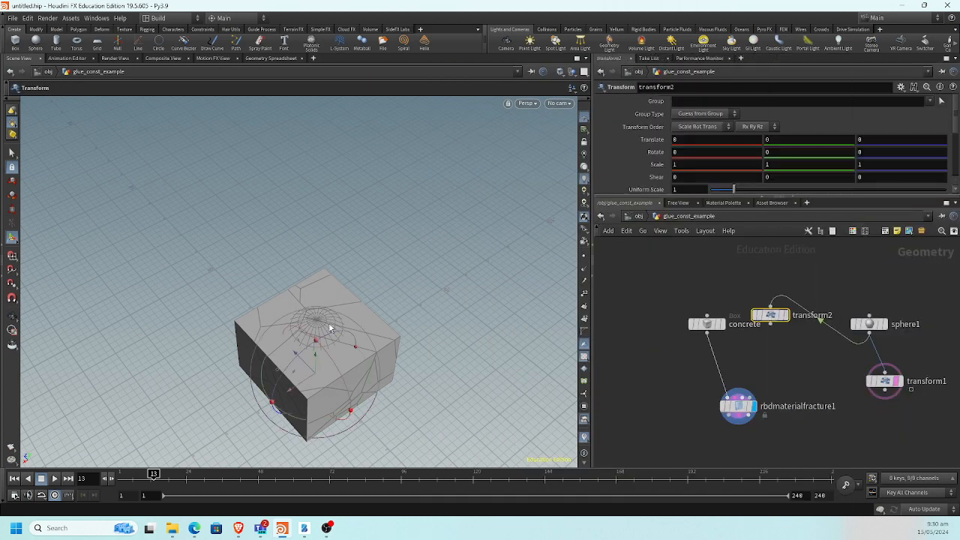
Raise the second transformed sphere to about 2.04 in Y and set its uniform scale to 1.43.
drag(318, 357, 323, 312)
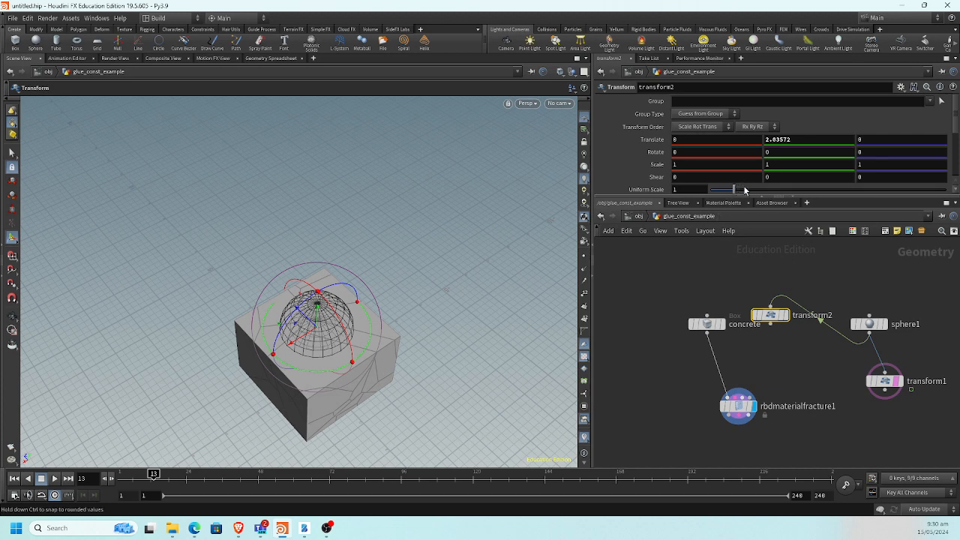
drag(733, 190, 743, 190)
scroll(805, 162, down, 3)
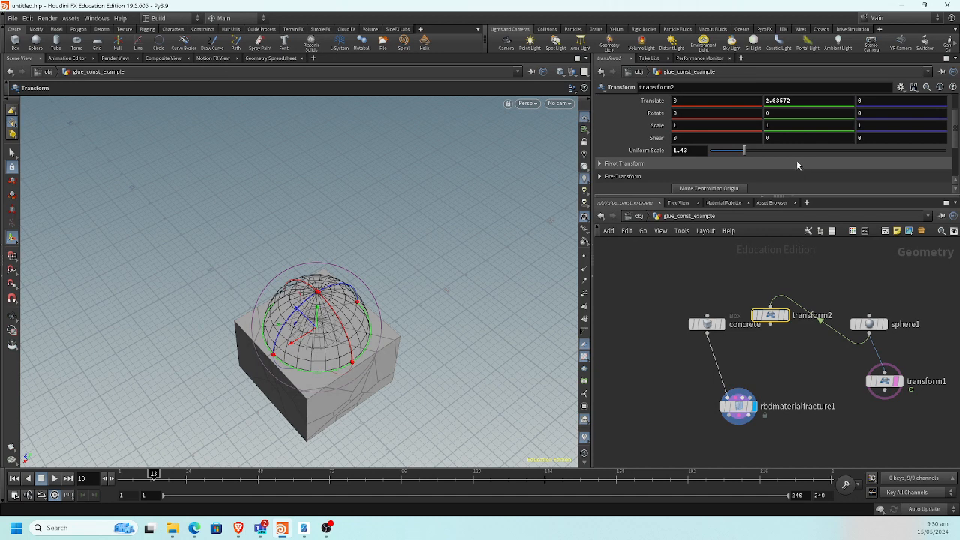
scroll(796, 160, up, 1)
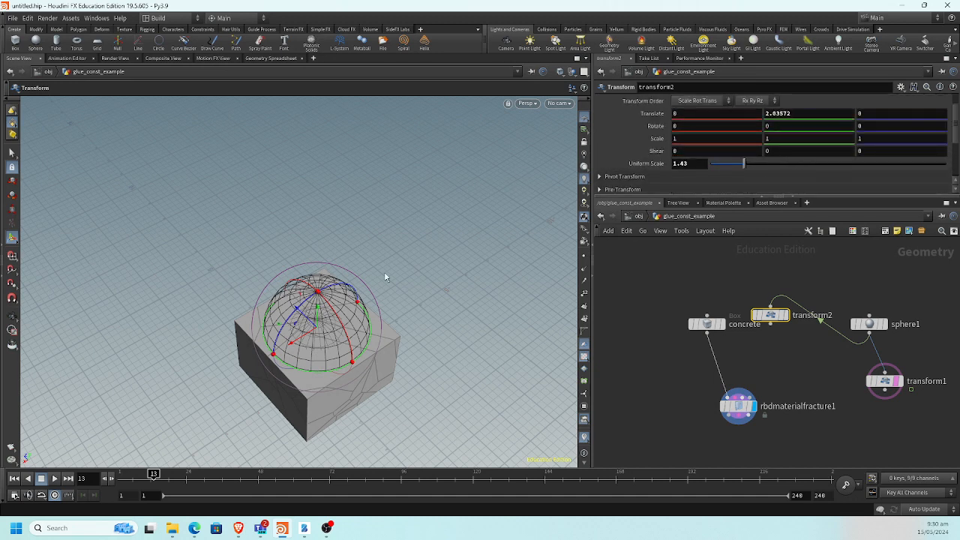
Flatten the second transformed sphere by setting its Y scale to 0.1.
middle_drag(795, 138, 750, 154)
key(Escape)
drag(385, 301, 362, 203)
key(Return)
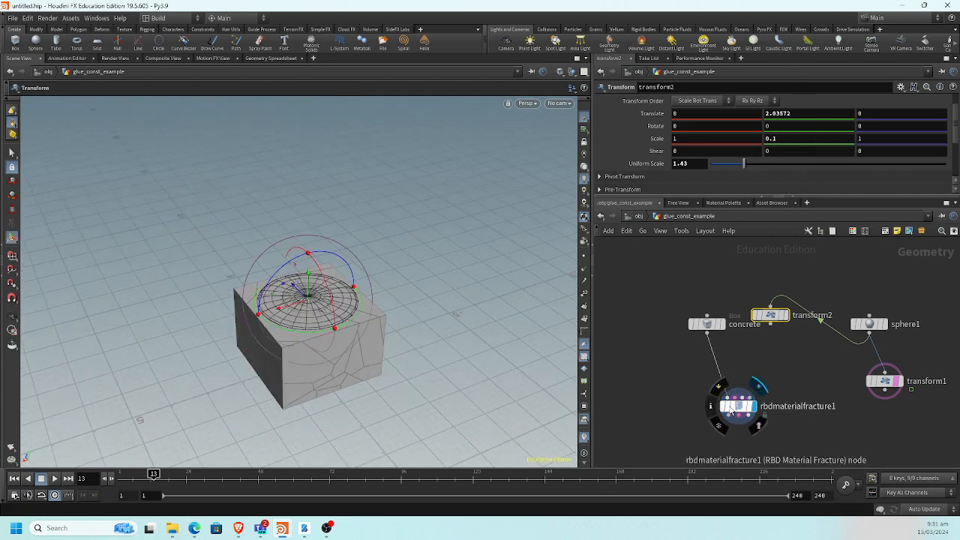
Shift the fracture node aside and append an Add node to the output of the second Transform.
middle_drag(766, 363, 711, 321)
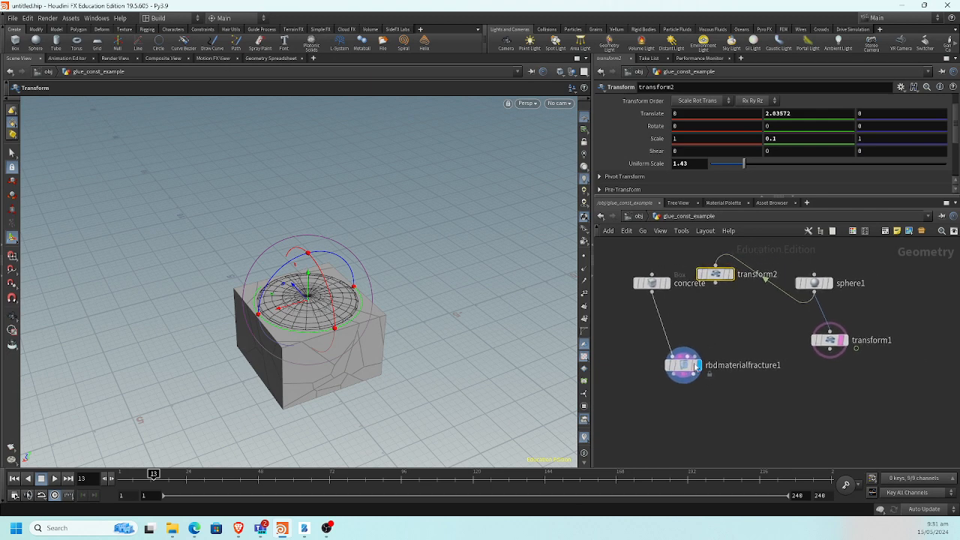
drag(684, 363, 652, 366)
drag(716, 283, 720, 330)
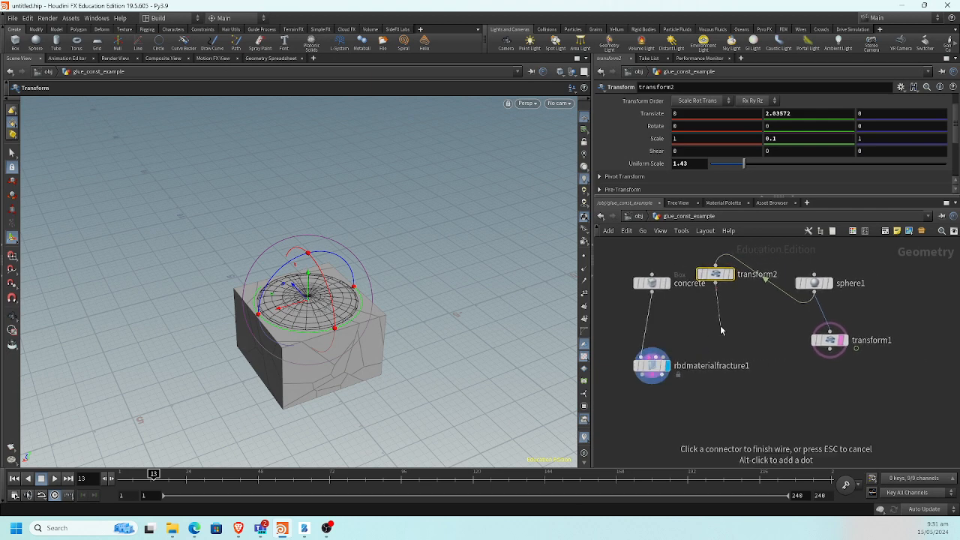
key(Tab)
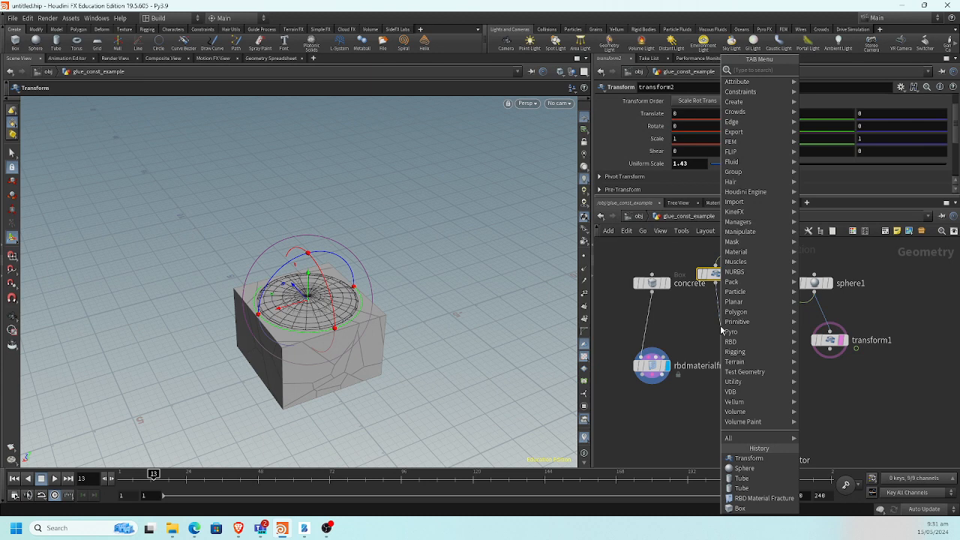
text(add)
key(Return)
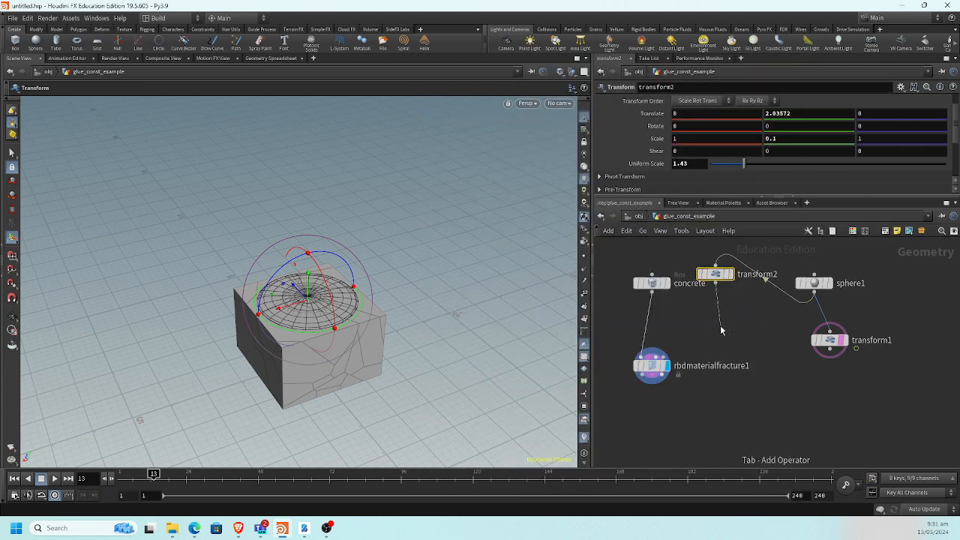
click(720, 327)
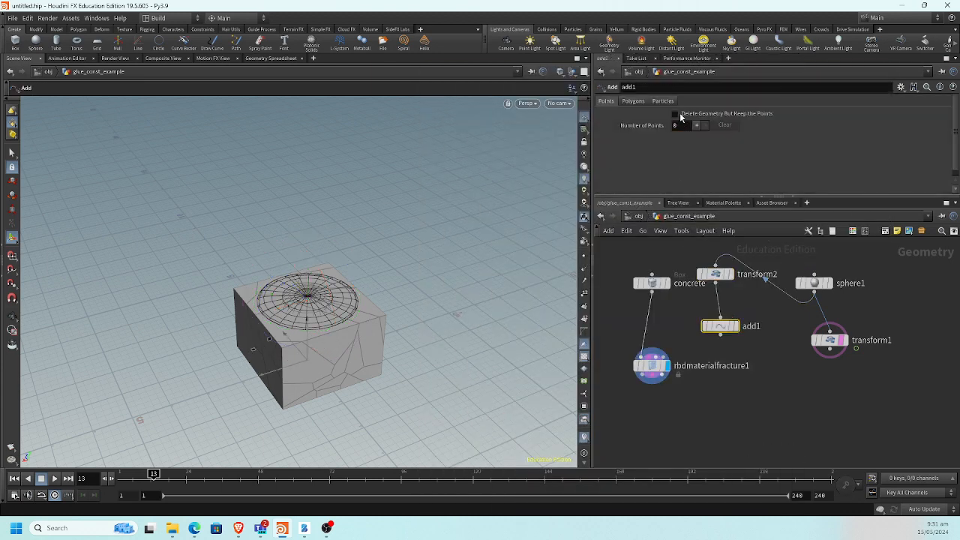
Enable Delete Geometry But Keep the Points on the Add node and display its result.
click(675, 114)
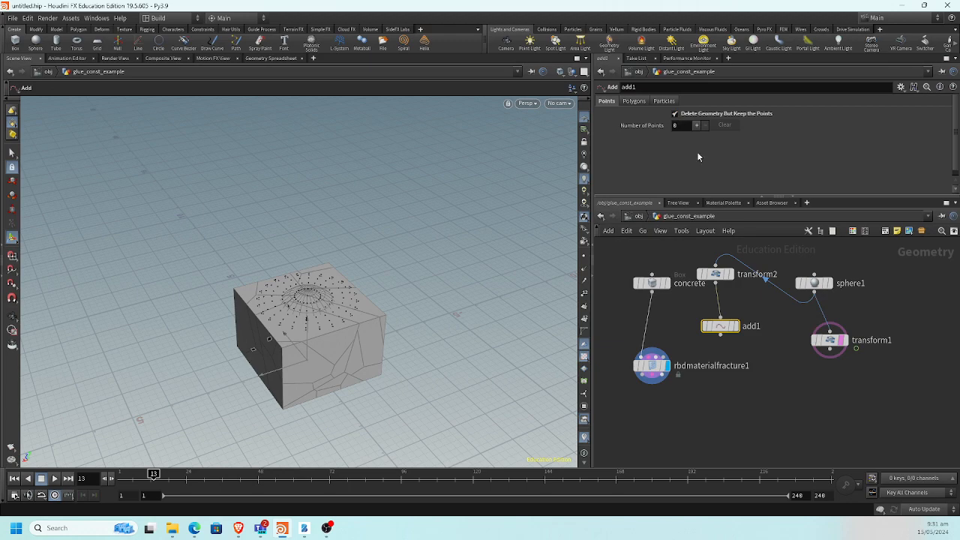
click(736, 327)
alt+drag(355, 299, 338, 313)
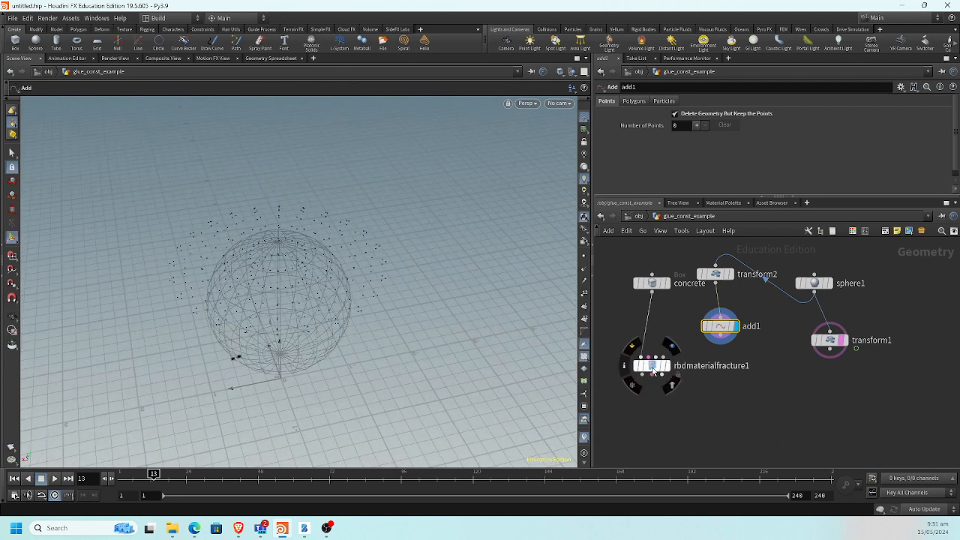
Append a Point Jitter node to the Add node, display its points, and move the fracture node clear of it.
drag(691, 366, 685, 378)
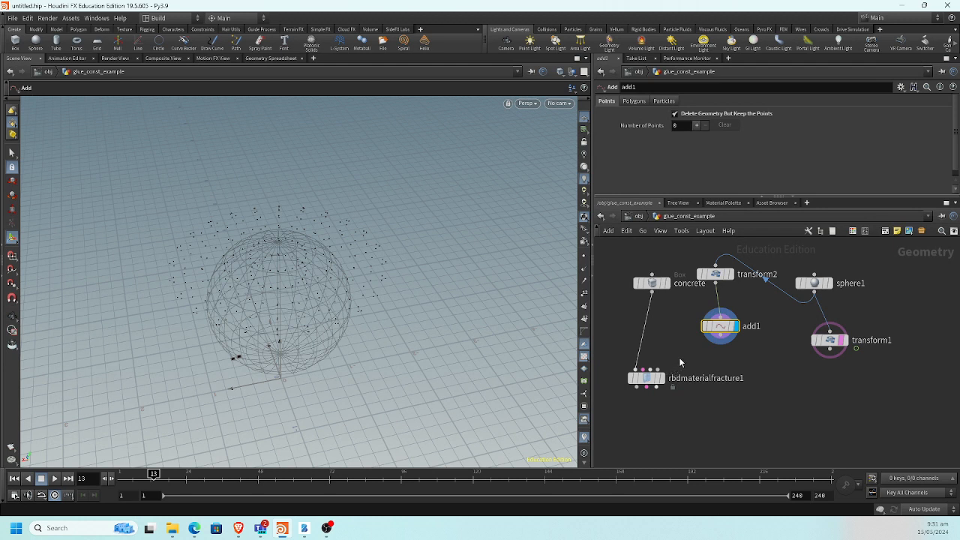
click(723, 342)
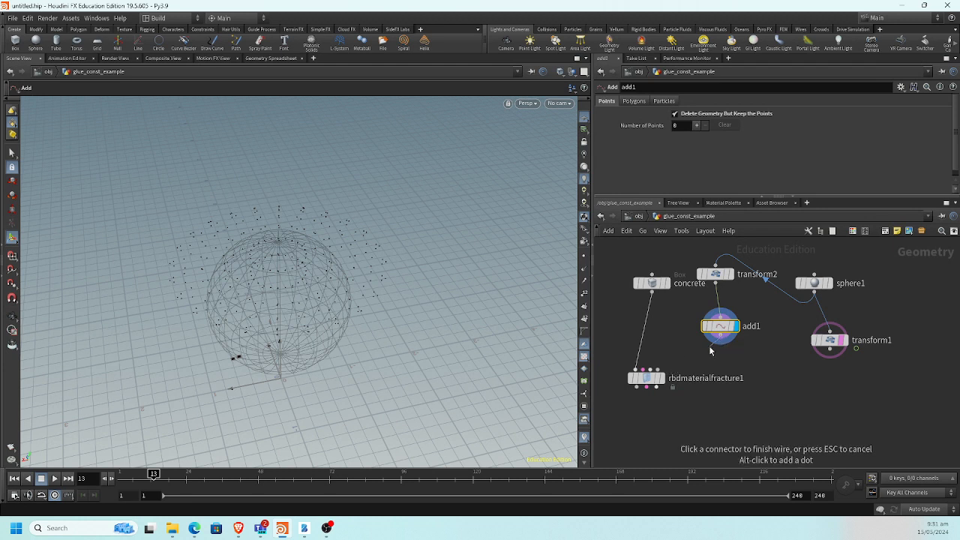
click(710, 350)
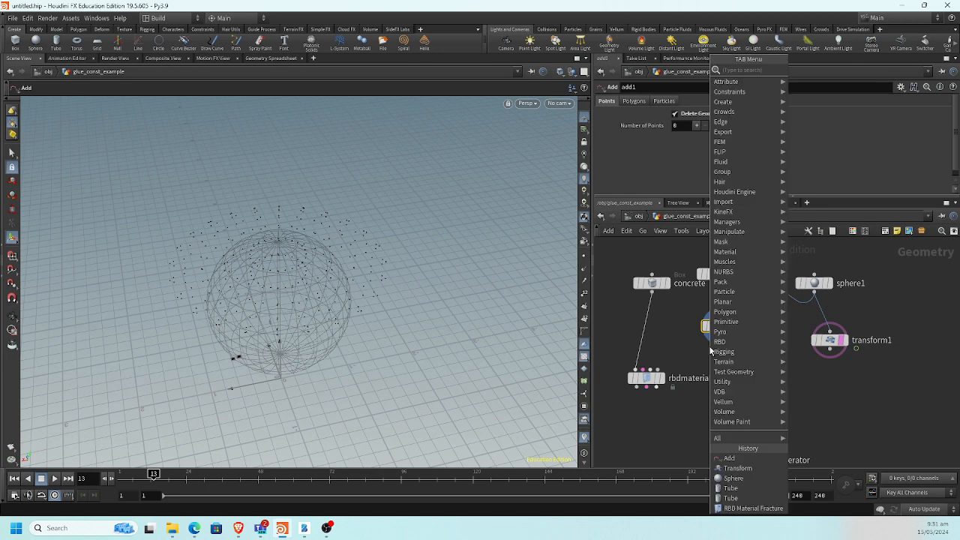
text(jit)
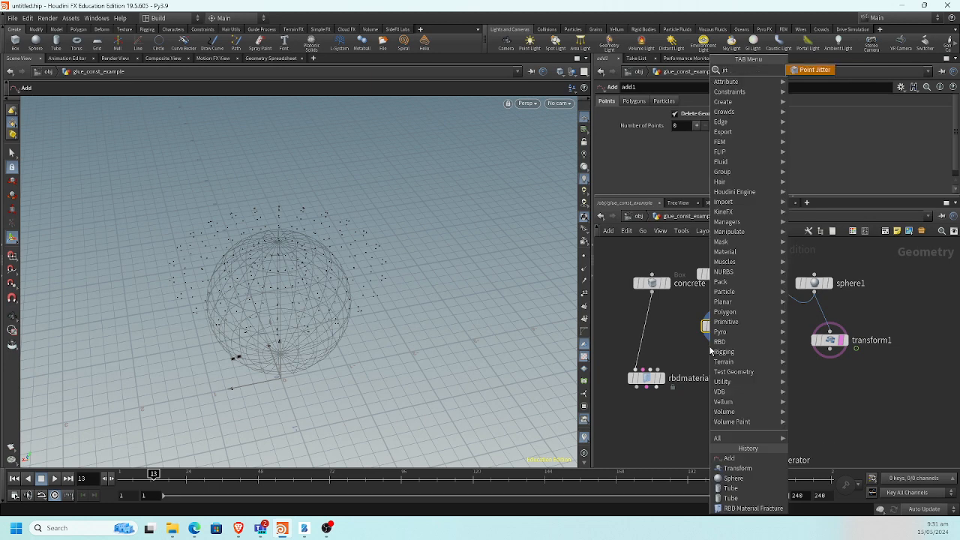
key(Return)
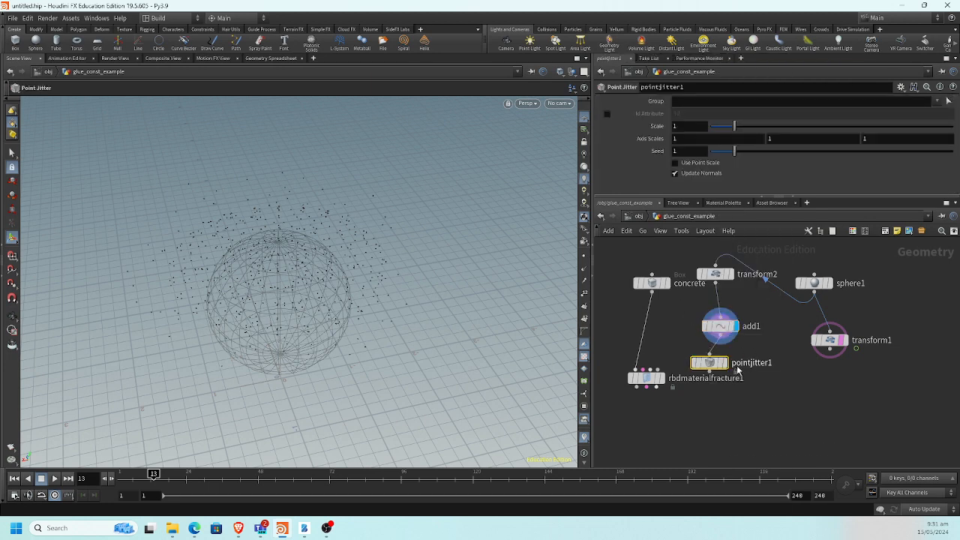
alt+drag(368, 253, 380, 299)
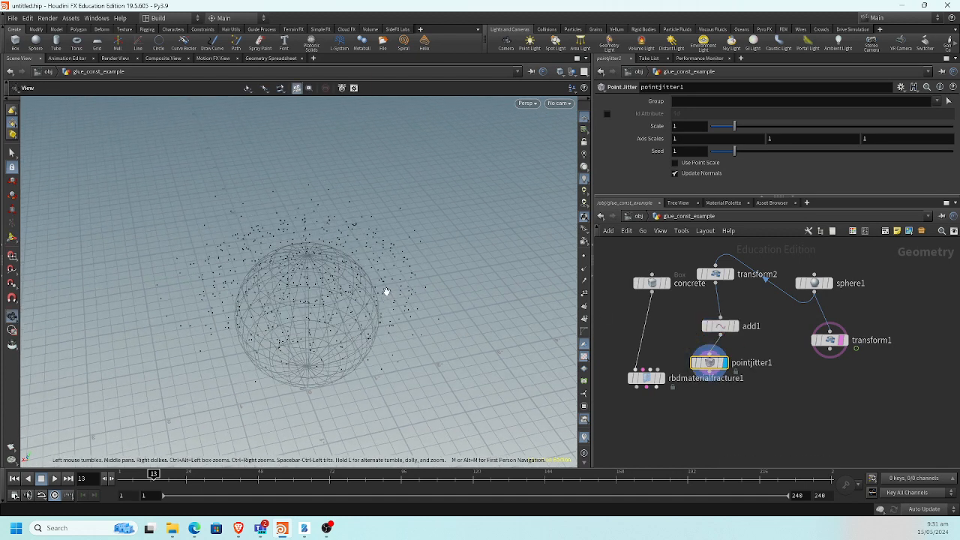
alt+right_drag(385, 291, 329, 317)
mouse_move(328, 317)
alt+mouse_down()
mouse_move(323, 358)
mouse_move(335, 330)
alt+mouse_up()
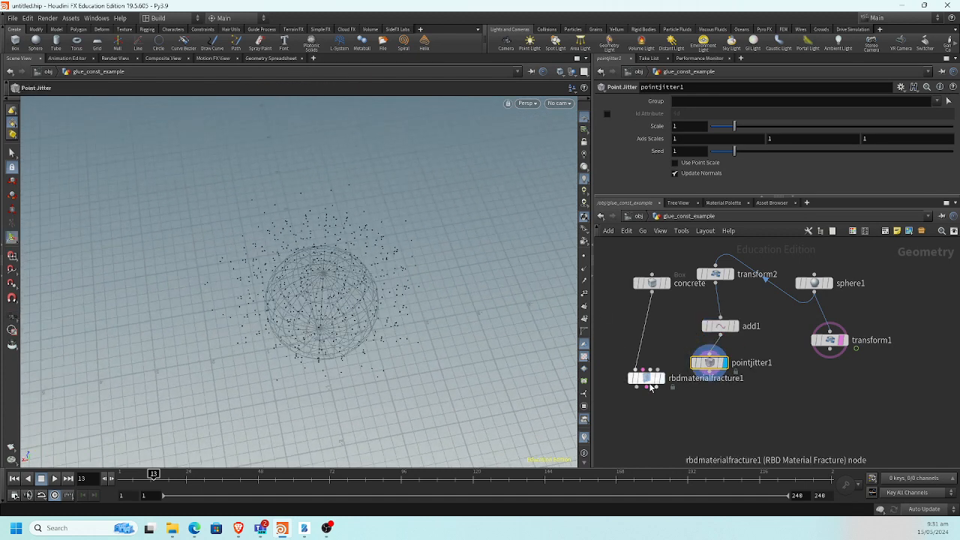
drag(647, 385, 628, 396)
Compare the fractured concrete box with the jittered points by switching the display between their nodes.
click(644, 386)
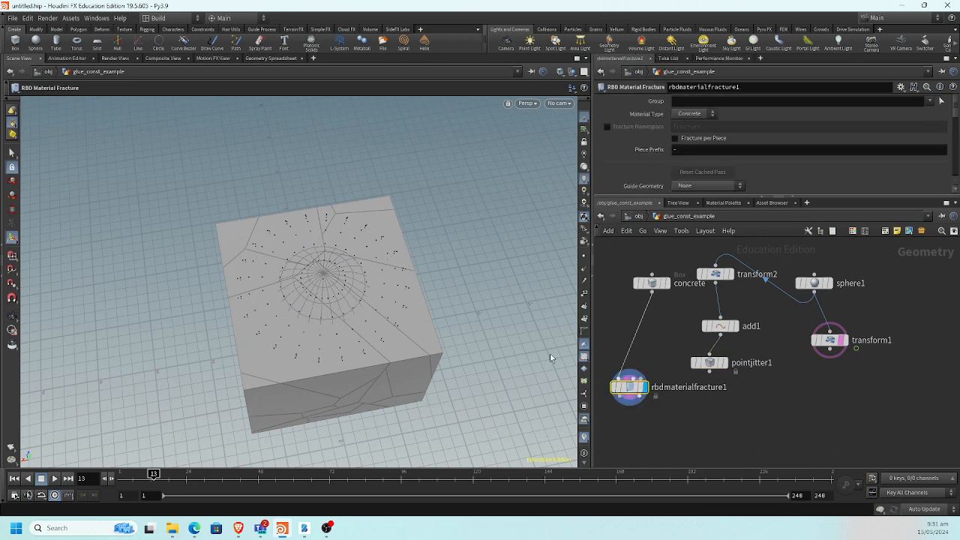
click(725, 363)
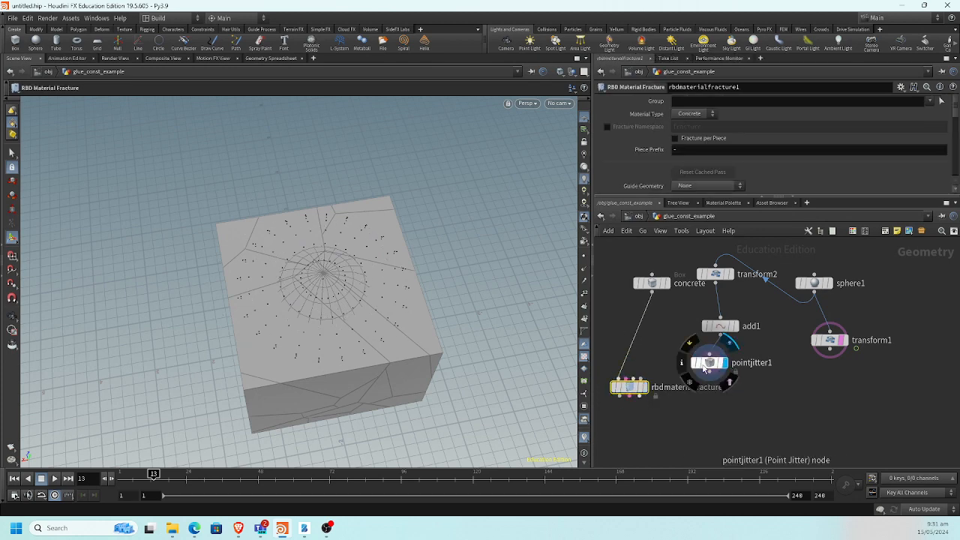
click(707, 365)
click(642, 387)
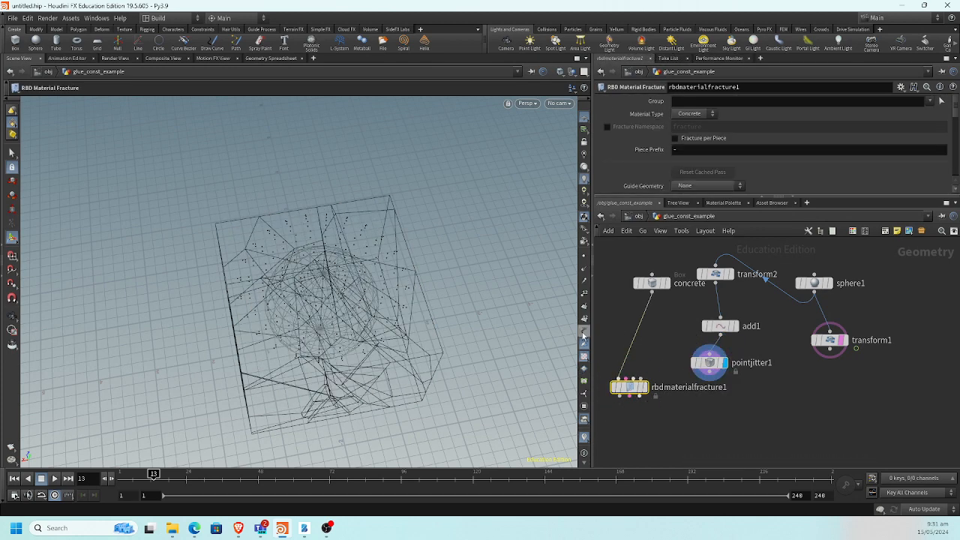
click(708, 363)
key(Escape)
drag(449, 295, 387, 247)
scroll(387, 246, up, 3)
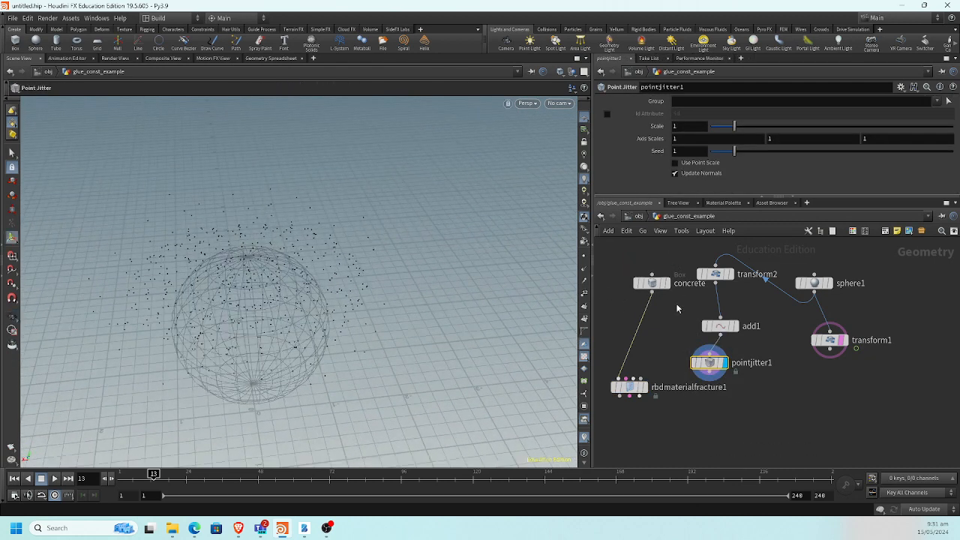
Examine the second Transform node's scale, pivot and attribute parameters.
click(716, 274)
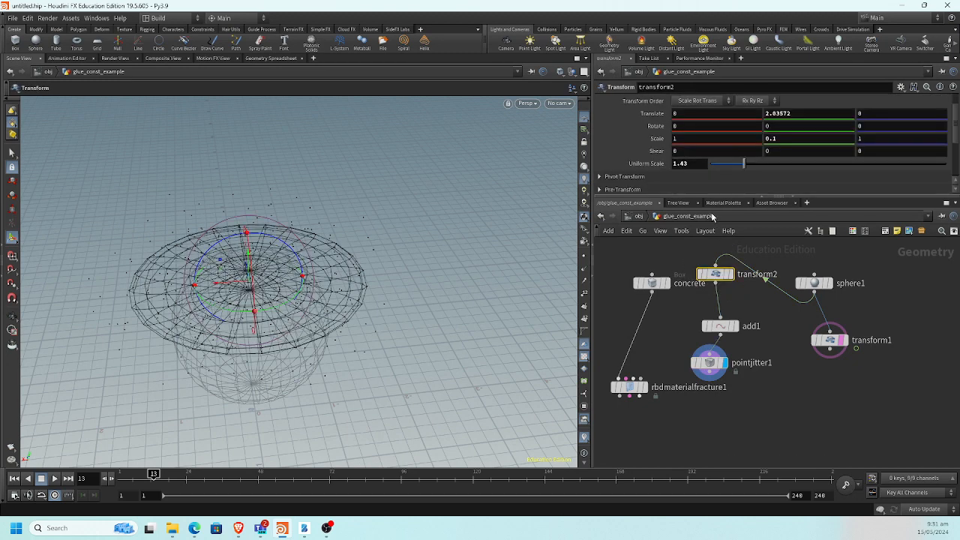
scroll(767, 143, down, 3)
scroll(679, 142, up, 4)
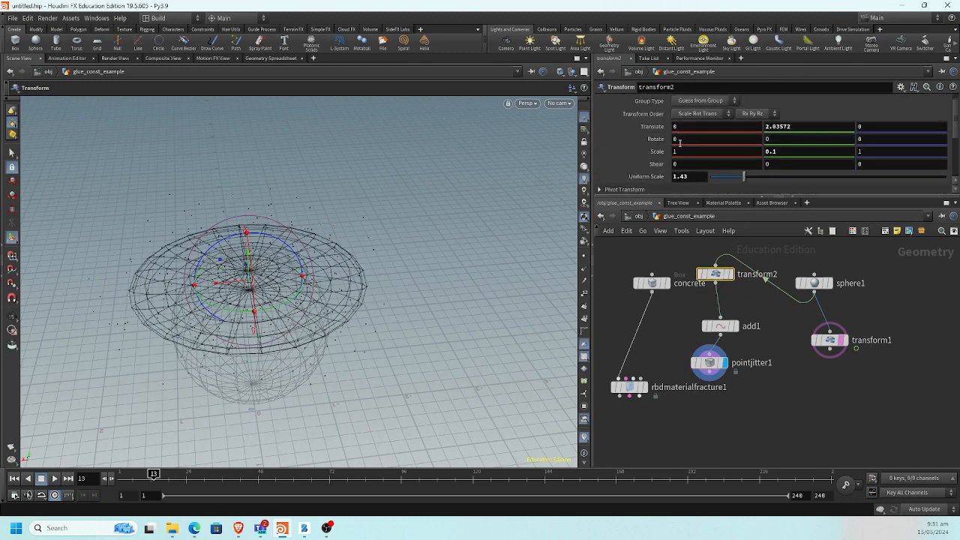
scroll(680, 142, down, 3)
scroll(675, 143, up, 2)
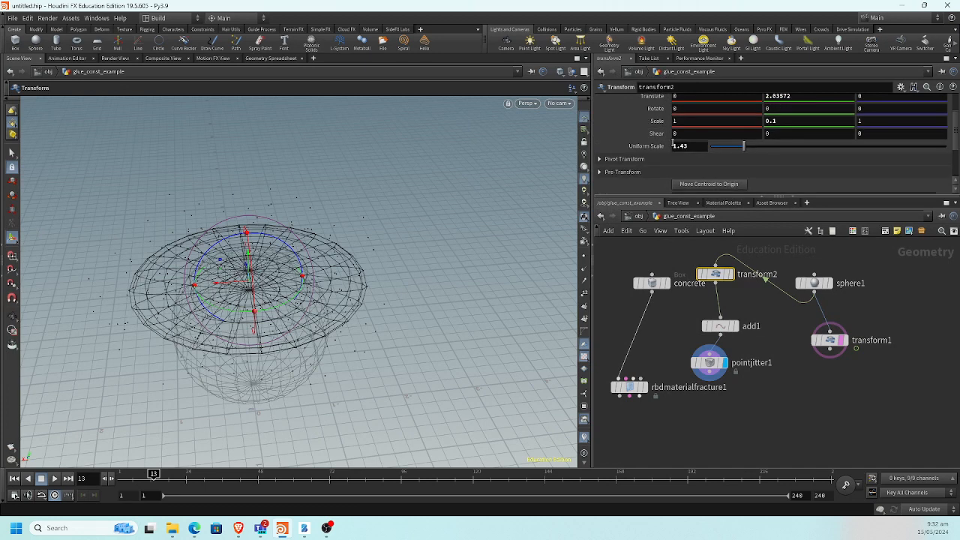
scroll(673, 142, up, 2)
scroll(672, 139, down, 3)
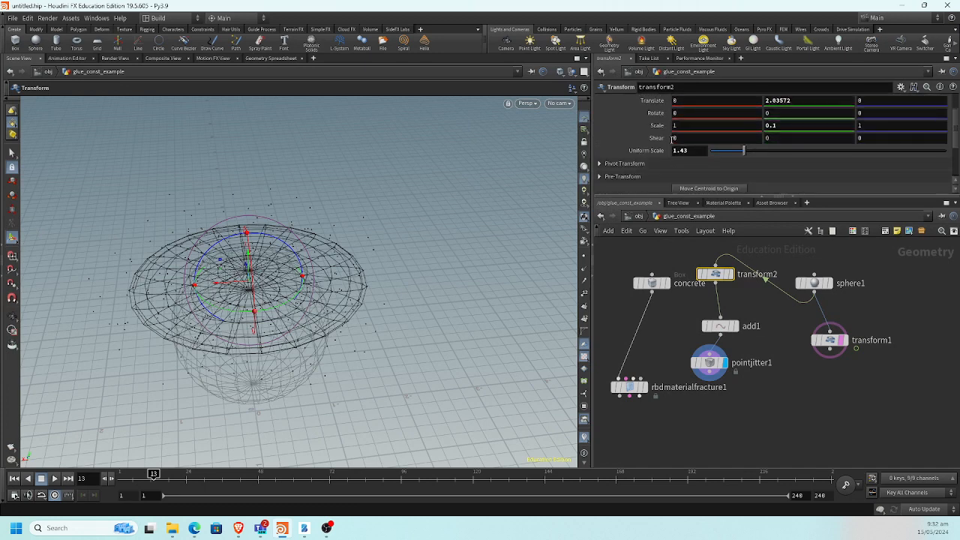
scroll(636, 162, down, 2)
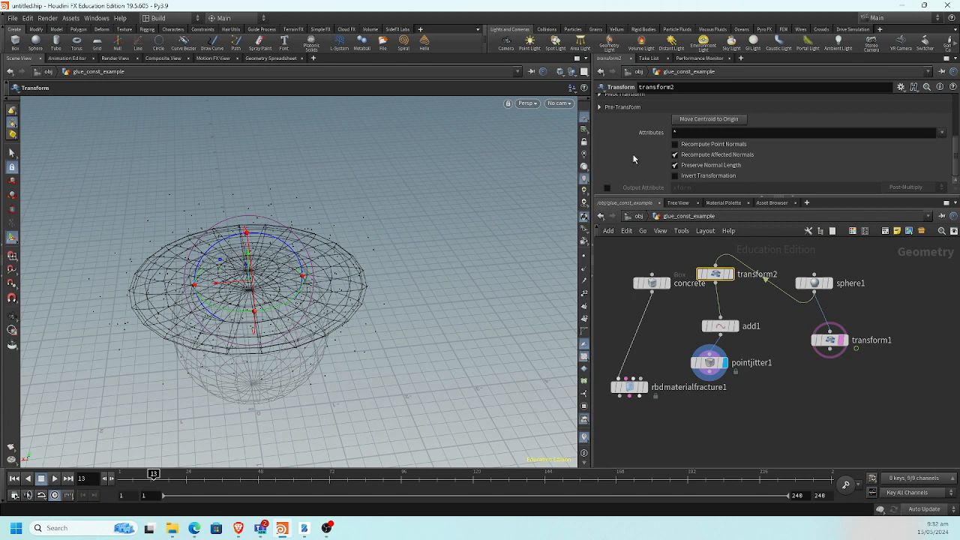
scroll(642, 157, up, 1)
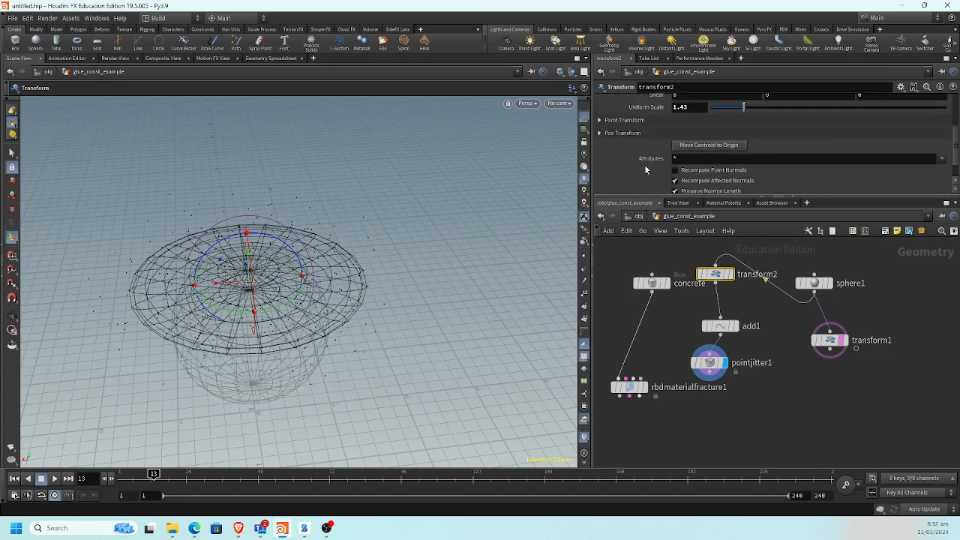
Enlarge the parameter area above the network so more of the Transform settings are shown.
drag(663, 199, 675, 379)
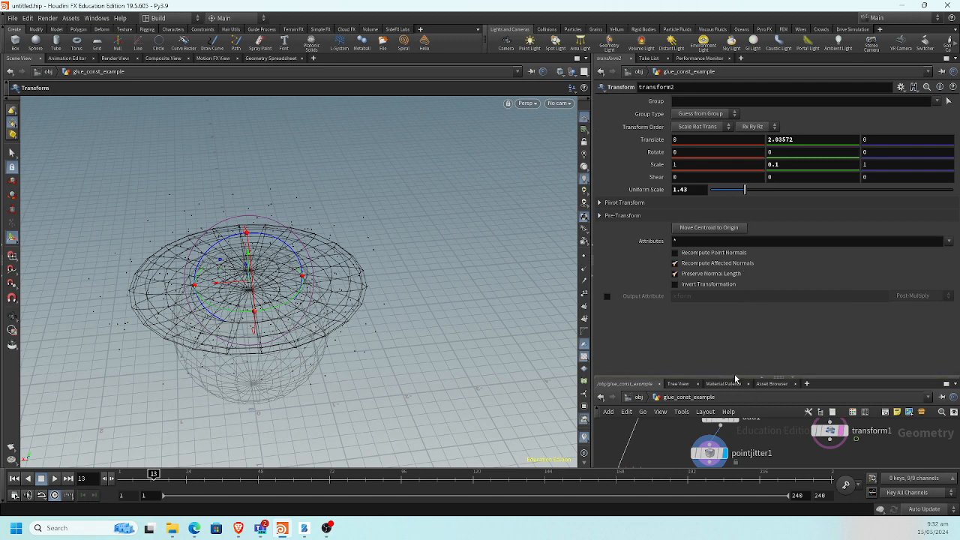
drag(735, 379, 738, 272)
middle_drag(750, 336, 758, 374)
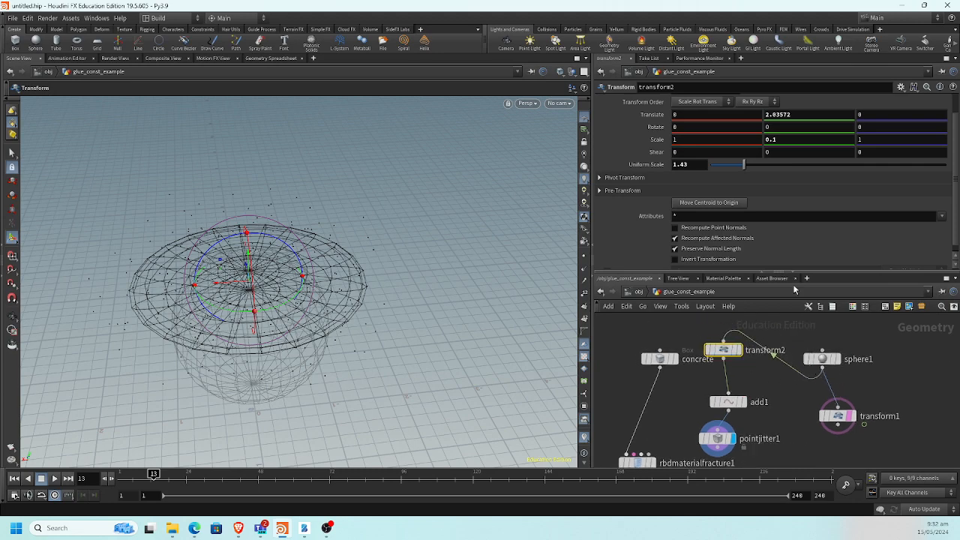
Reduce the Point Jitter node's scale to 0.5 and inspect the tighter point cloud around the sphere.
key(Escape)
drag(338, 246, 353, 225)
key(Return)
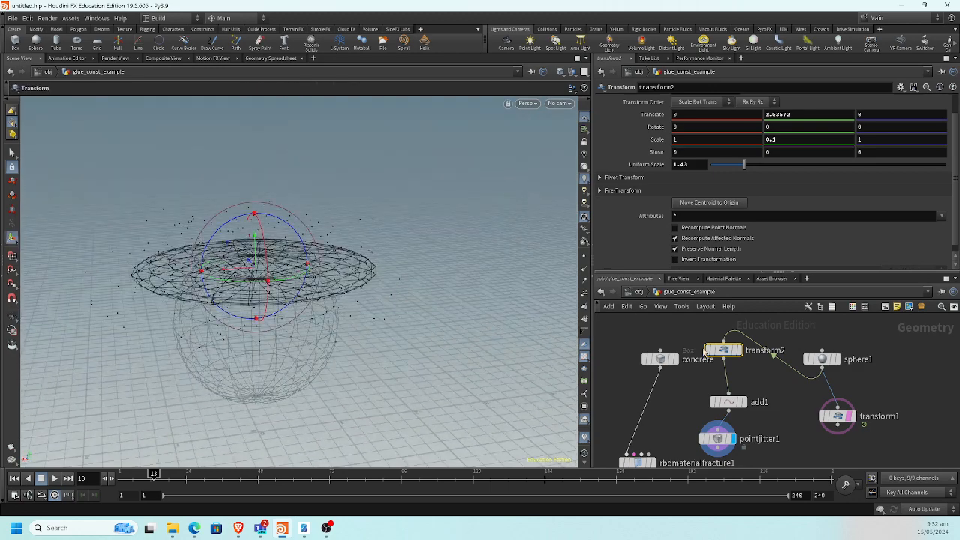
click(729, 403)
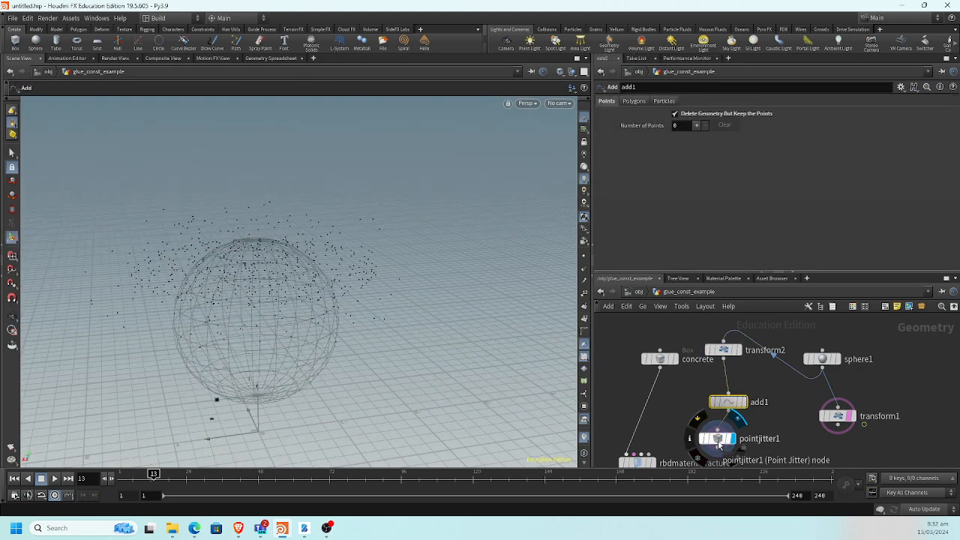
click(718, 439)
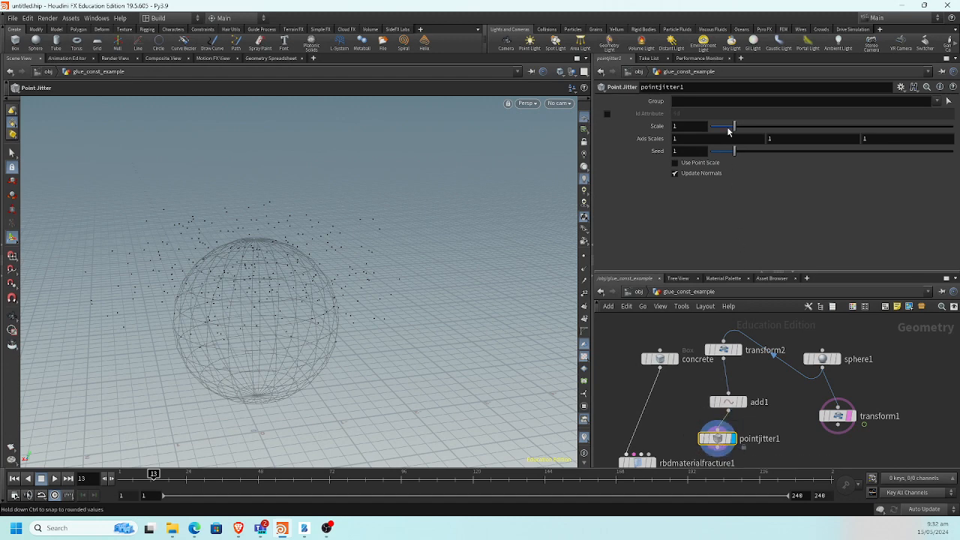
drag(727, 130, 723, 130)
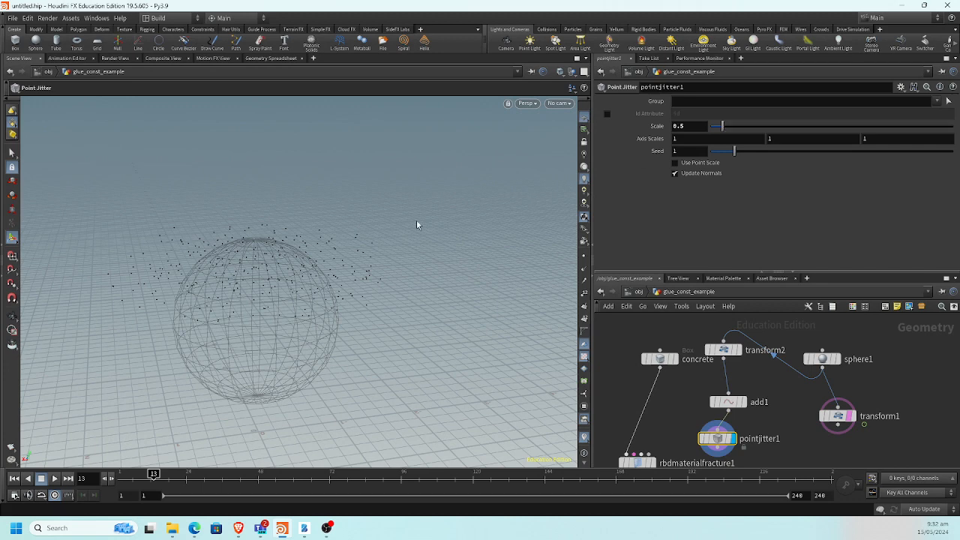
alt+drag(408, 224, 370, 287)
alt+middle_drag(371, 287, 376, 222)
middle_drag(685, 411, 717, 337)
alt+middle_drag(332, 282, 327, 327)
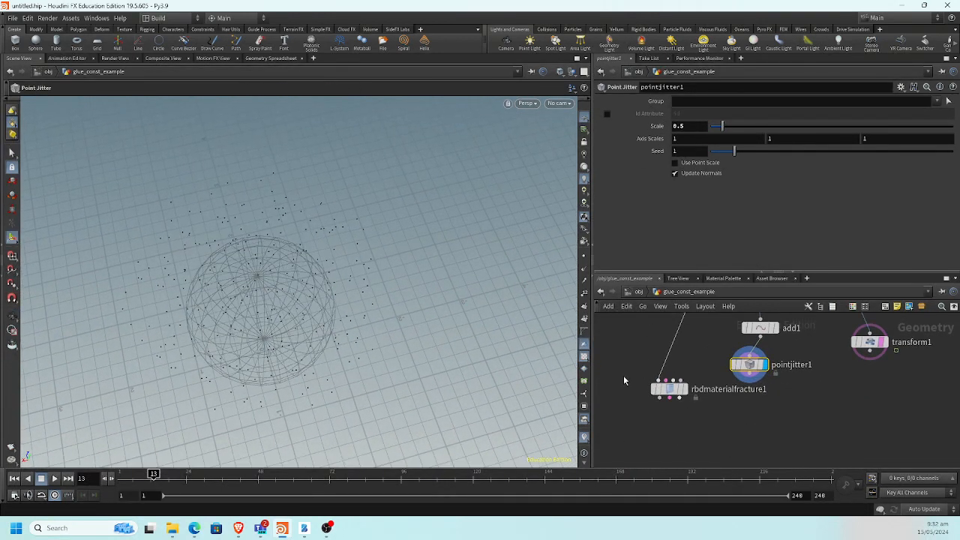
Display the RBD Material Fracture node, move it lower, and connect the Point Jitter output to its fourth input for extra Voronoi points.
click(685, 393)
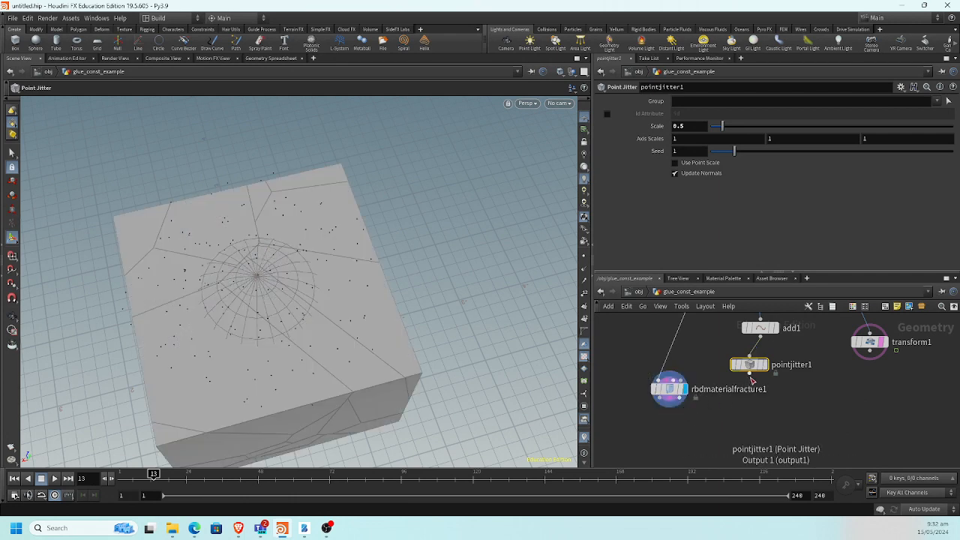
click(669, 388)
drag(669, 388, 668, 416)
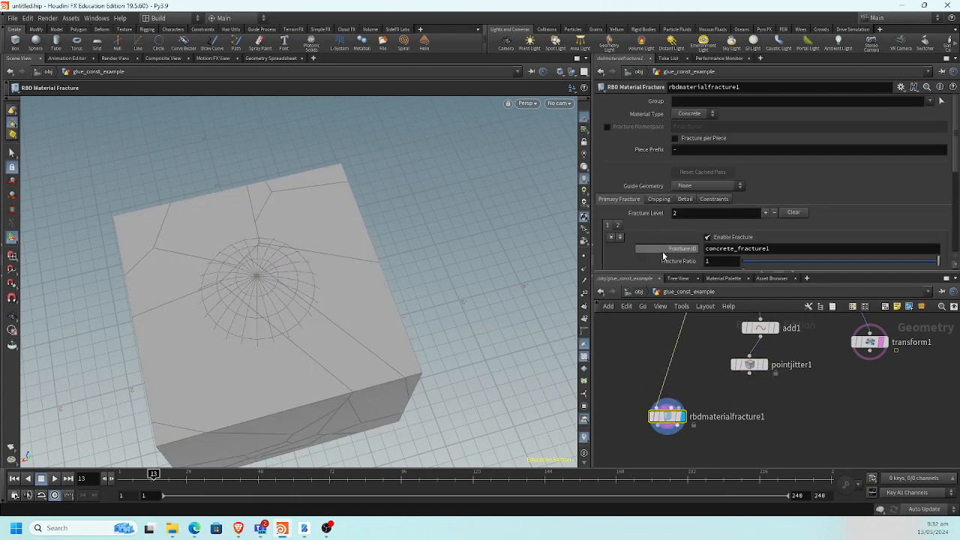
drag(749, 373, 788, 408)
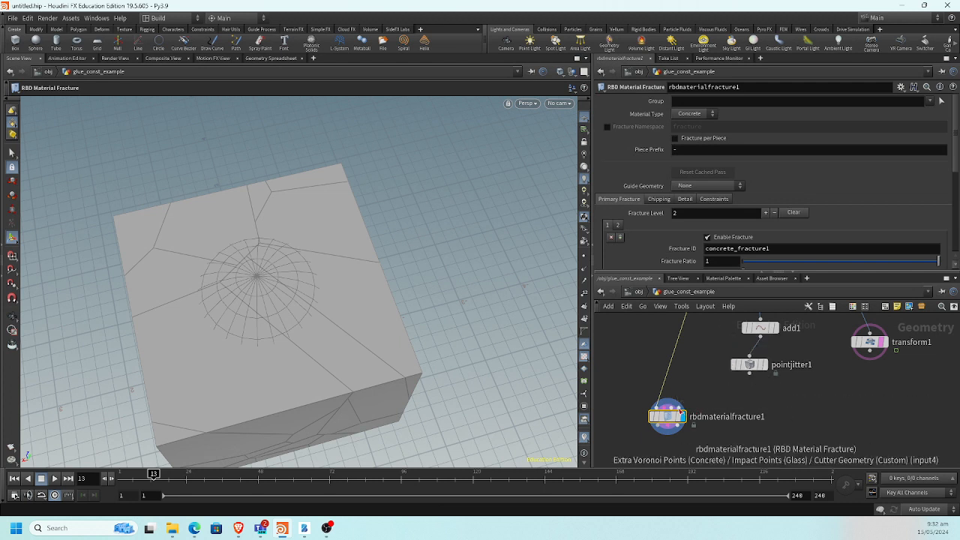
scroll(686, 409, up, 5)
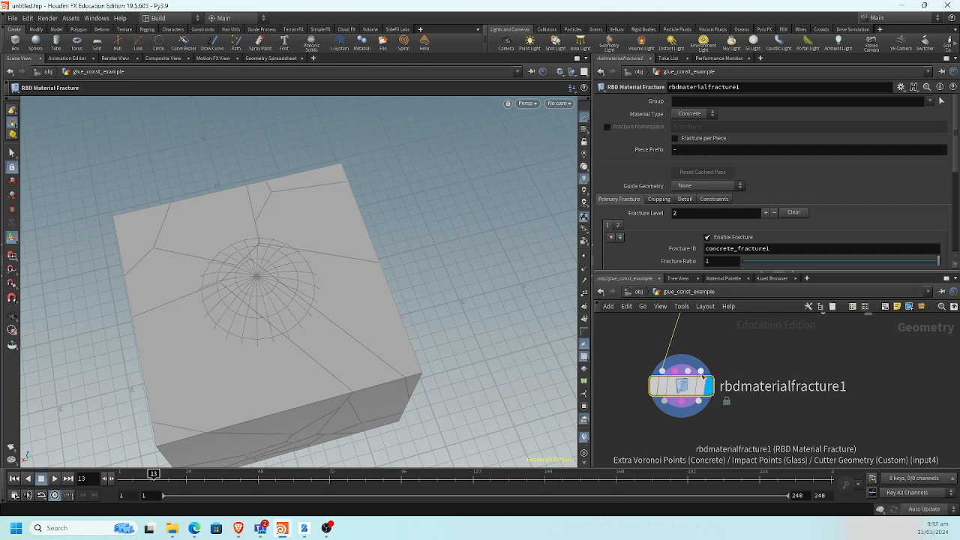
middle_drag(745, 338, 728, 393)
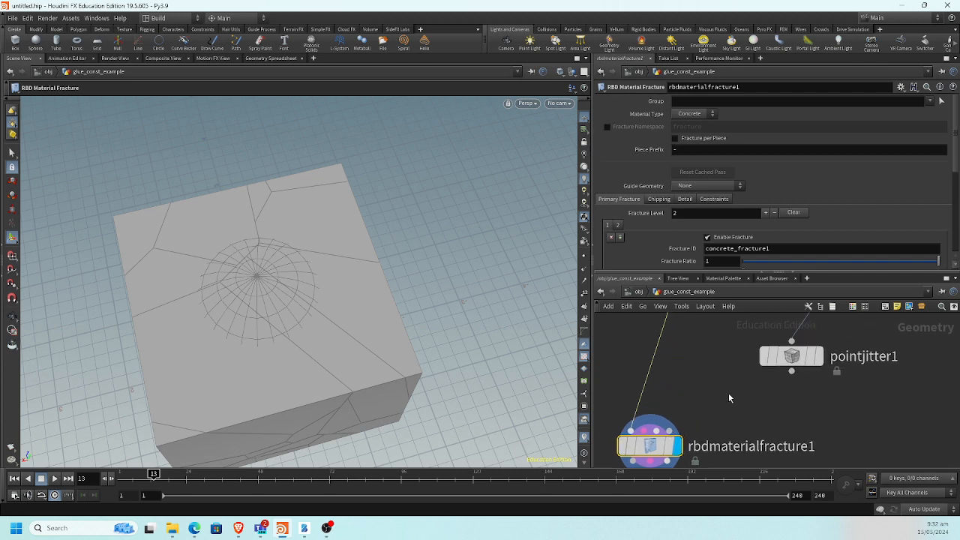
drag(792, 371, 708, 423)
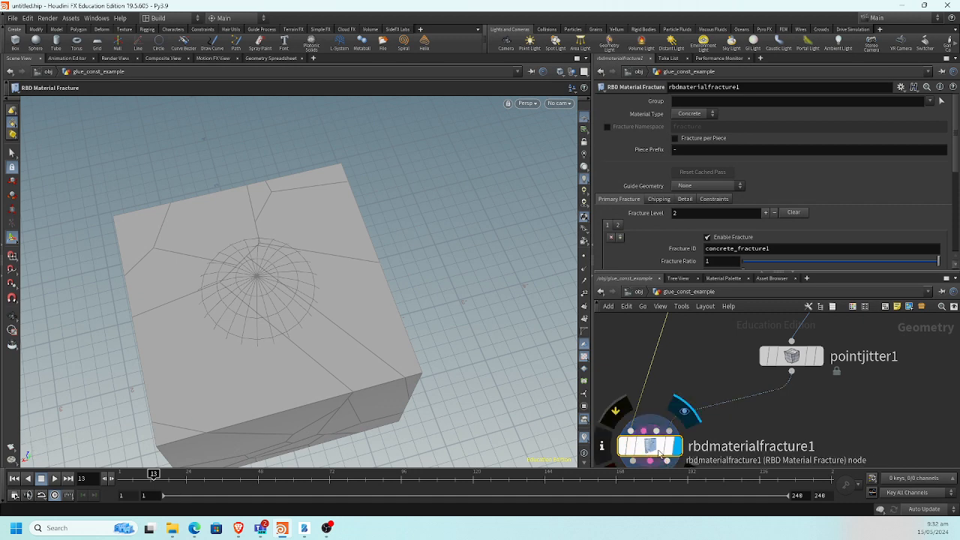
Try to enable Input Points on the first of the two concrete fracture levels.
scroll(754, 216, down, 2)
scroll(753, 216, down, 2)
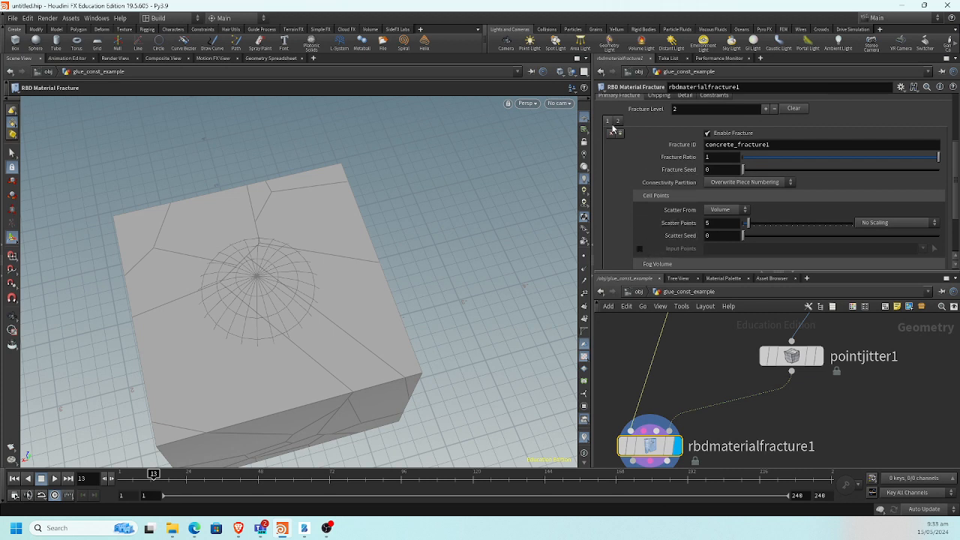
click(639, 248)
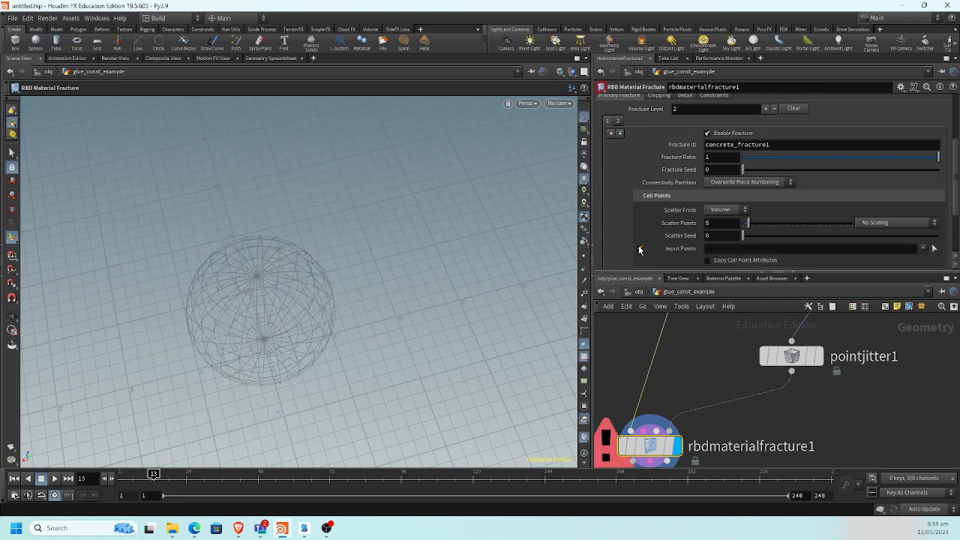
click(639, 248)
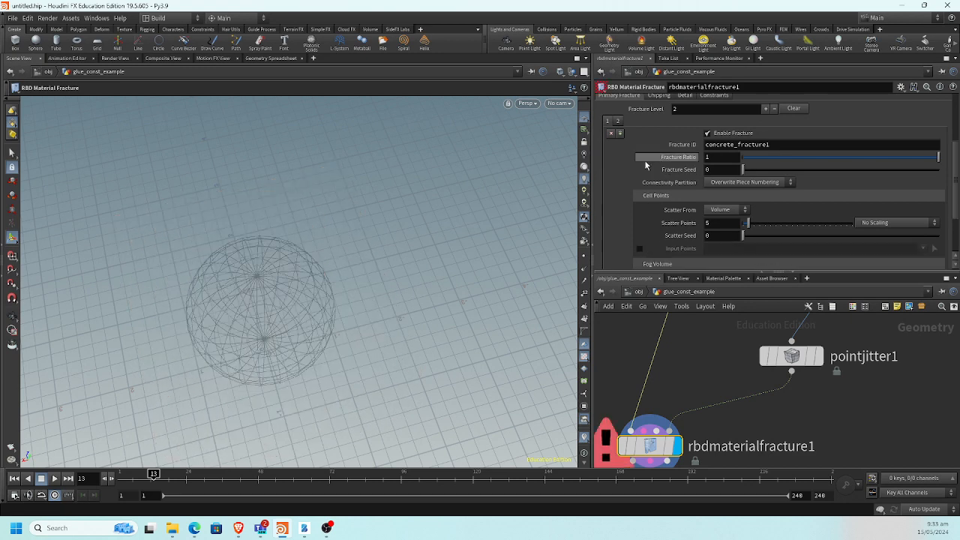
Remove the second fracture level from the RBD Material Fracture node and inspect the box's remaining cracks.
click(618, 122)
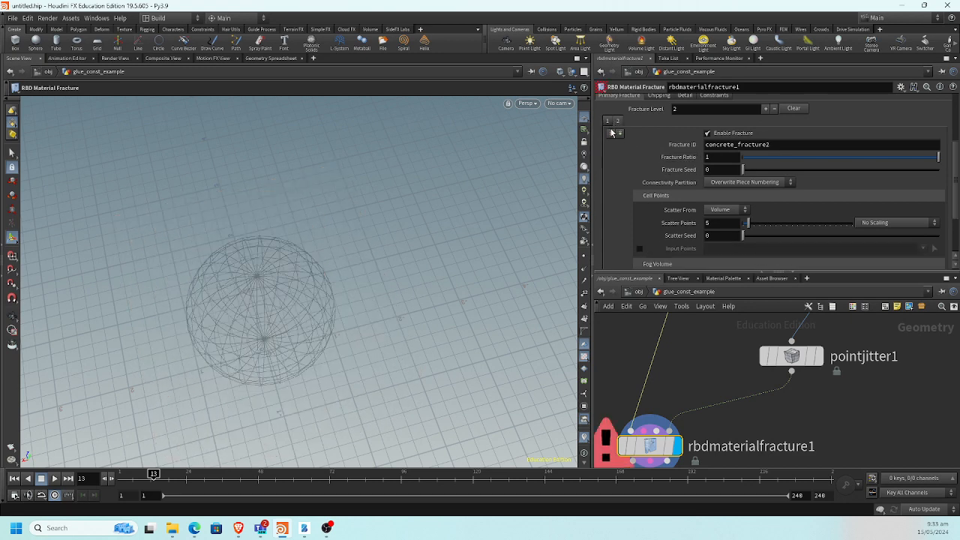
click(611, 133)
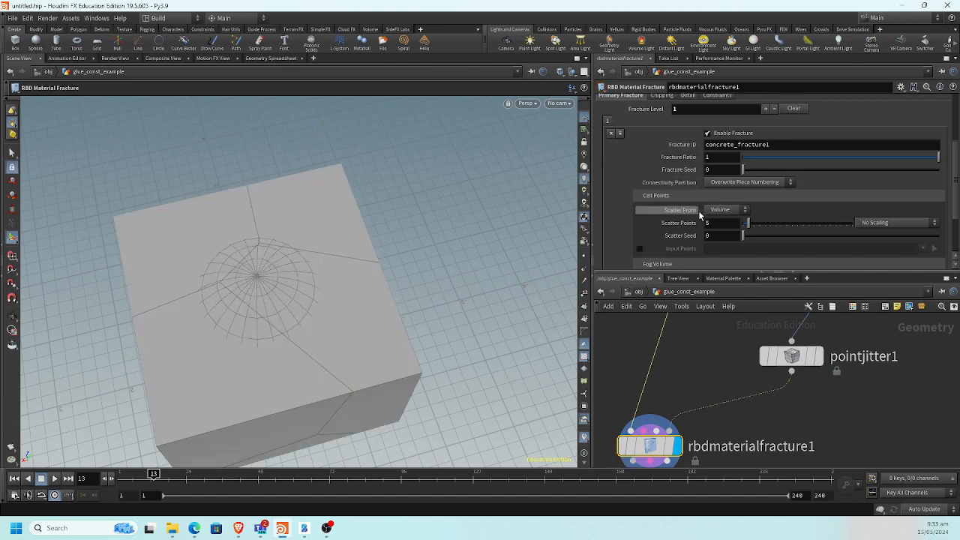
key(Escape)
drag(364, 290, 377, 185)
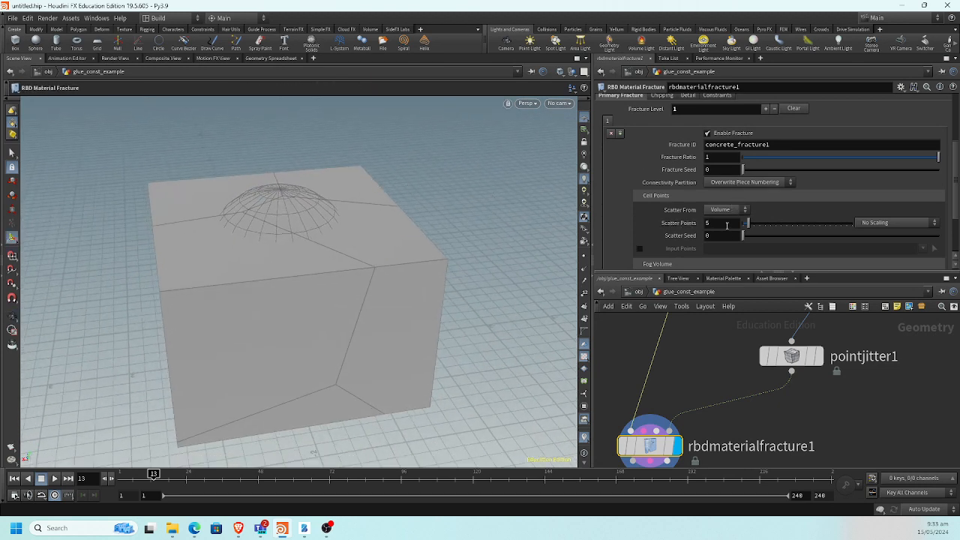
Add a second fracture level again and remove it to compare the box's crack patterns.
click(620, 133)
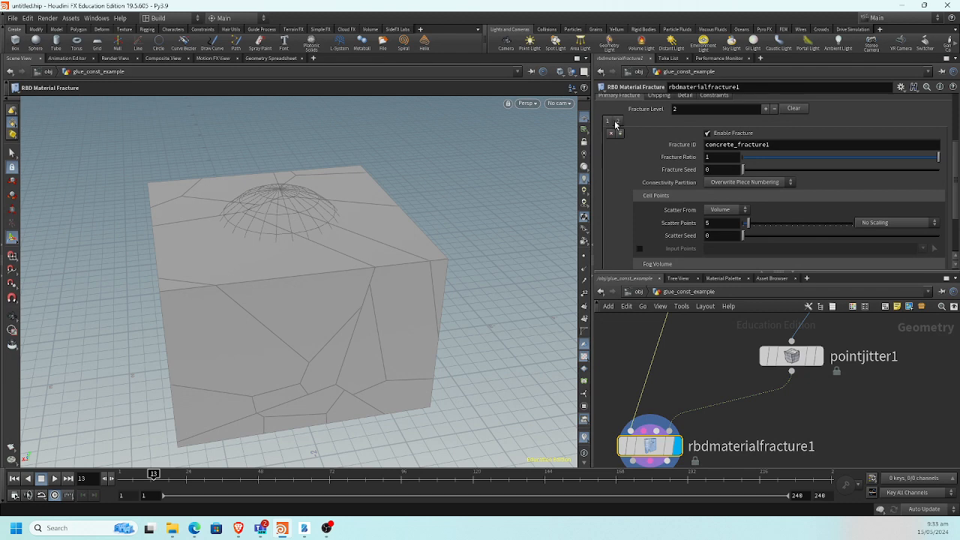
click(610, 132)
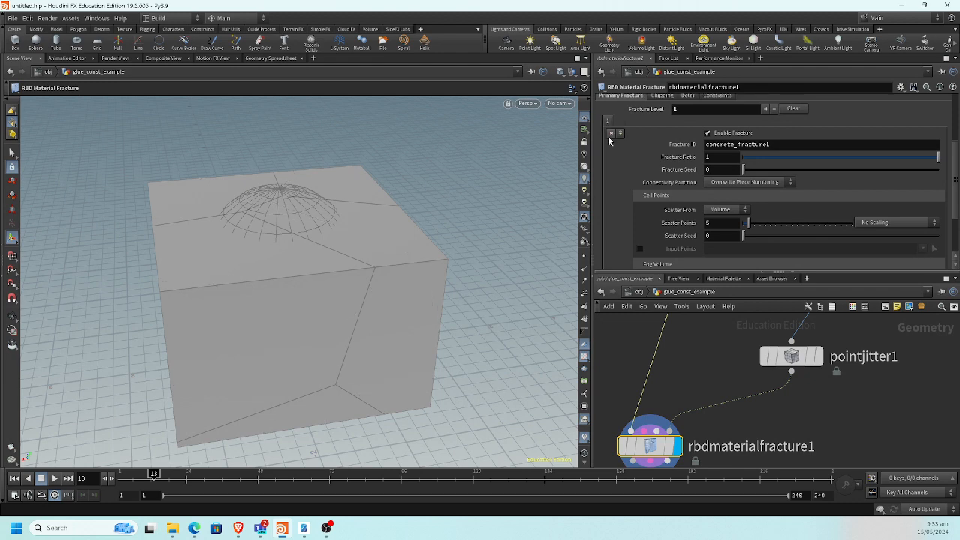
key(Escape)
drag(315, 253, 342, 216)
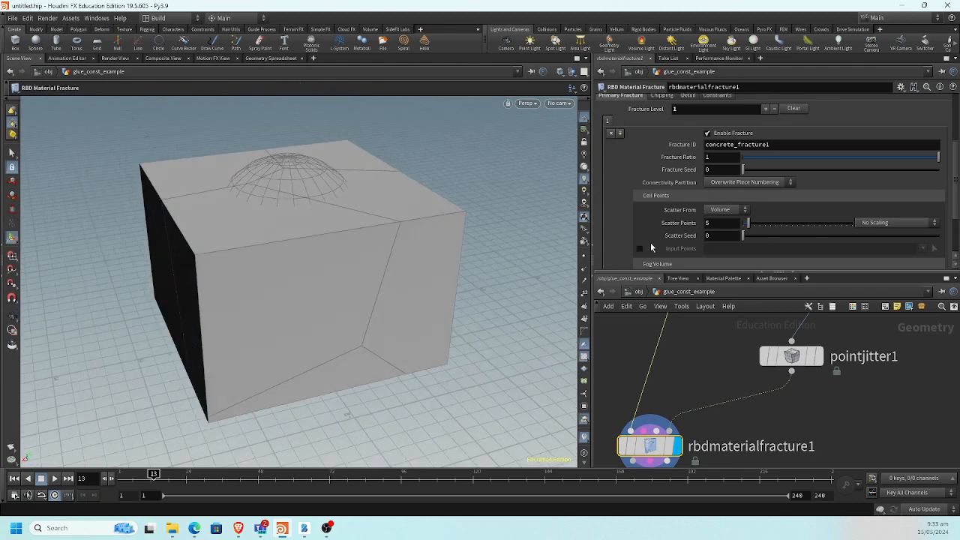
Enable Input Points under Cell Points for the single fracture level and inspect the fracturing from above.
scroll(635, 213, down, 2)
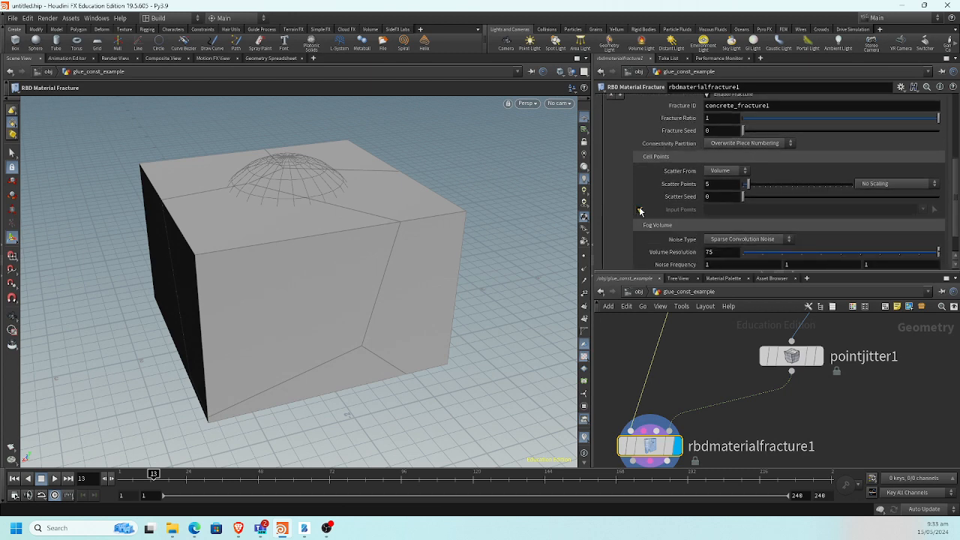
click(639, 211)
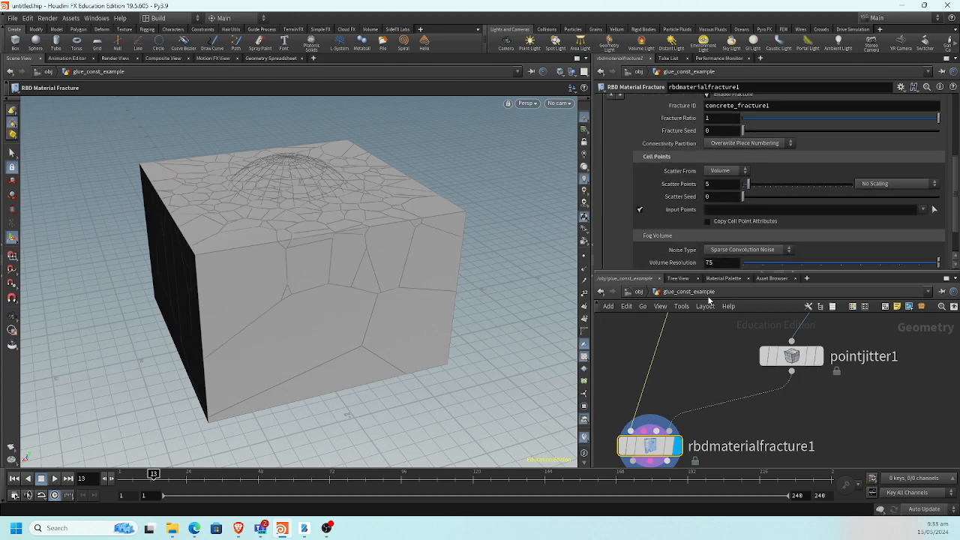
key(Escape)
drag(443, 206, 368, 282)
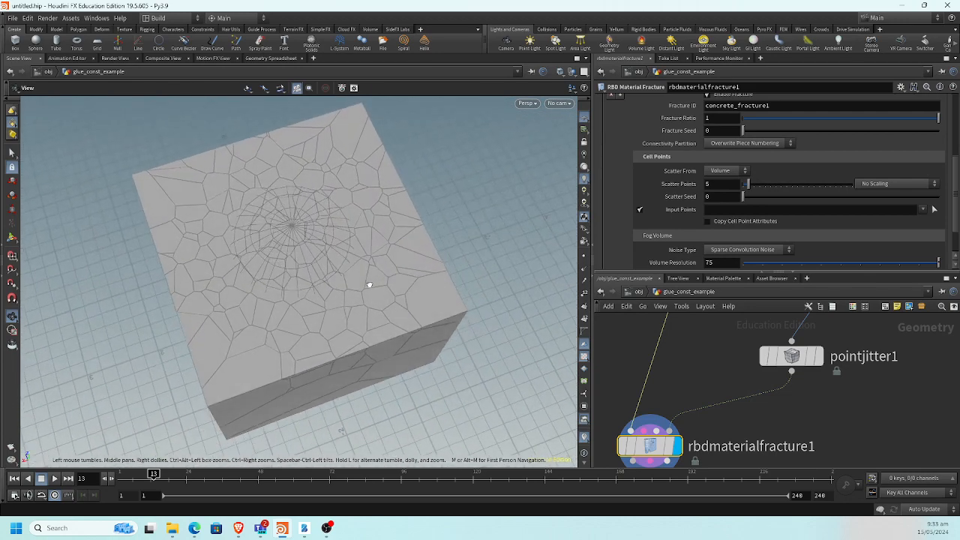
key(Return)
Set the Scatter Points of the concrete_fracture1 level to 20.
scroll(714, 217, up, 3)
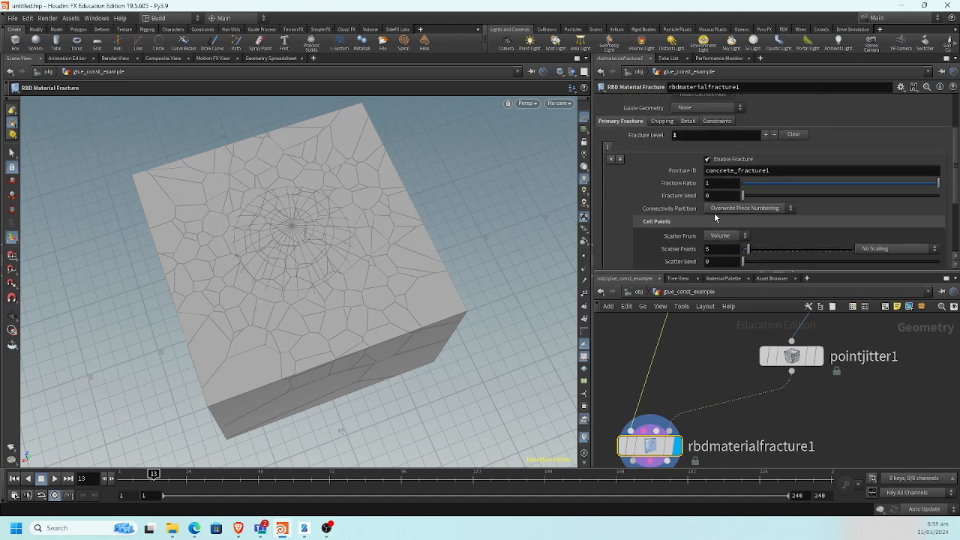
double_click(716, 223)
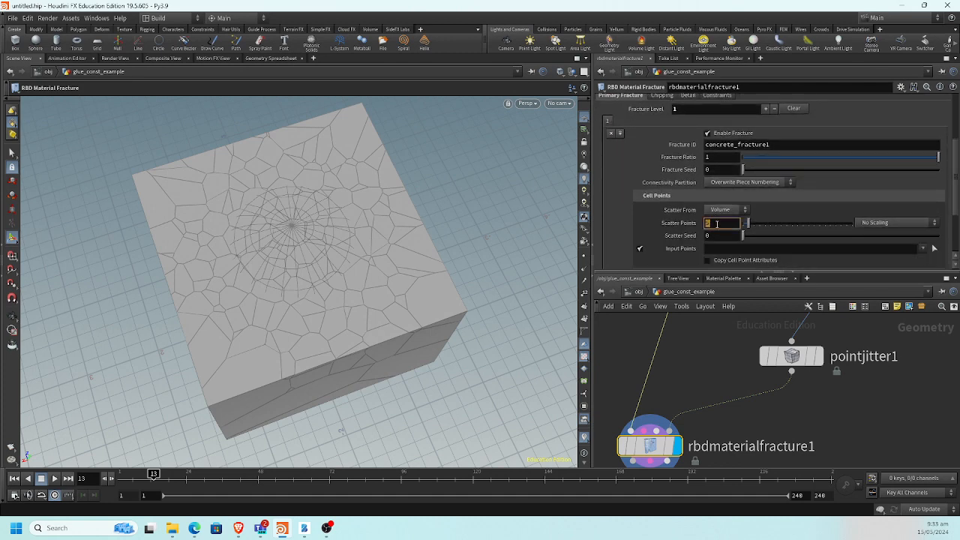
text(20)
key(Return)
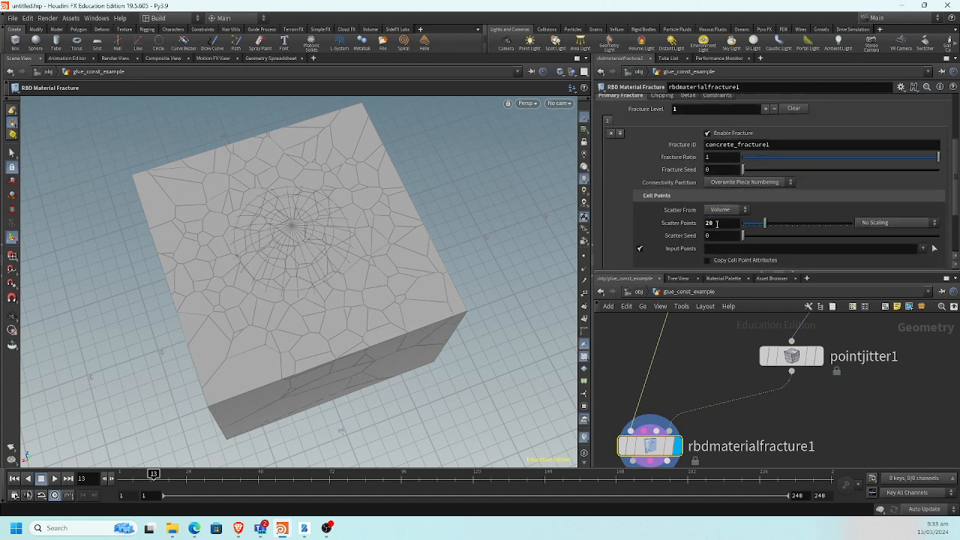